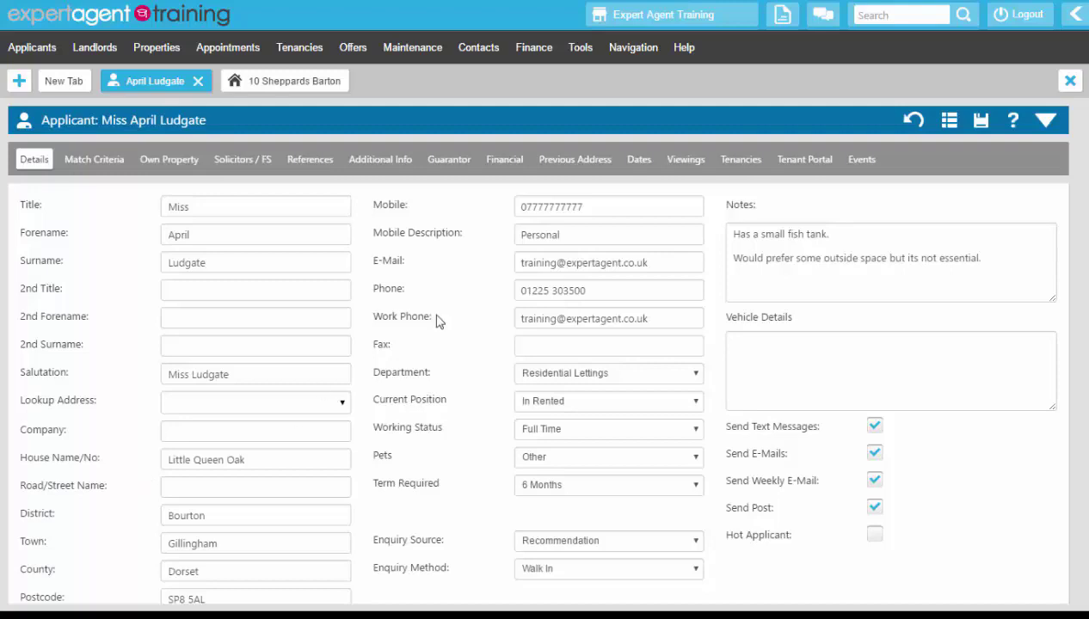
# Step: Reserve the applicant's pending tenancy, marking the property Under Negotiation with anticipated move-in date 12 September 2016, and skip the property board change
pyautogui.click(741, 163)
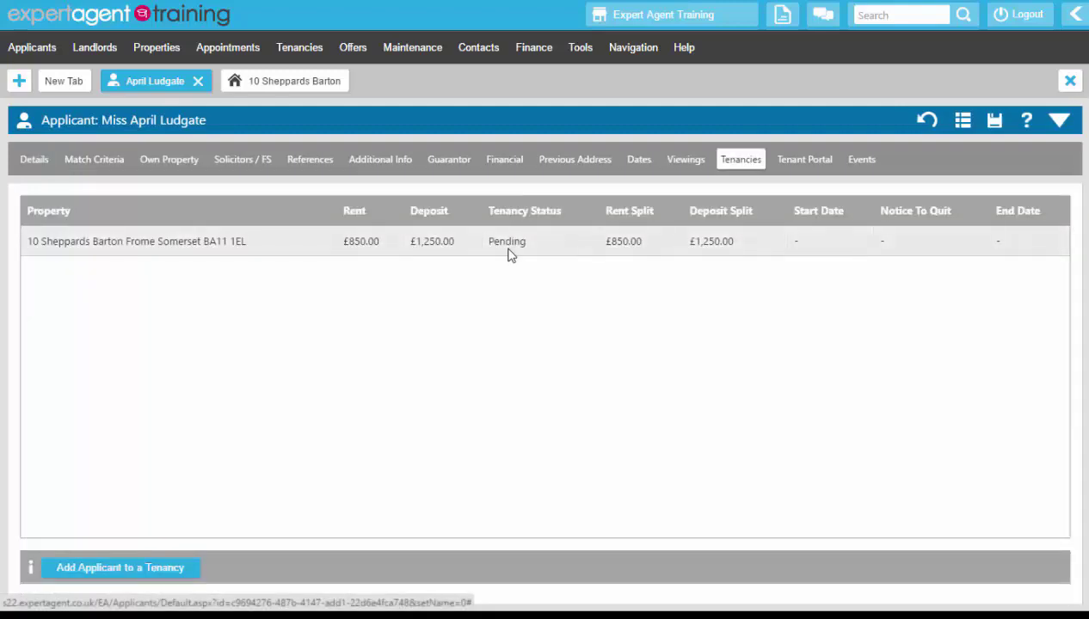
pyautogui.click(500, 242)
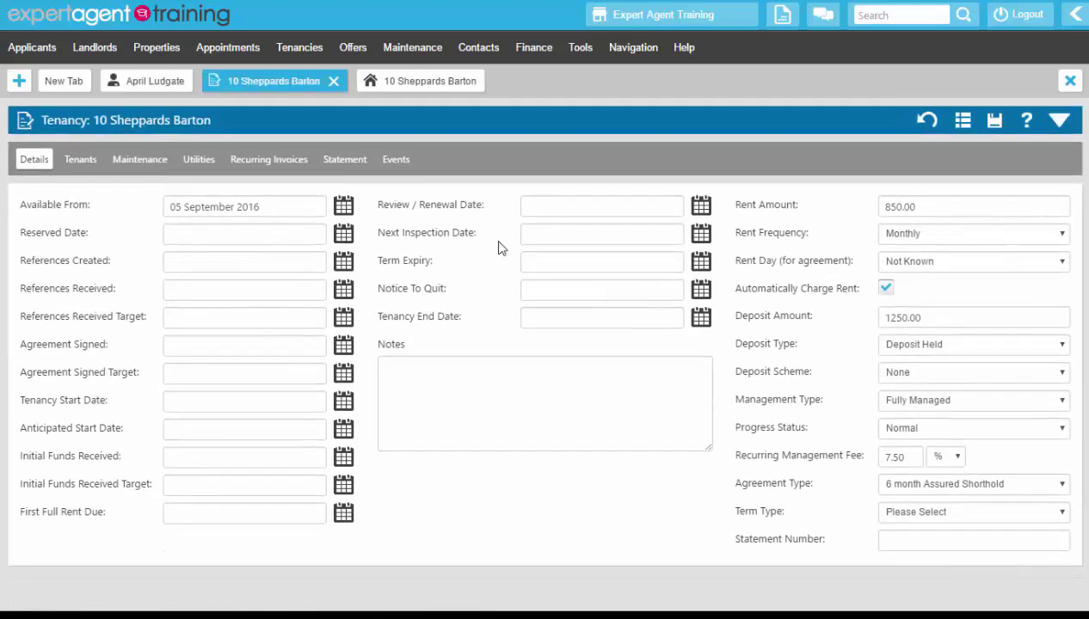
pyautogui.rightClick(478, 127)
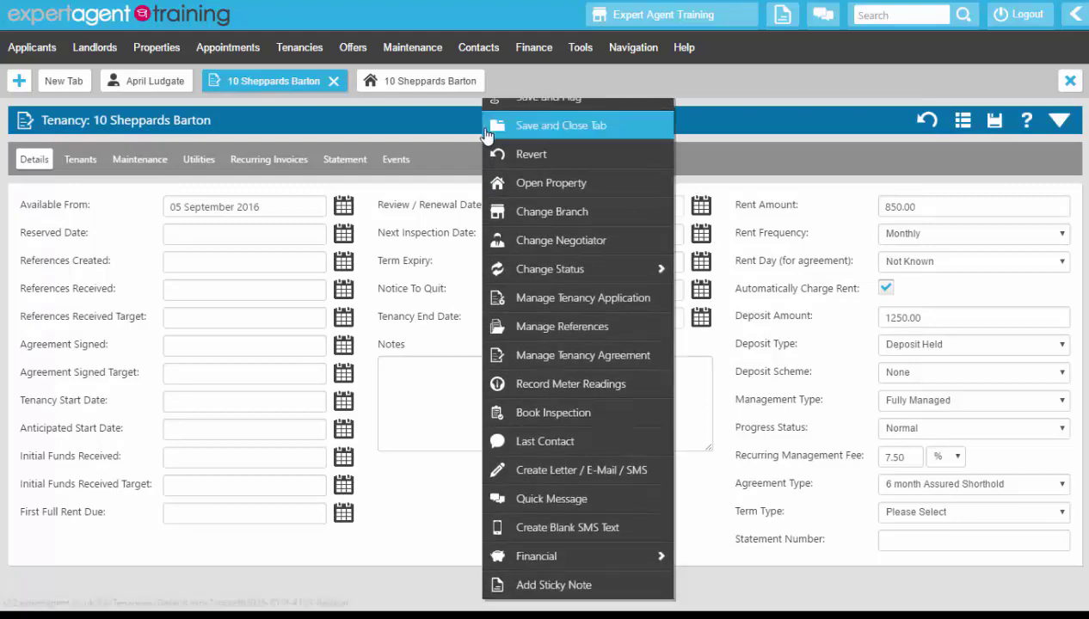
pyautogui.moveTo(497, 268)
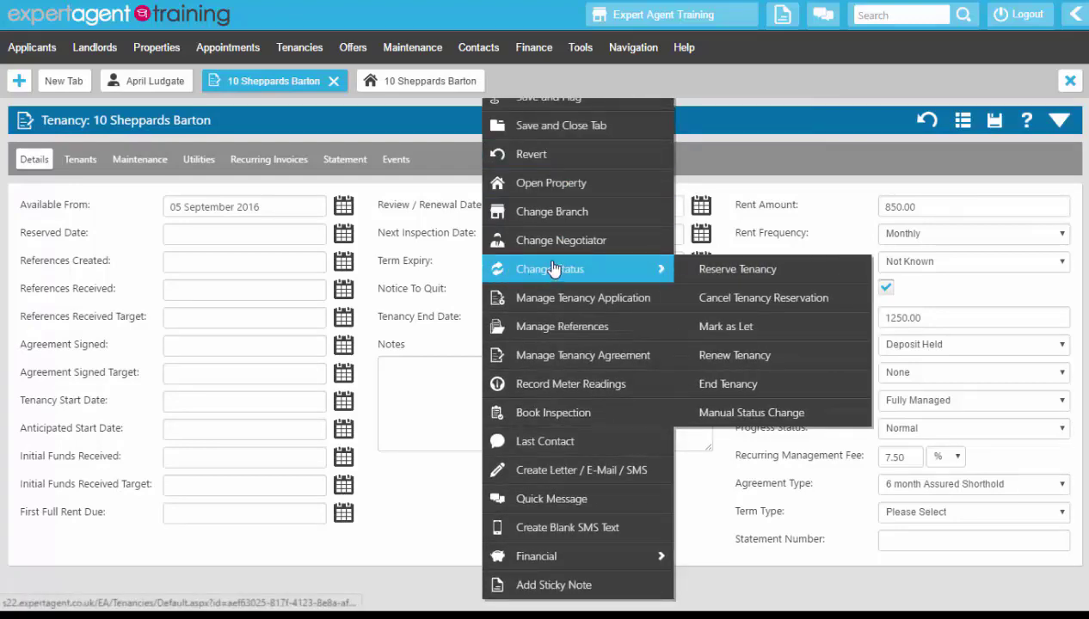
pyautogui.click(832, 277)
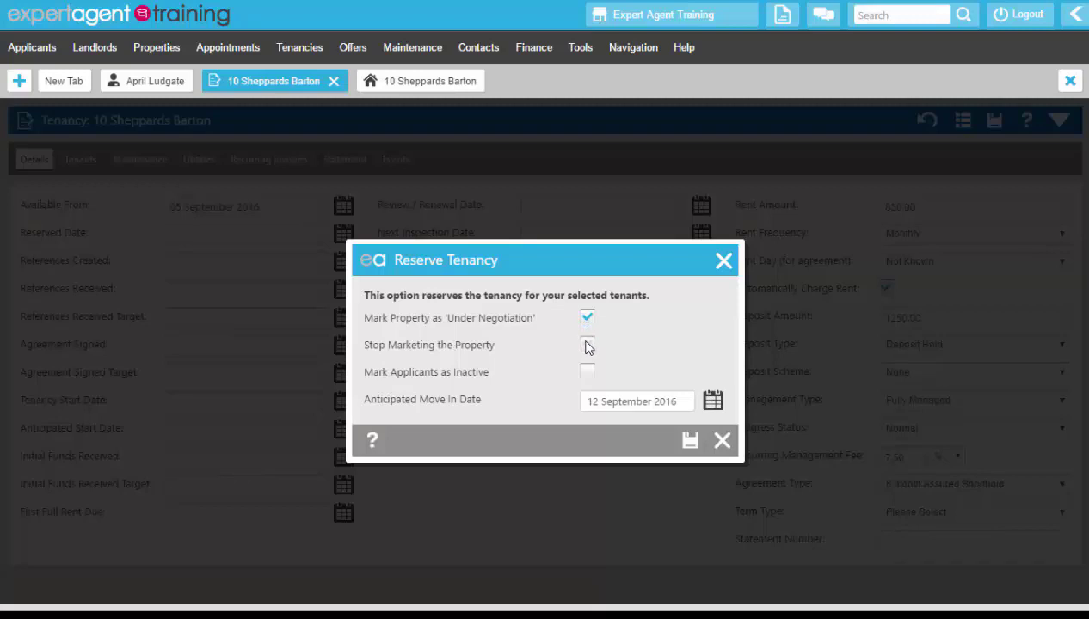
pyautogui.click(589, 372)
pyautogui.moveTo(585, 405); pyautogui.dragTo(692, 395)
pyautogui.click(680, 336)
pyautogui.click(690, 440)
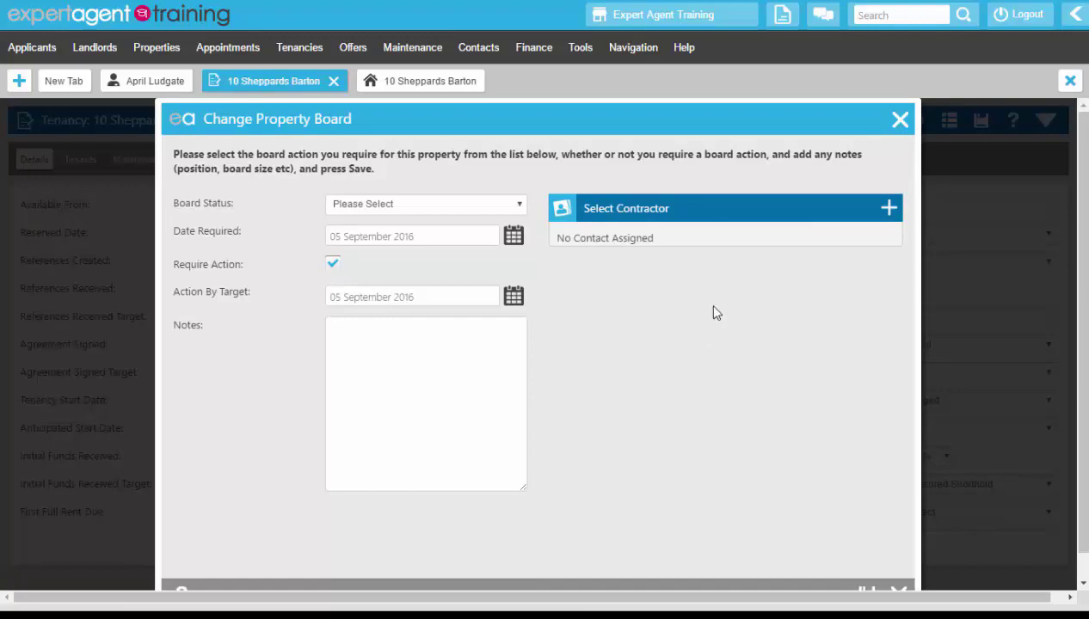
pyautogui.click(900, 122)
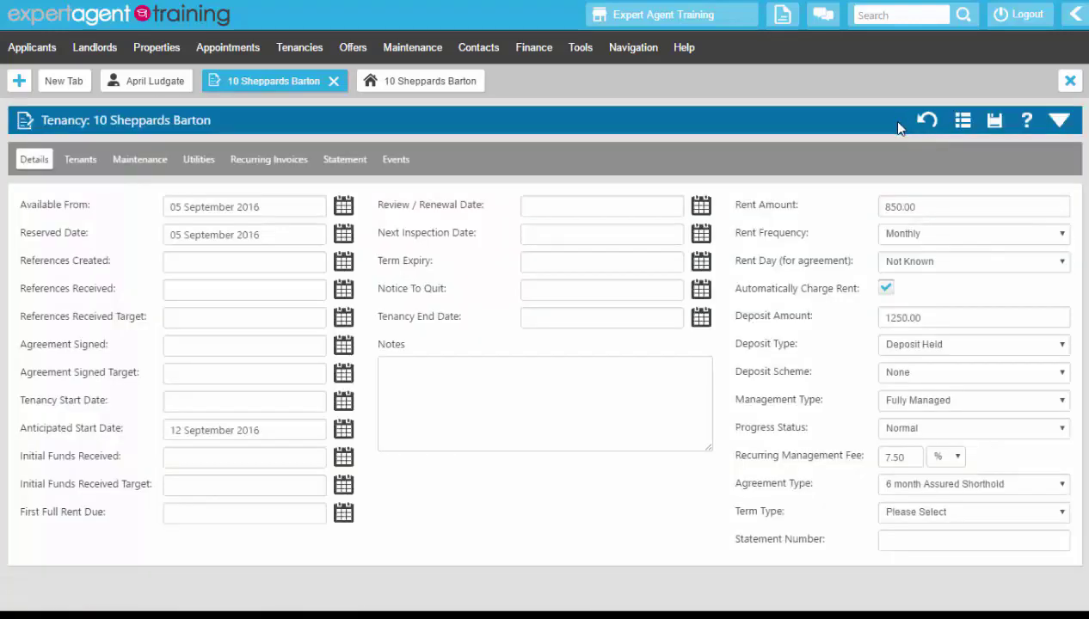
# Step: Examine the tenancy's reservation status, the applicant's latest tenancy application event and the applicant's reference details
pyautogui.click(1059, 123)
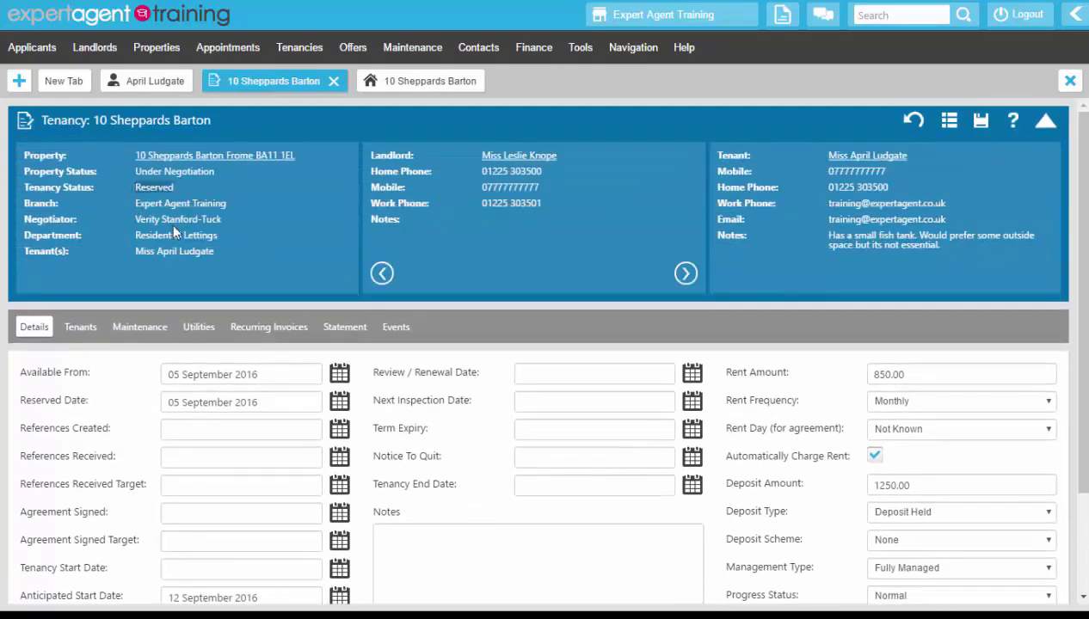
pyautogui.click(1044, 123)
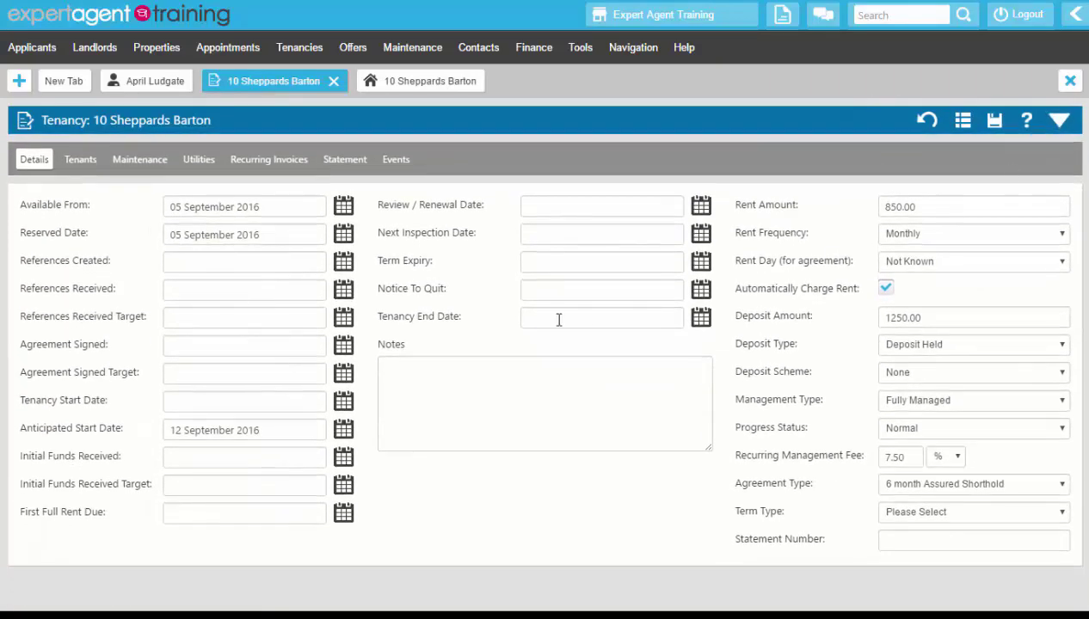
pyautogui.click(150, 86)
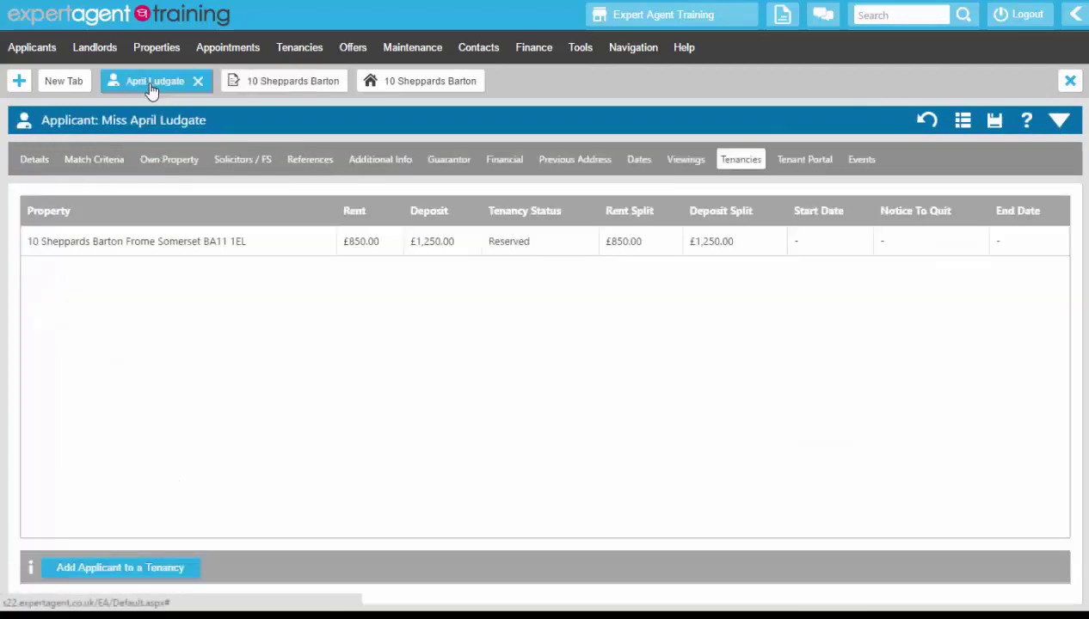
pyautogui.click(861, 161)
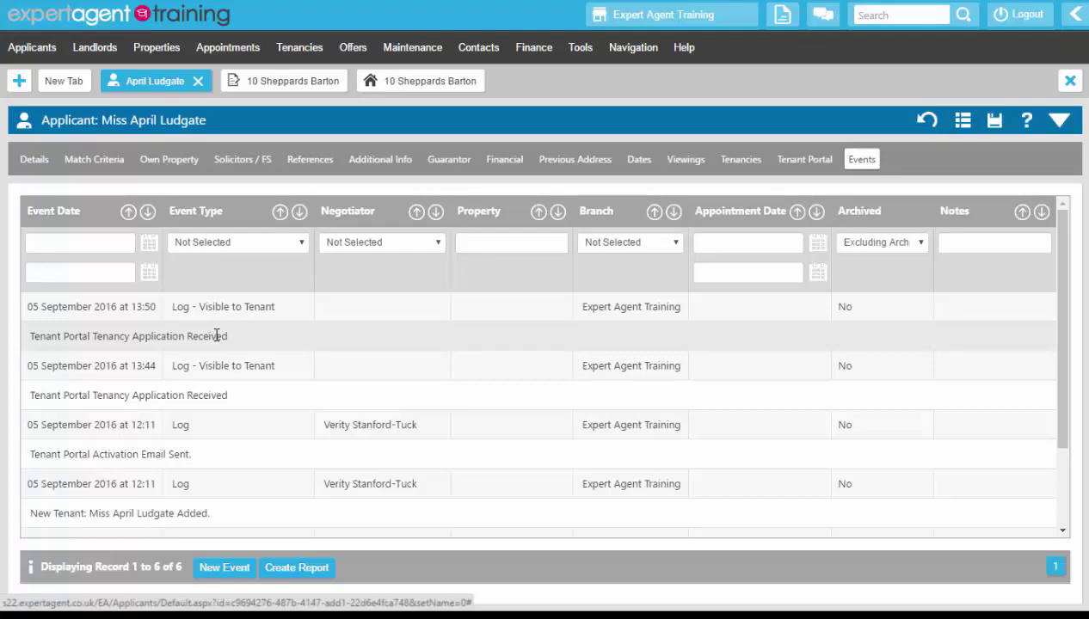
pyautogui.click(215, 332)
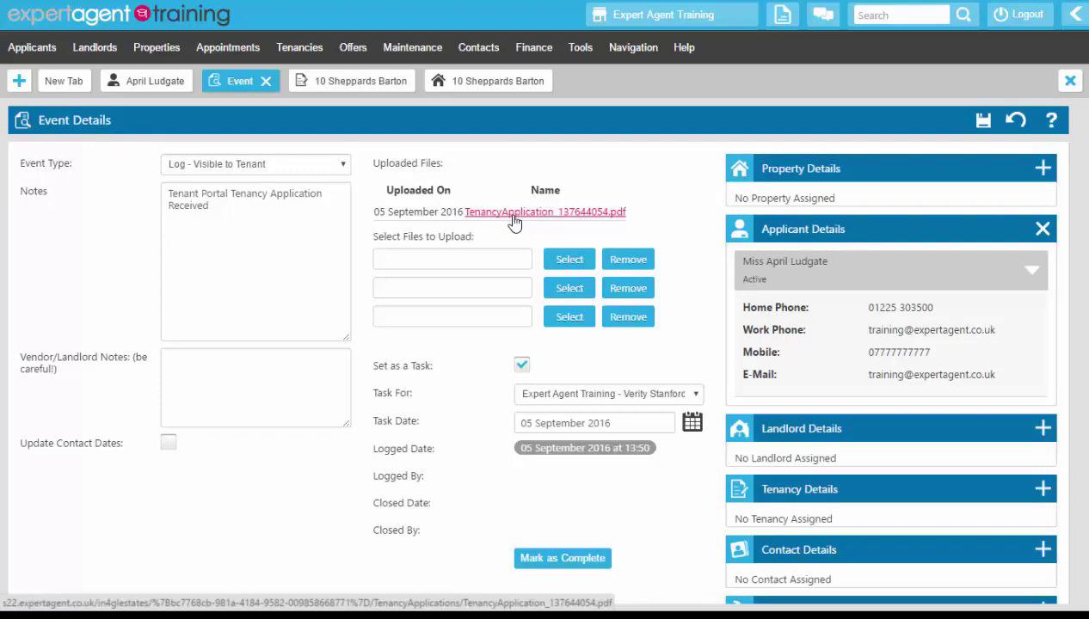
pyautogui.click(137, 84)
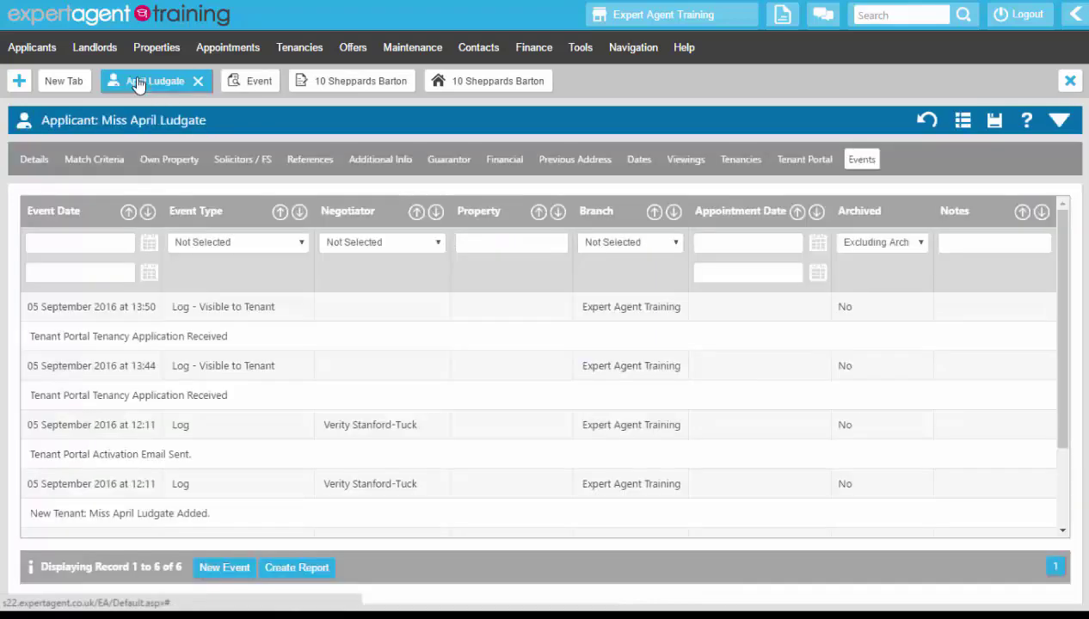
pyautogui.click(308, 162)
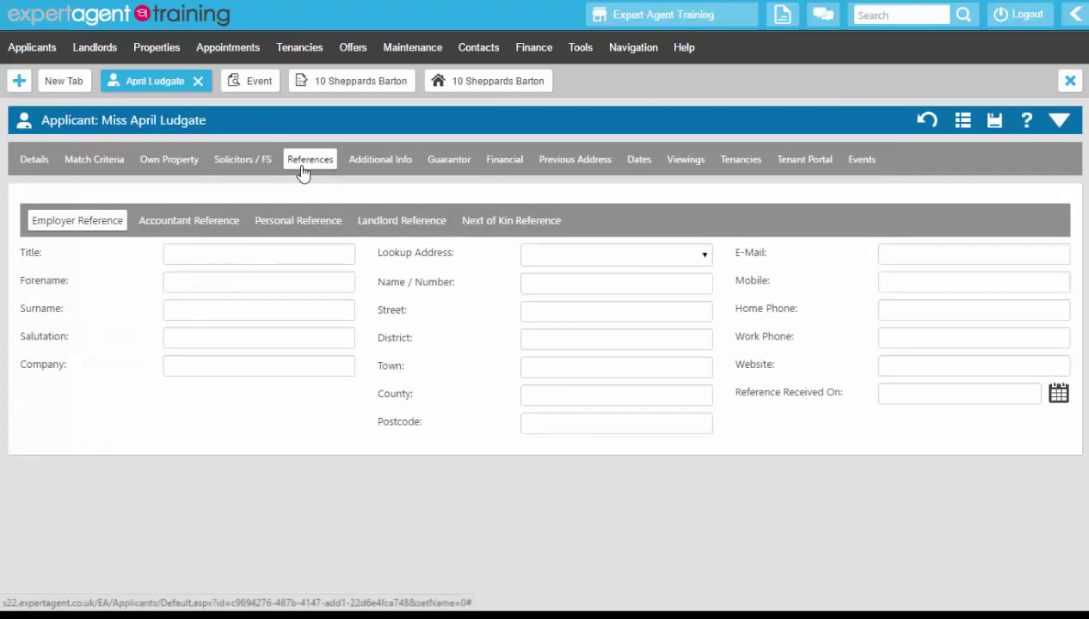
# Step: Return to the tenancy and record its tenant references as created on 05 September 2016, saving without creating letters
pyautogui.click(315, 87)
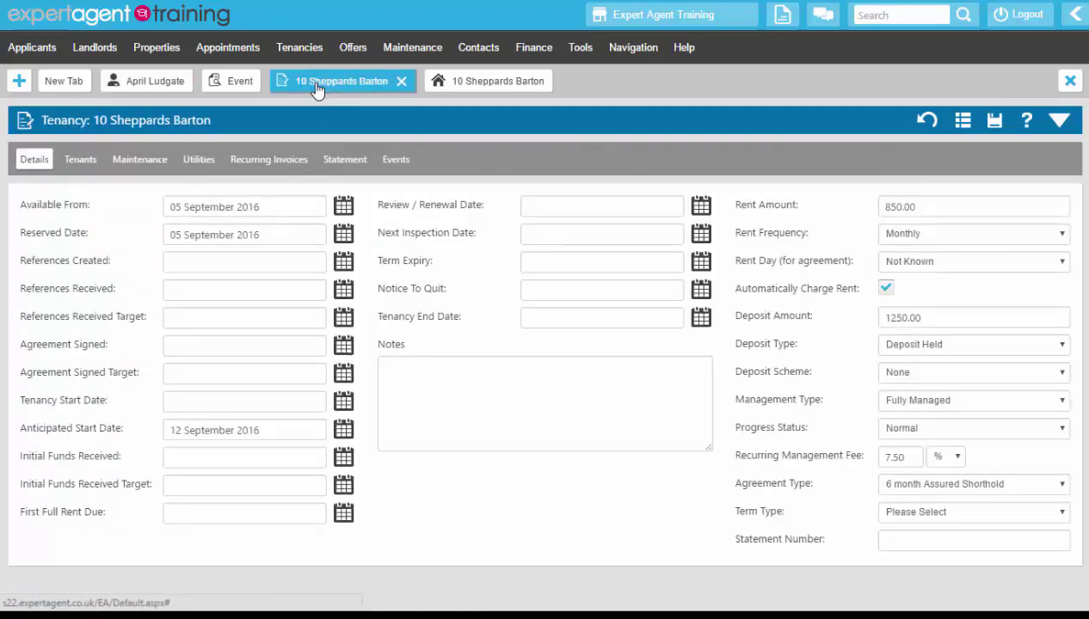
pyautogui.rightClick(410, 137)
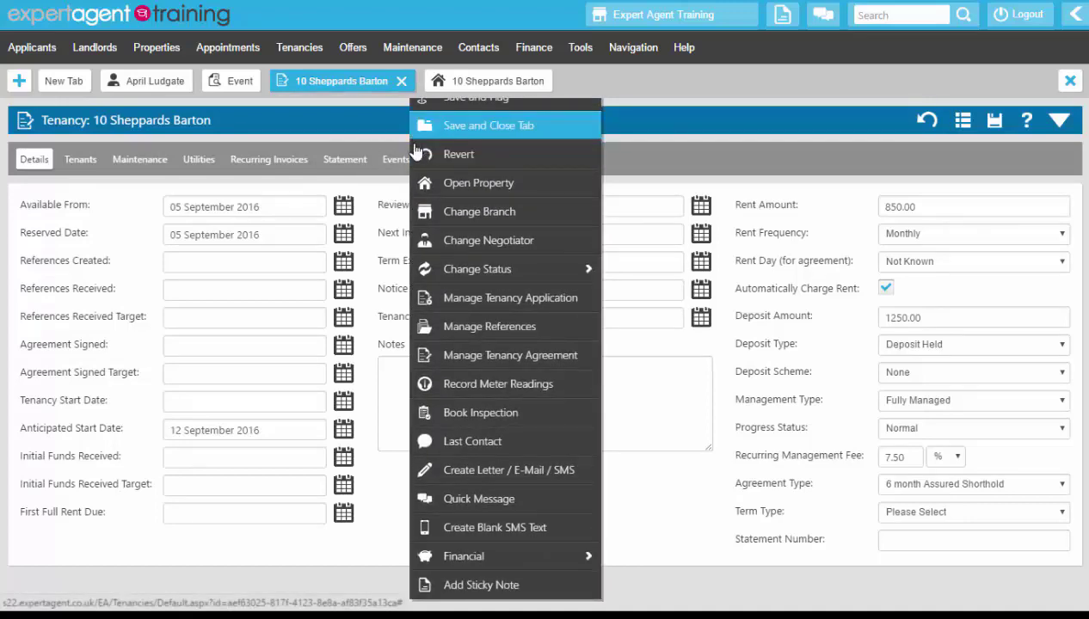
pyautogui.click(440, 328)
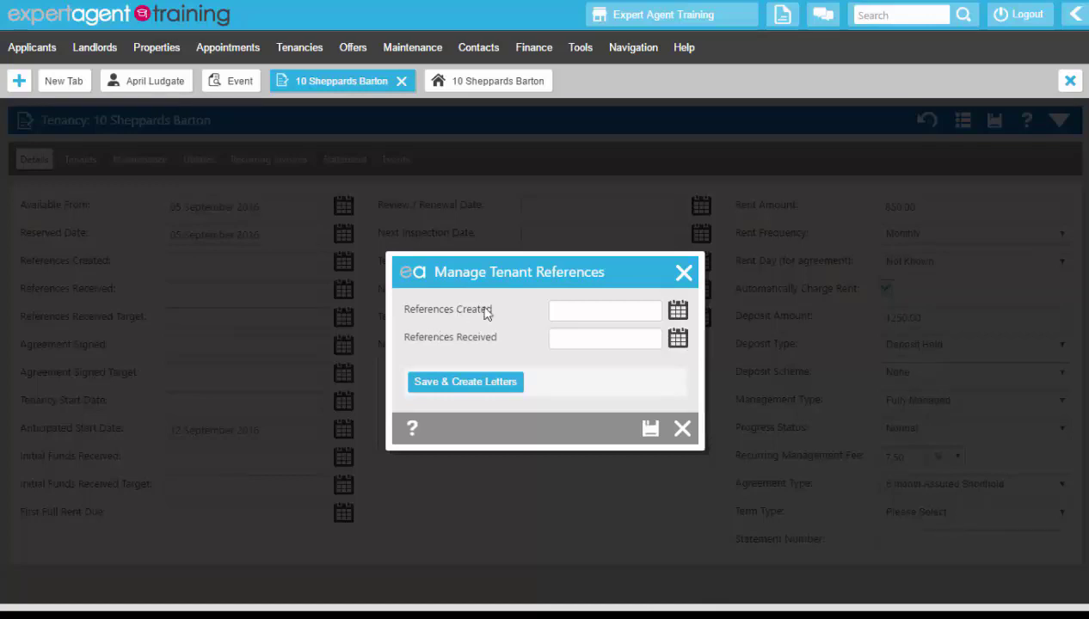
pyautogui.click(678, 312)
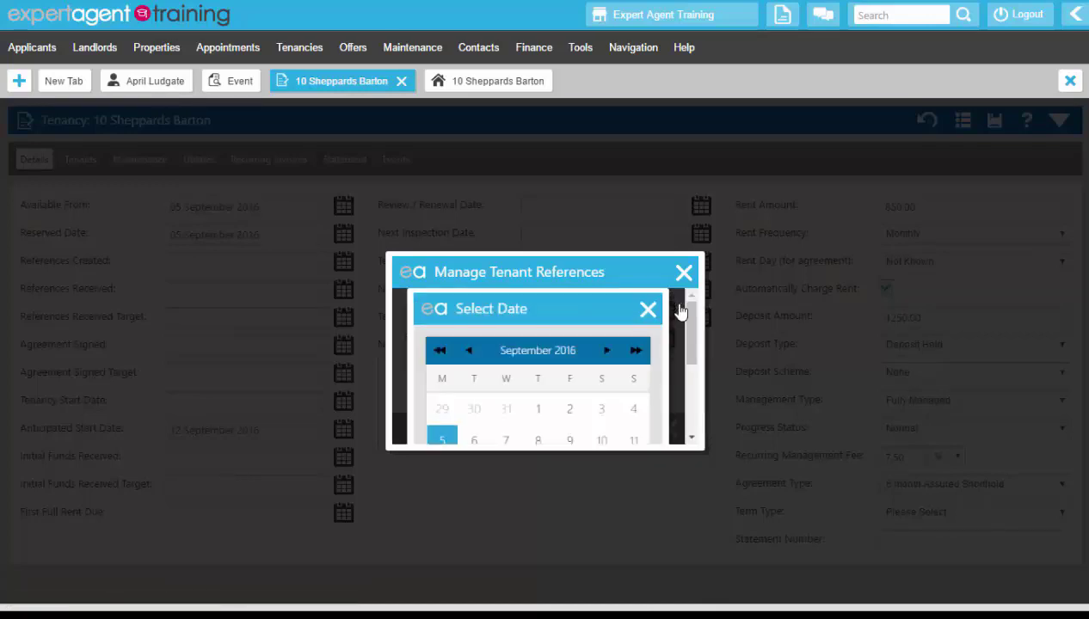
pyautogui.scroll(-1, 679, 309)
pyautogui.scroll(1, 679, 310)
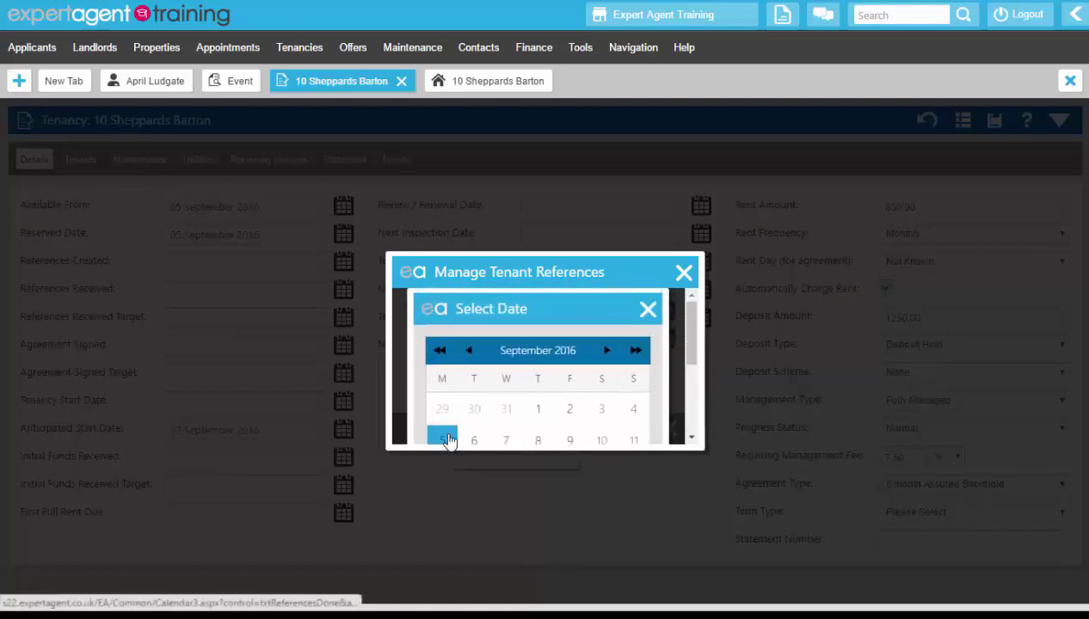
pyautogui.click(443, 439)
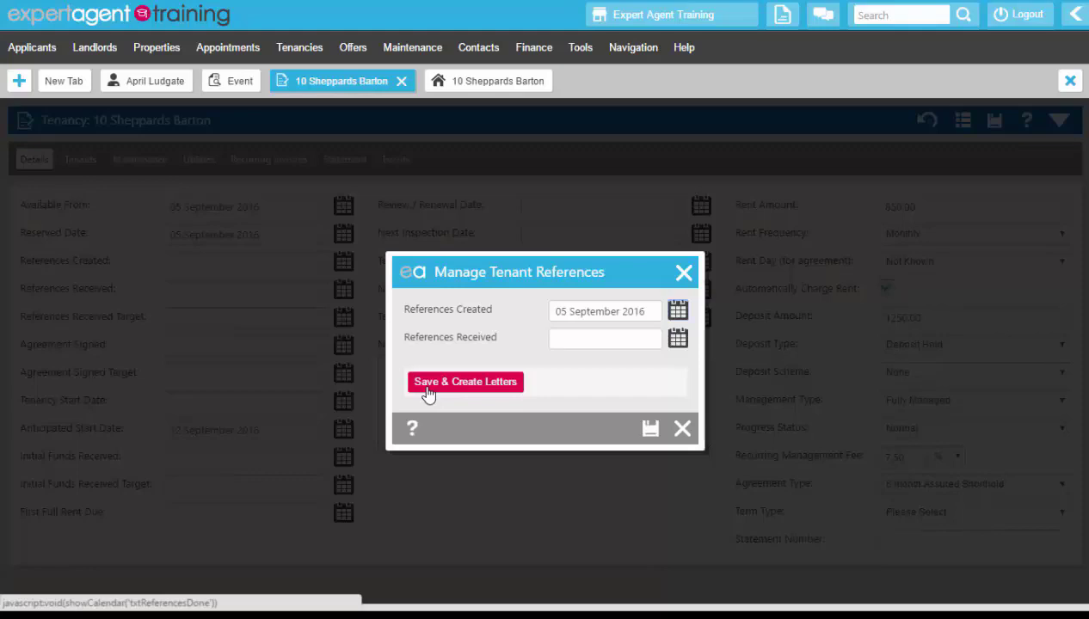
pyautogui.click(652, 430)
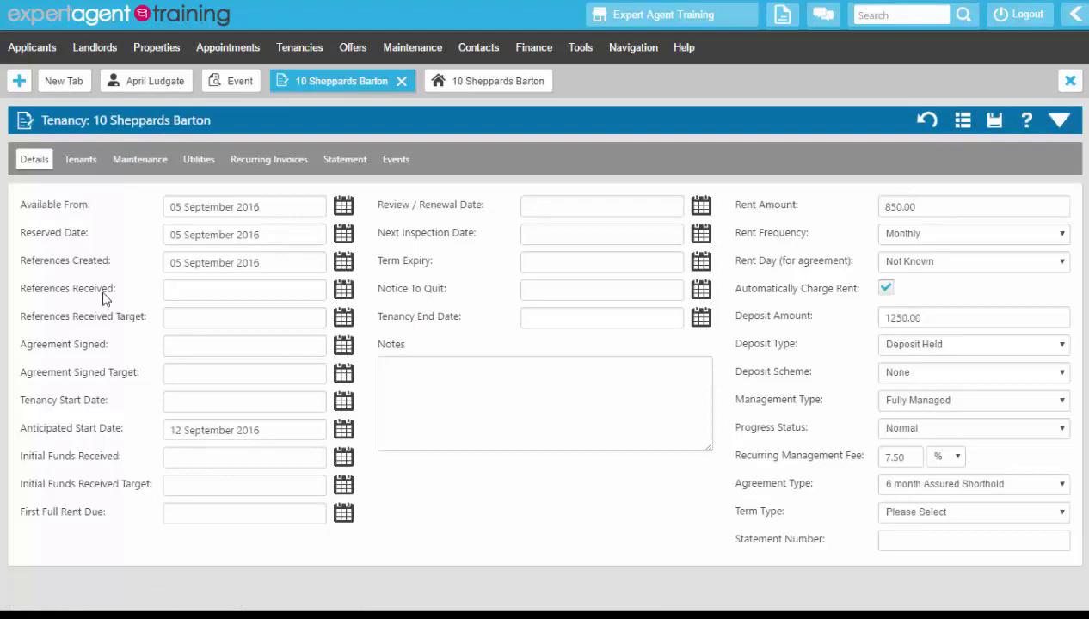
# Step: Set the tenancy's References Received Target date to 12 September 2016
pyautogui.click(237, 260)
pyautogui.moveTo(238, 260); pyautogui.dragTo(161, 259)
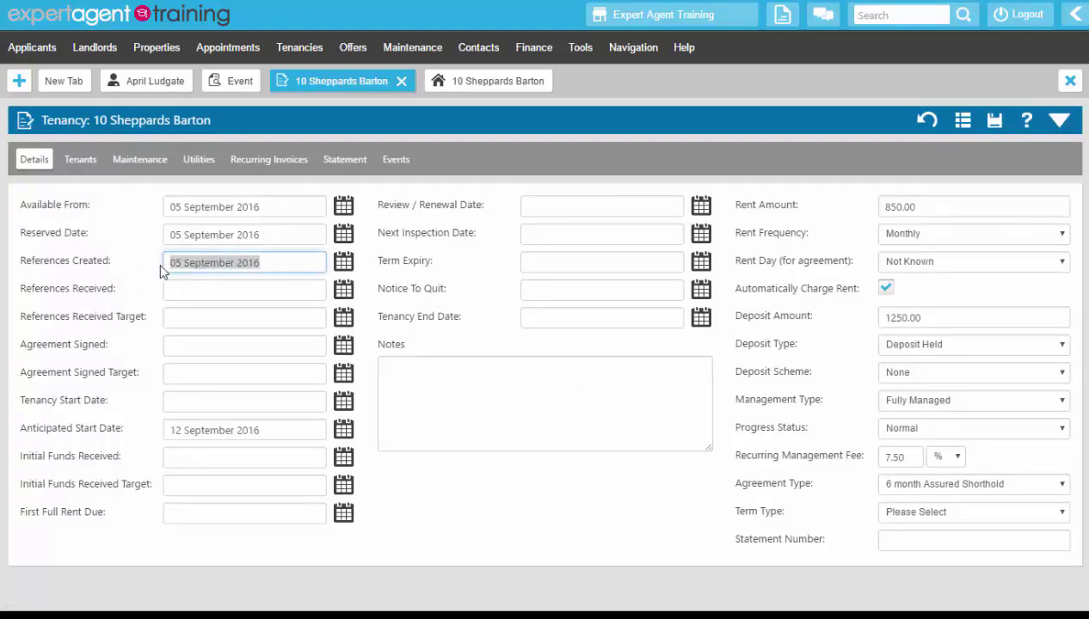
pyautogui.click(344, 318)
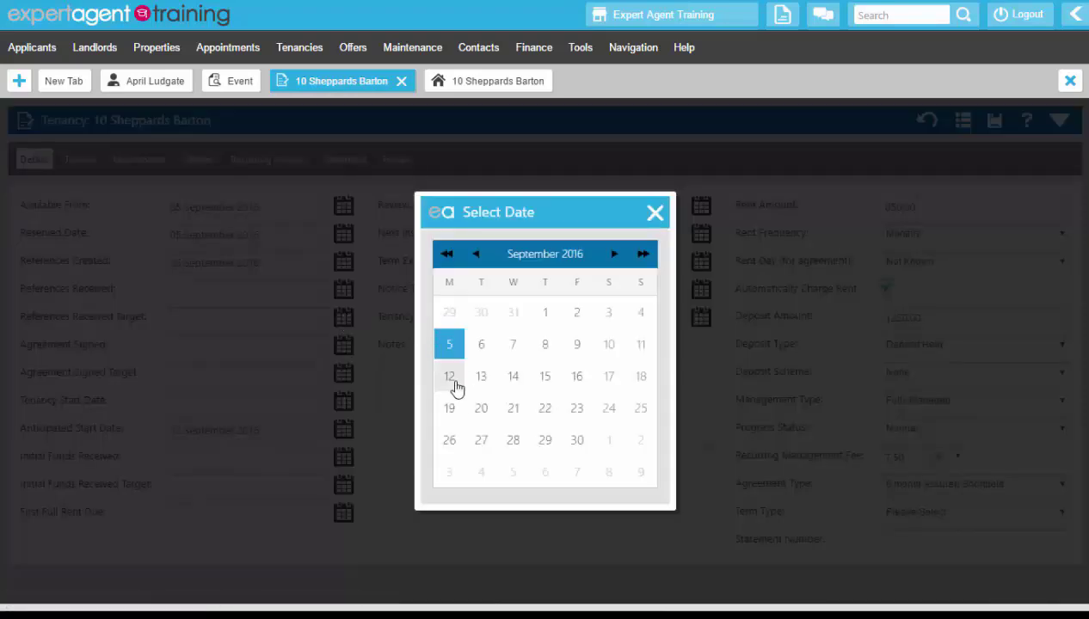
pyautogui.click(451, 378)
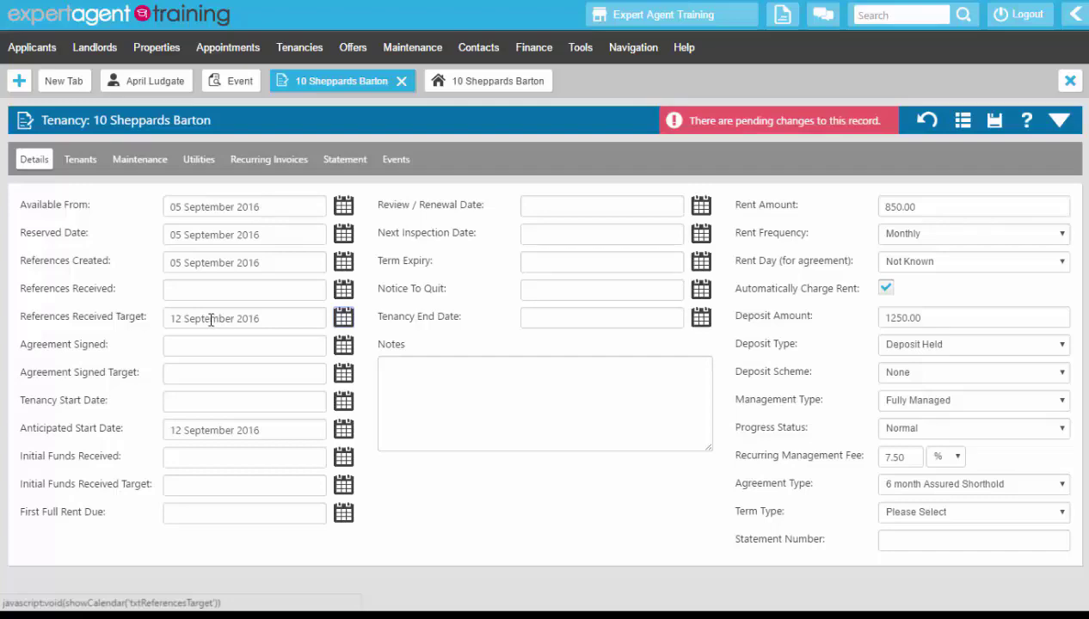
# Step: Record the tenant references as received on 05 September 2016 through Manage References and save
pyautogui.rightClick(469, 159)
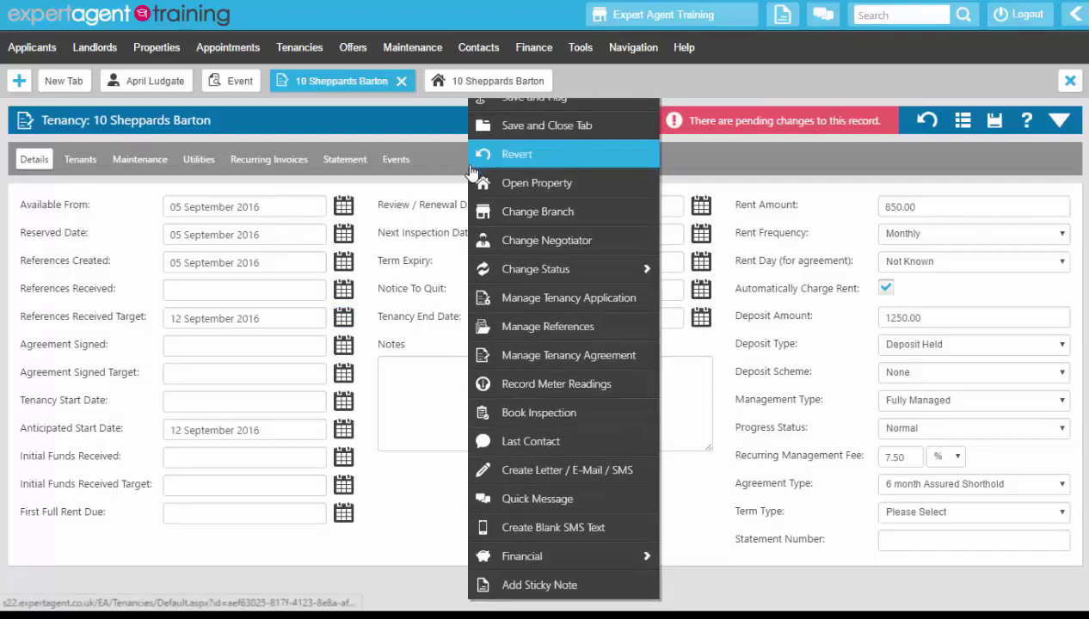
pyautogui.click(486, 326)
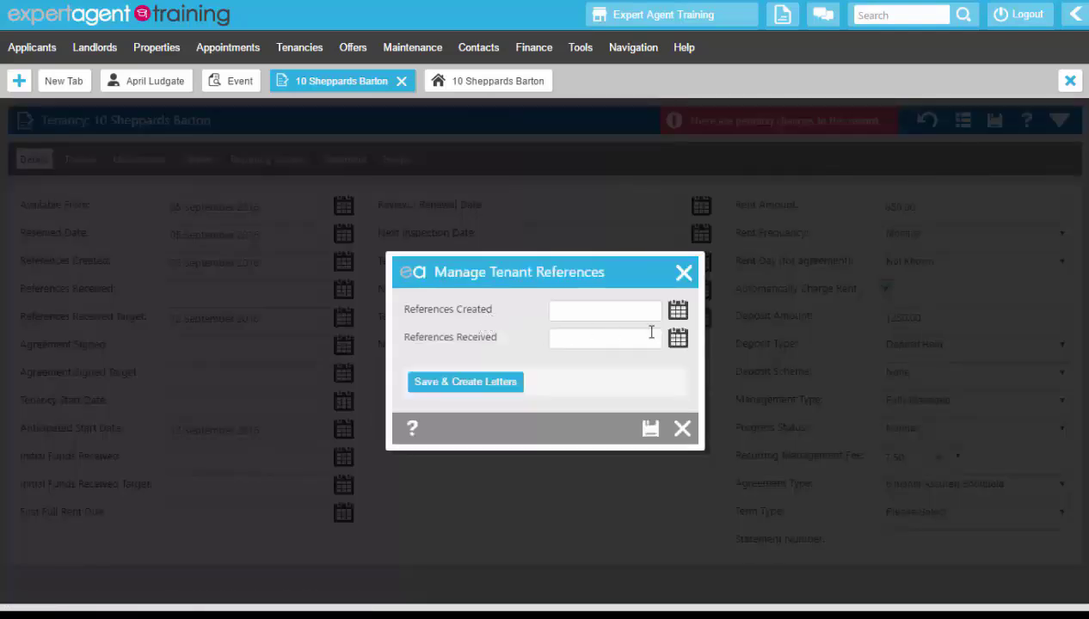
pyautogui.click(677, 340)
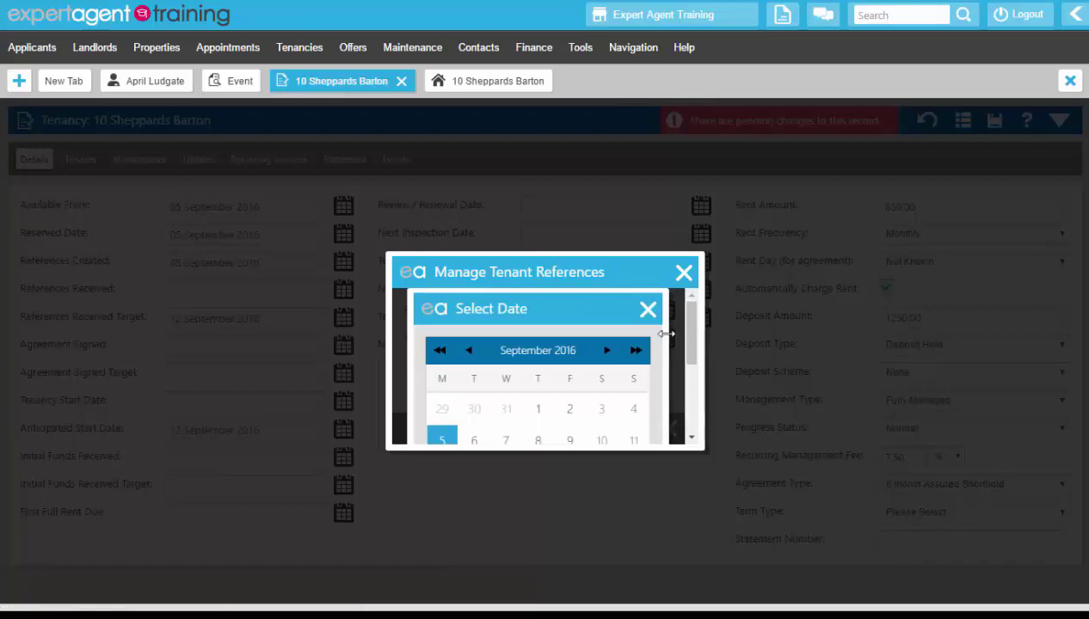
pyautogui.click(444, 438)
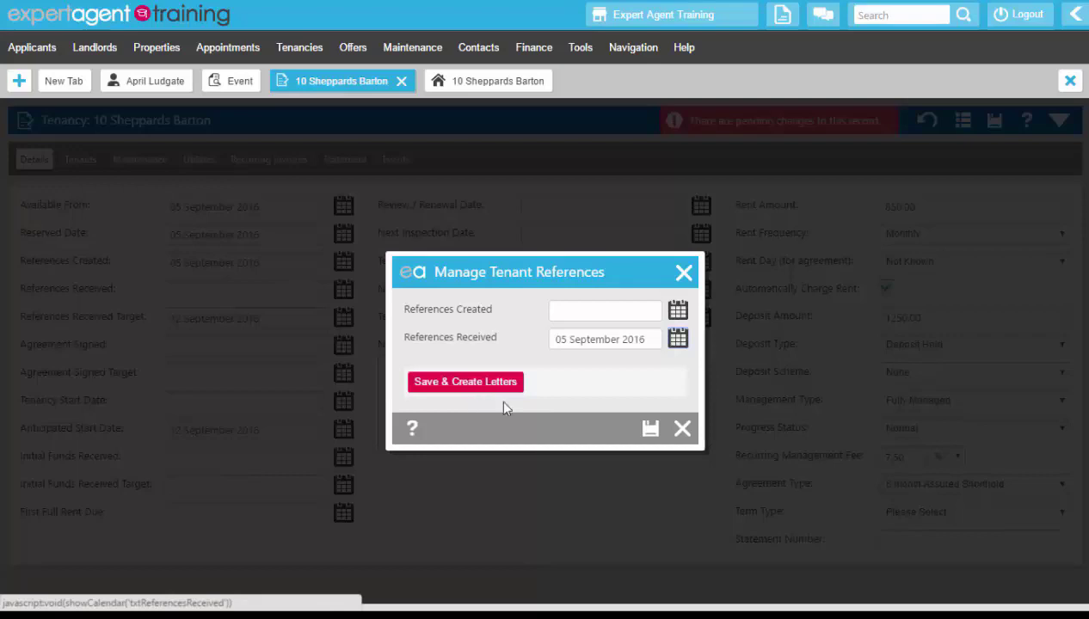
pyautogui.click(649, 429)
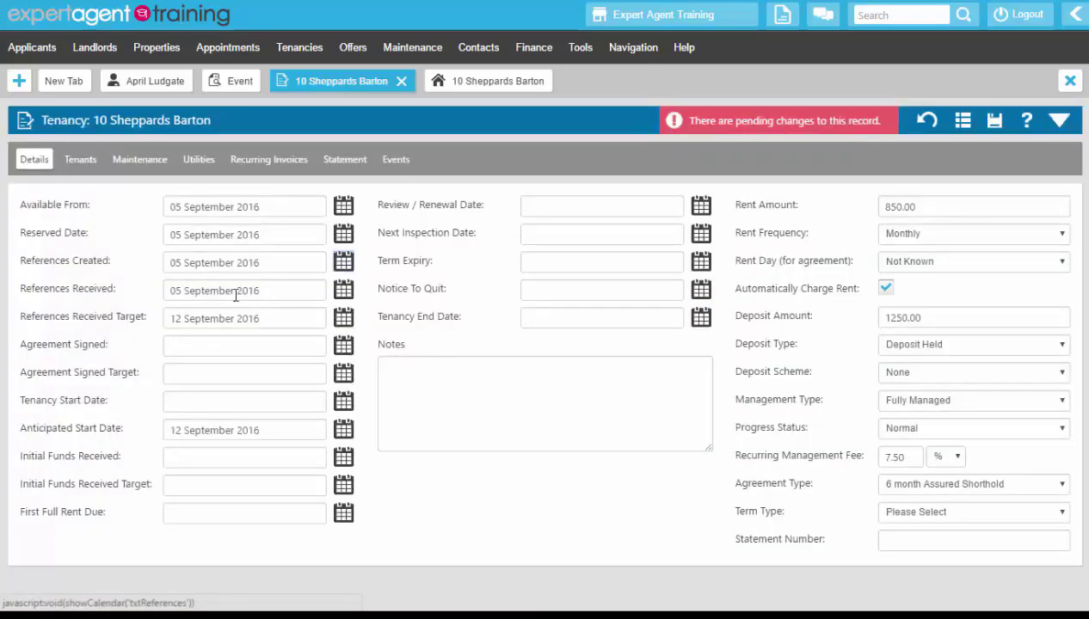
pyautogui.moveTo(260, 290); pyautogui.dragTo(155, 296)
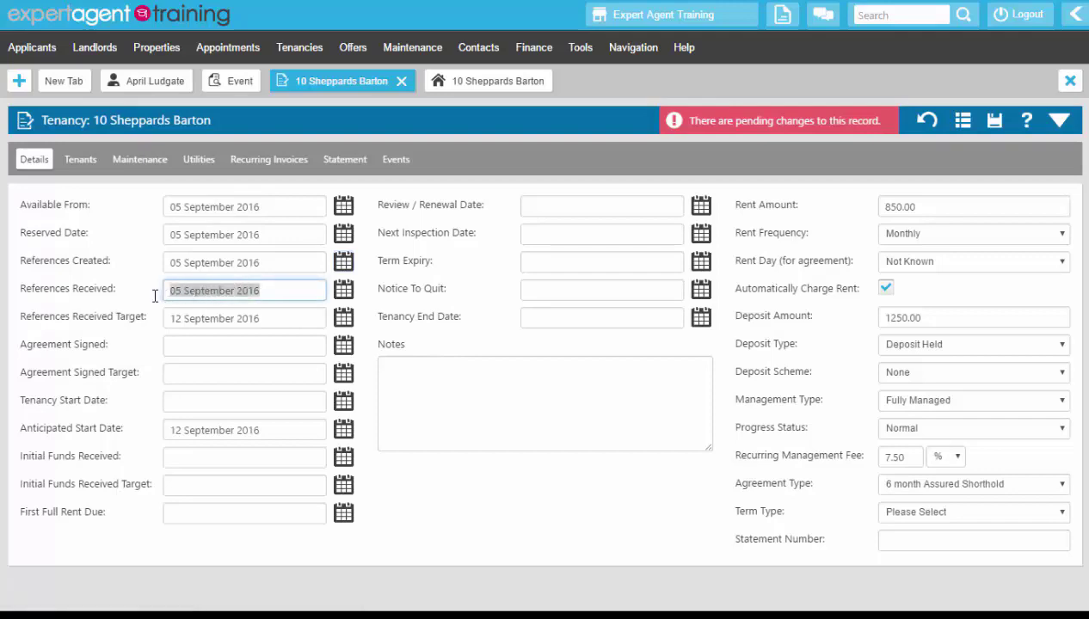
pyautogui.click(153, 293)
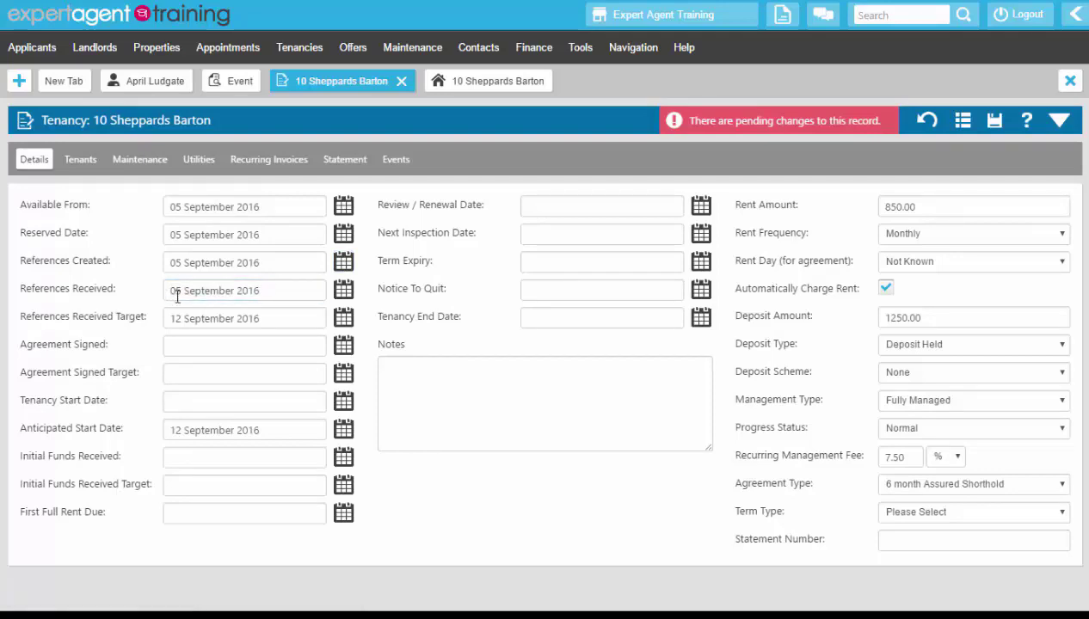
pyautogui.moveTo(259, 318); pyautogui.dragTo(148, 326)
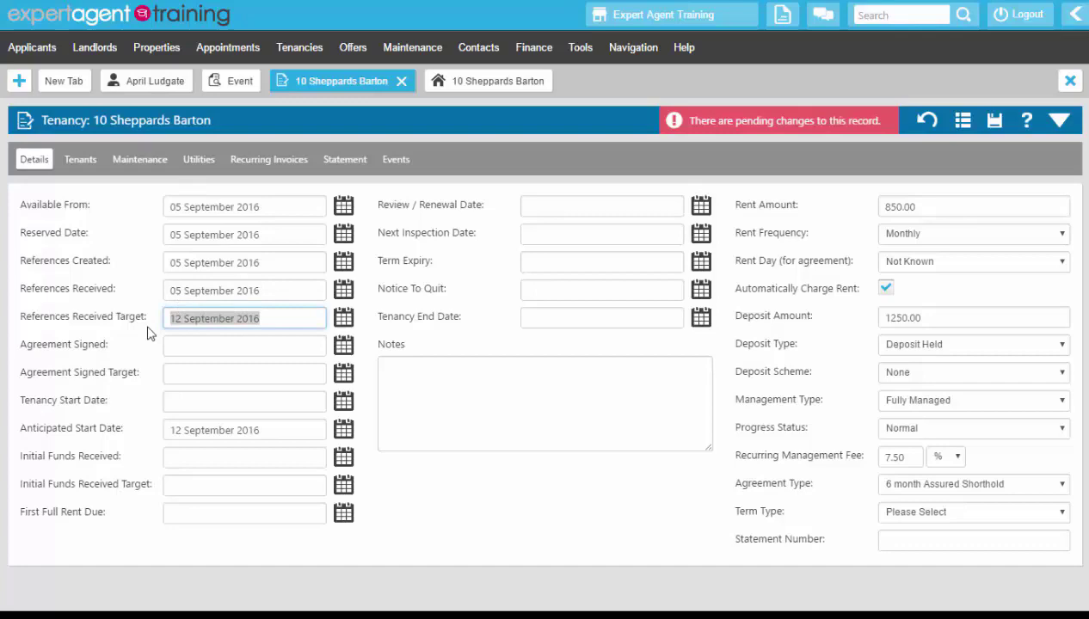
pyautogui.click(120, 290)
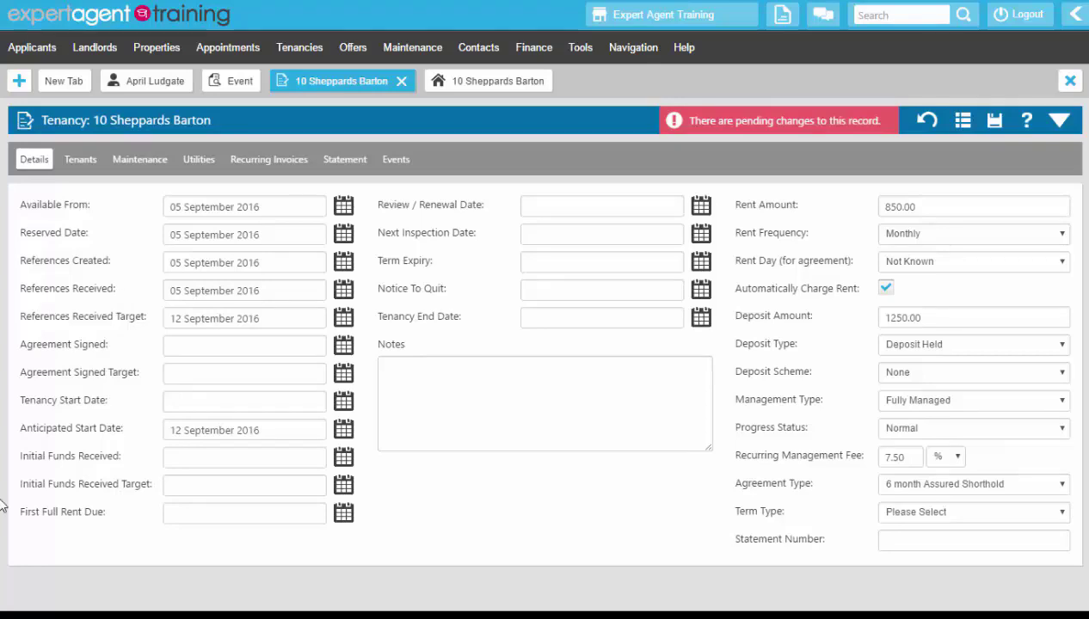
pyautogui.rightClick(550, 163)
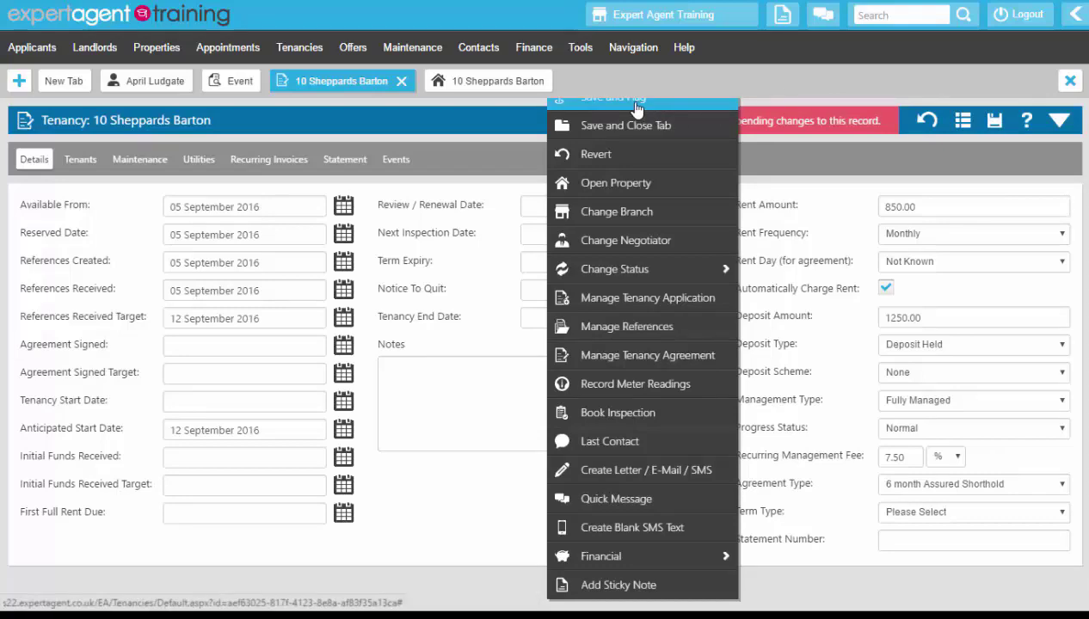
pyautogui.click(643, 51)
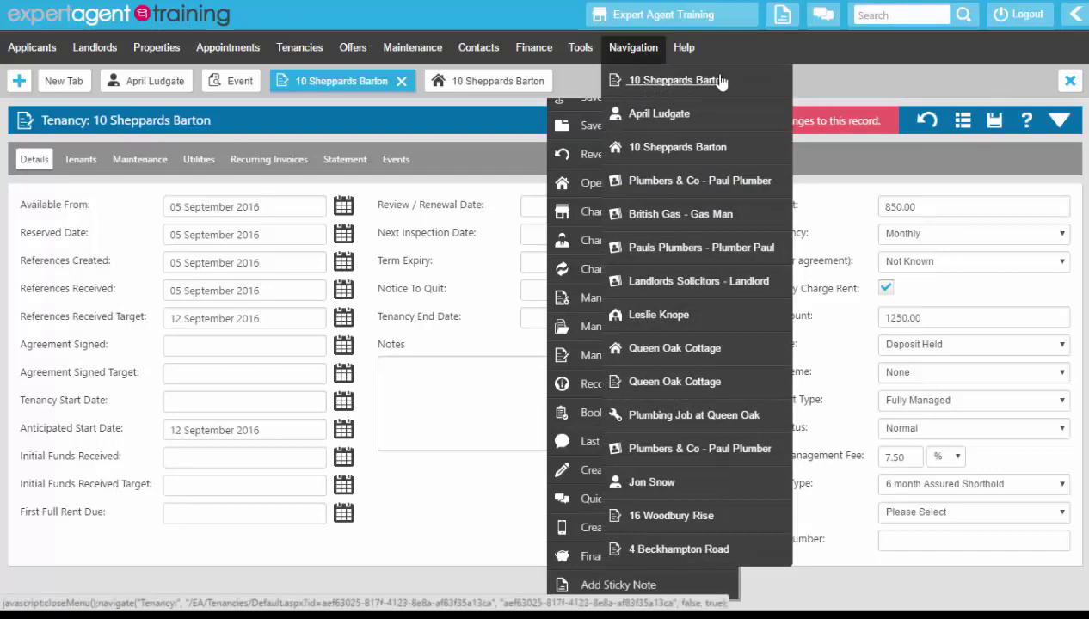
pyautogui.click(461, 125)
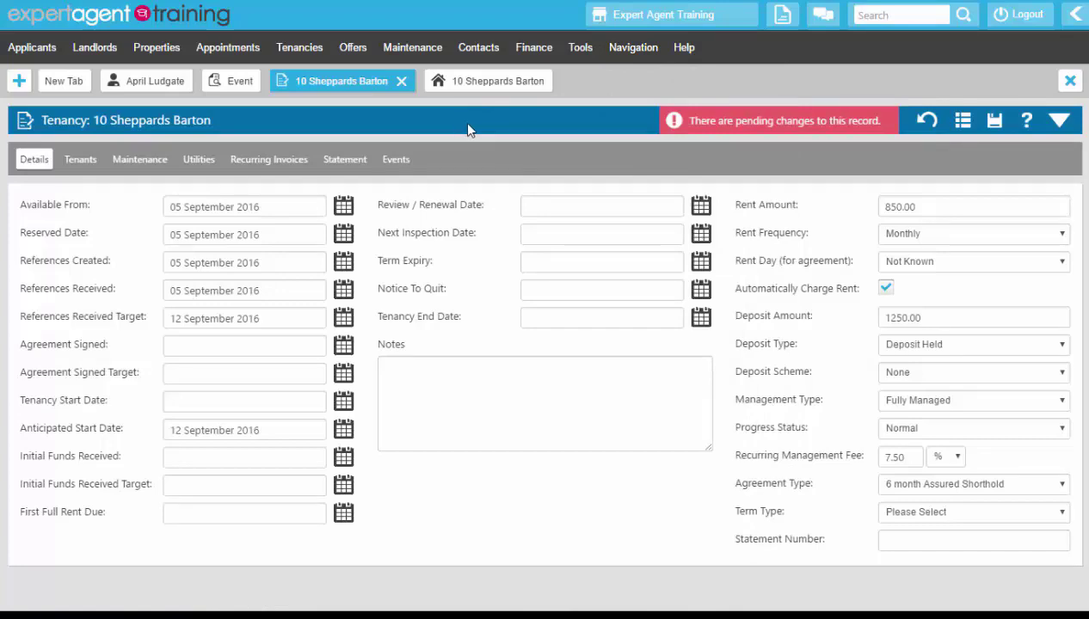
# Step: Save the tenancy's pending changes and open its Manage Tenancy Agreement form
pyautogui.click(997, 125)
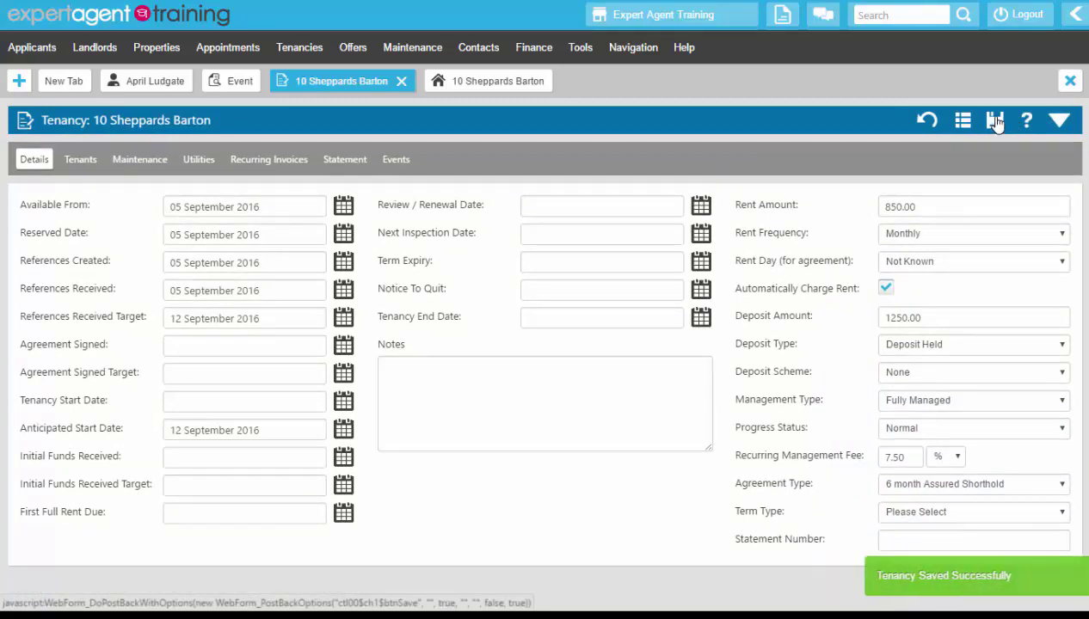
pyautogui.rightClick(433, 141)
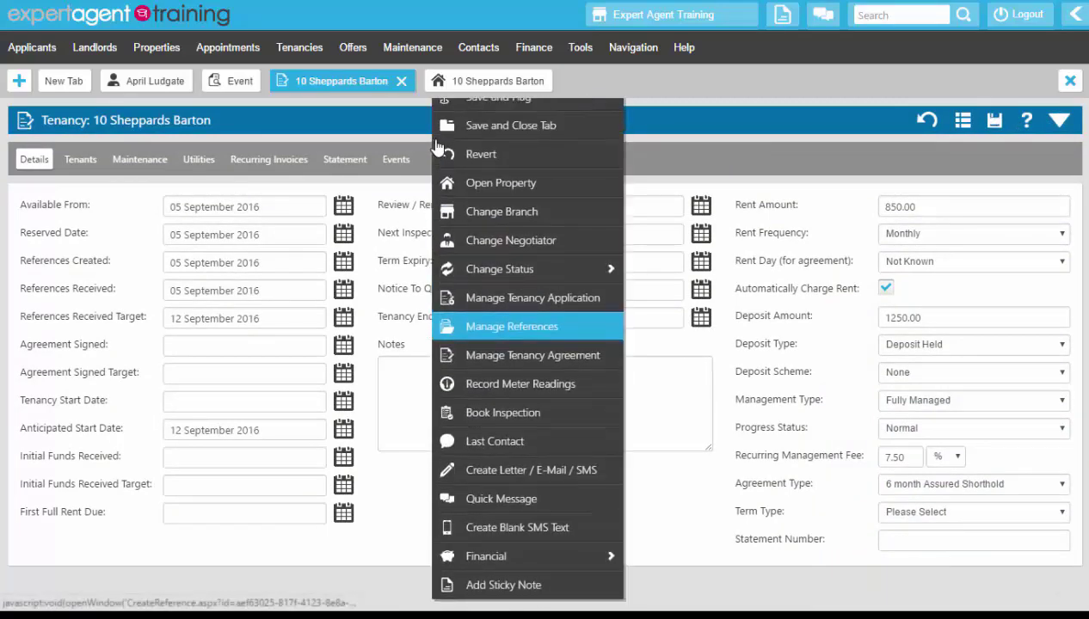
pyautogui.click(478, 359)
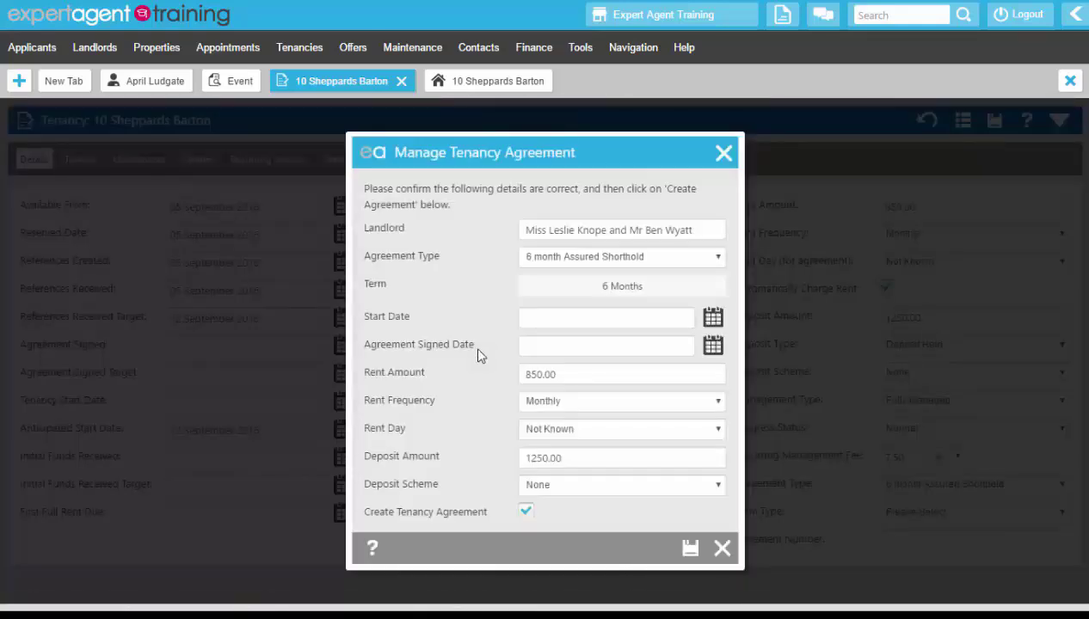
# Step: Check the landlord names and the available agreement types in the tenancy agreement form
pyautogui.click(685, 229)
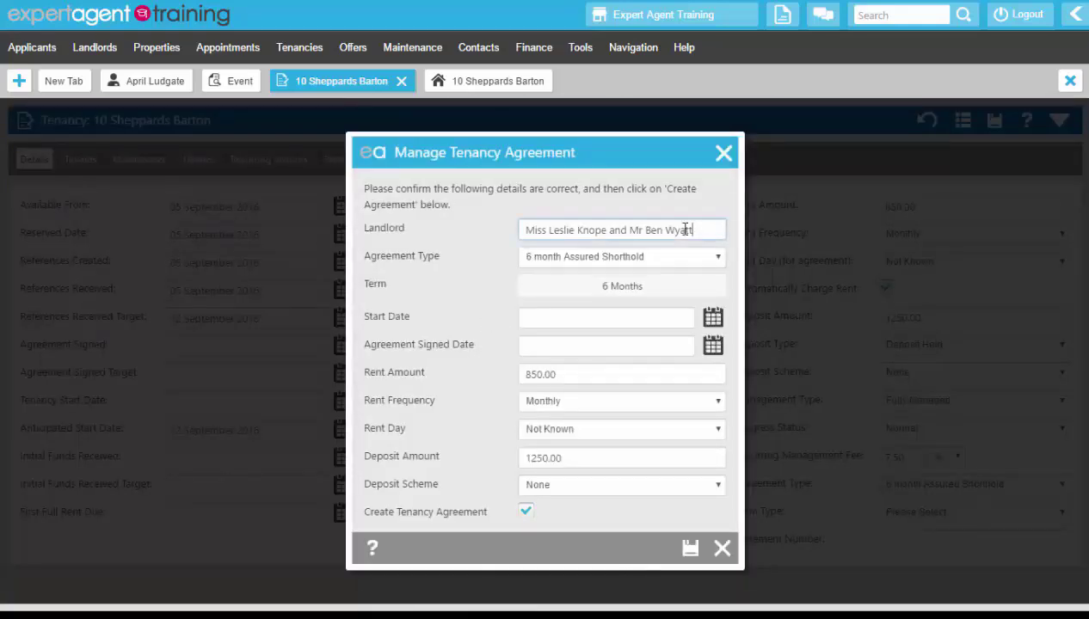
pyautogui.moveTo(685, 229); pyautogui.dragTo(489, 234)
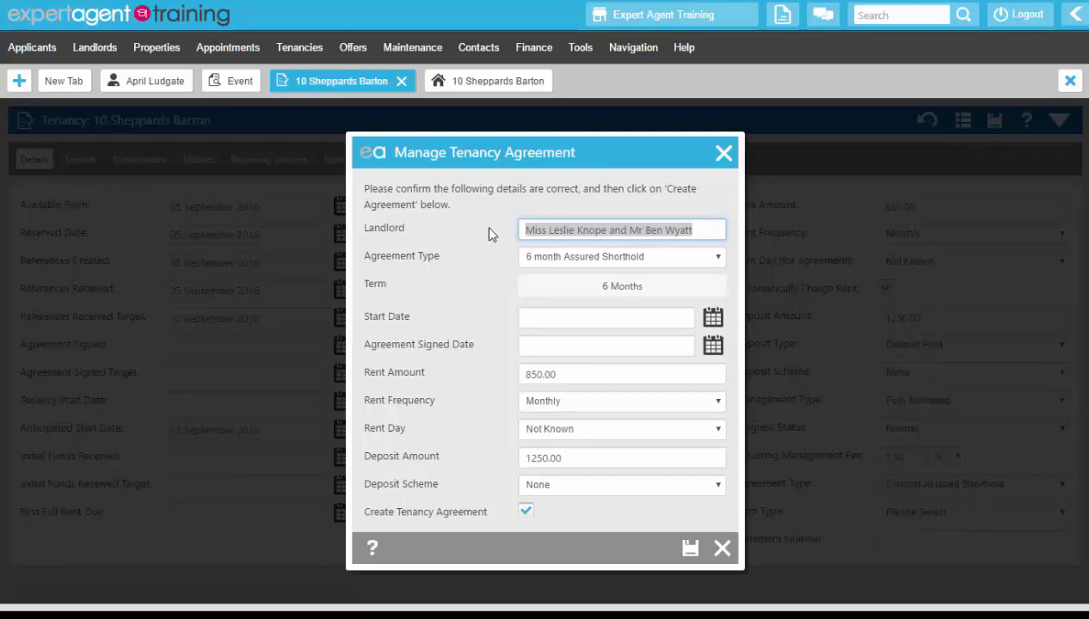
pyautogui.click(639, 214)
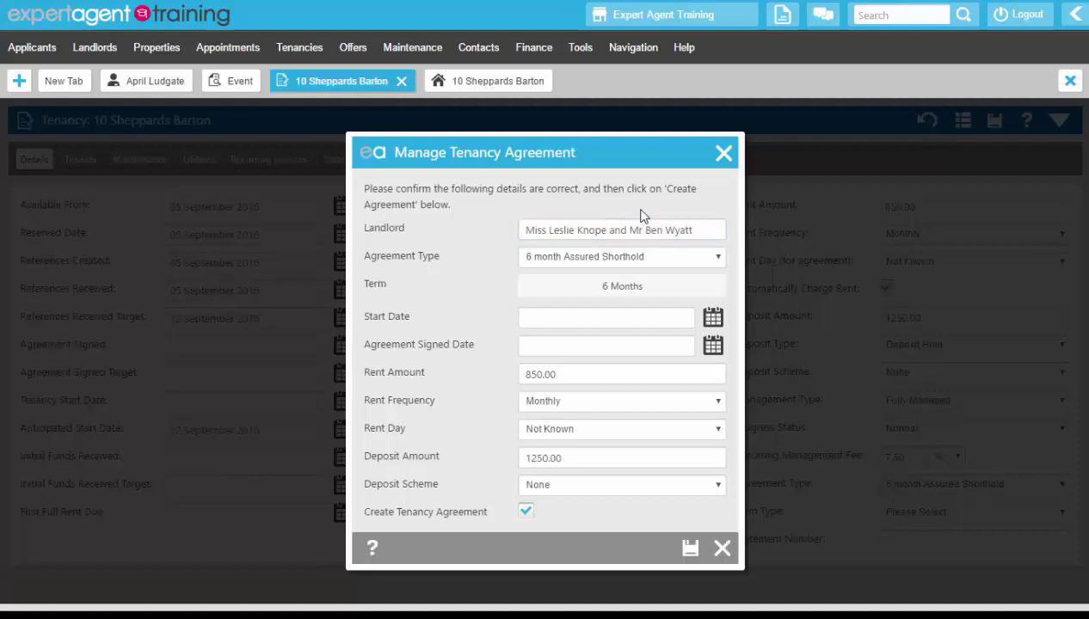
pyautogui.click(608, 258)
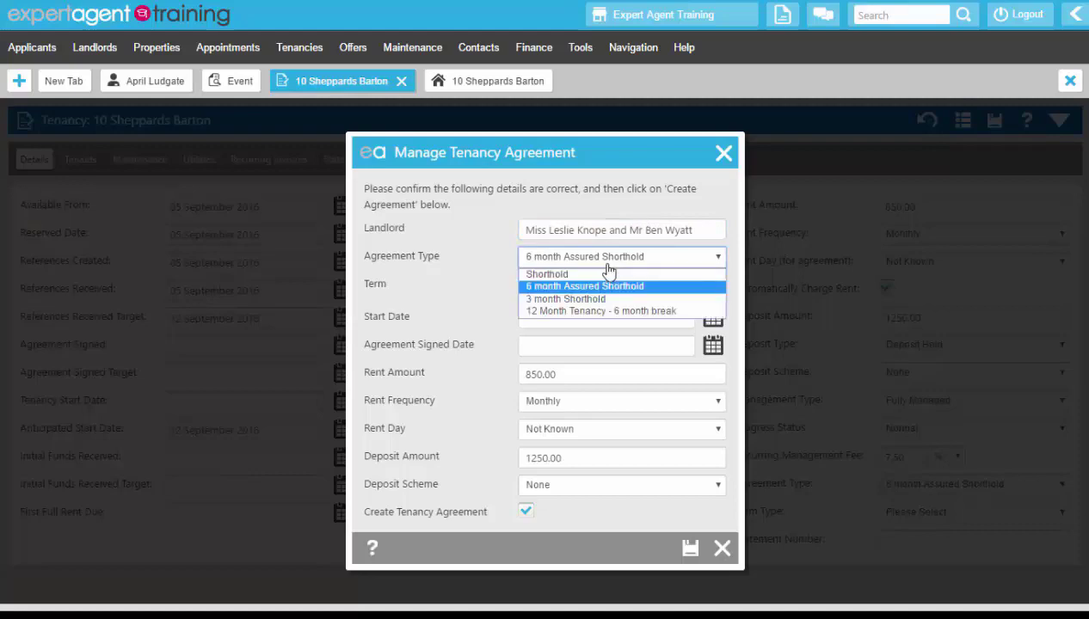
pyautogui.click(576, 258)
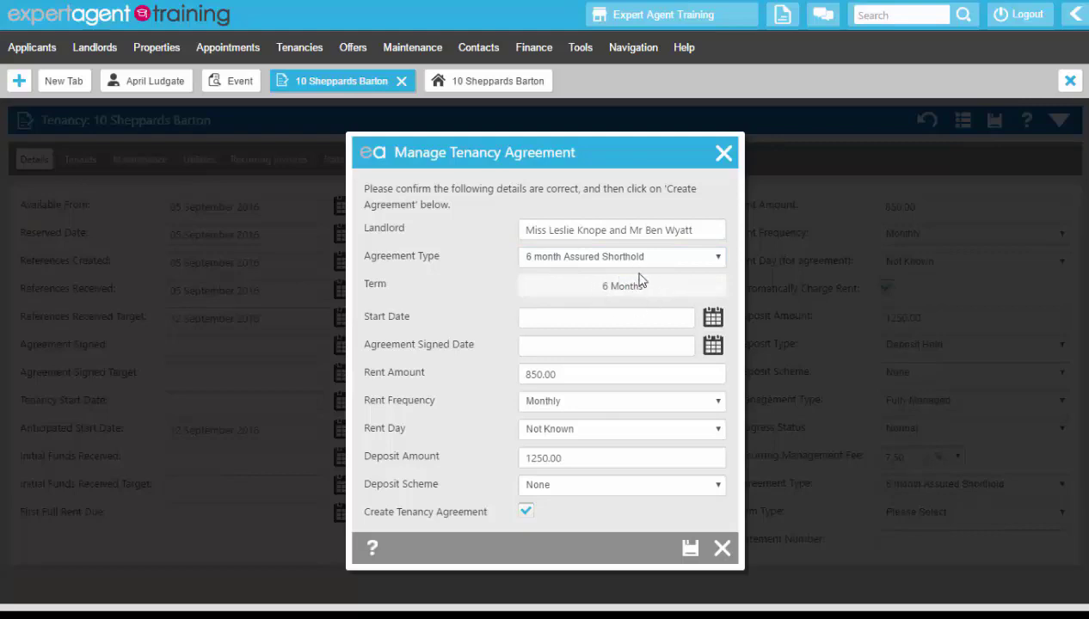
# Step: Set both the agreement's Start Date and its Agreement Signed Date to 05 September 2016
pyautogui.click(712, 318)
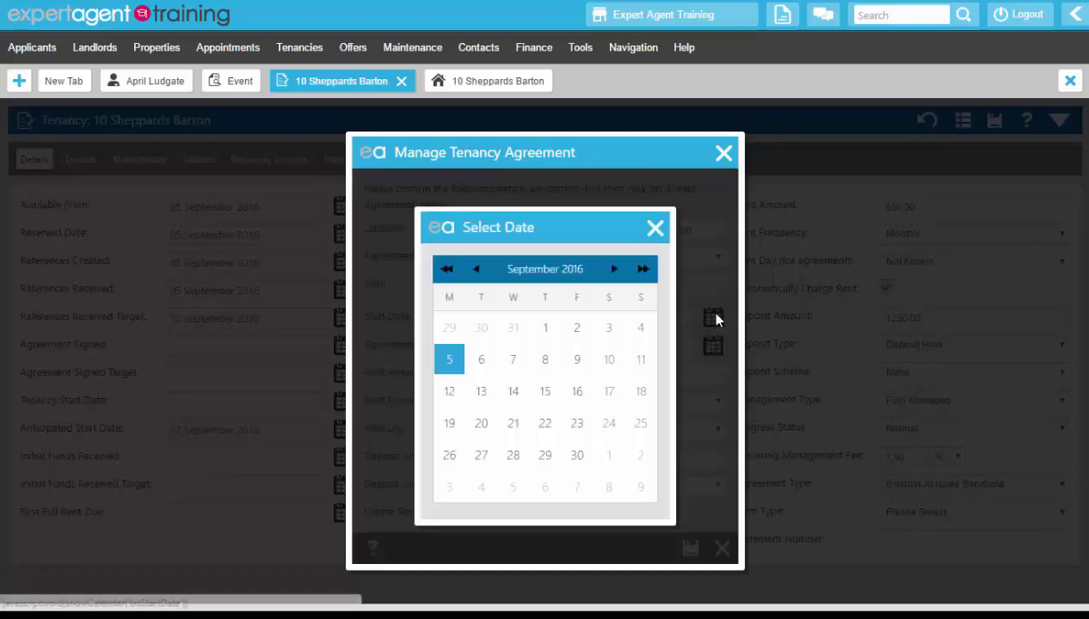
pyautogui.click(453, 363)
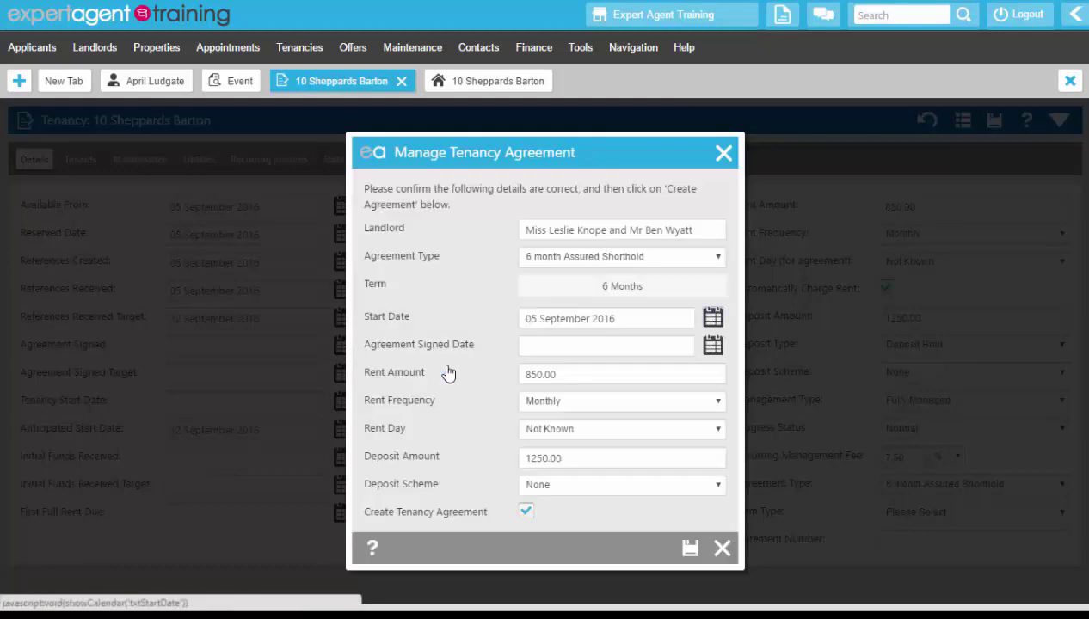
pyautogui.click(712, 345)
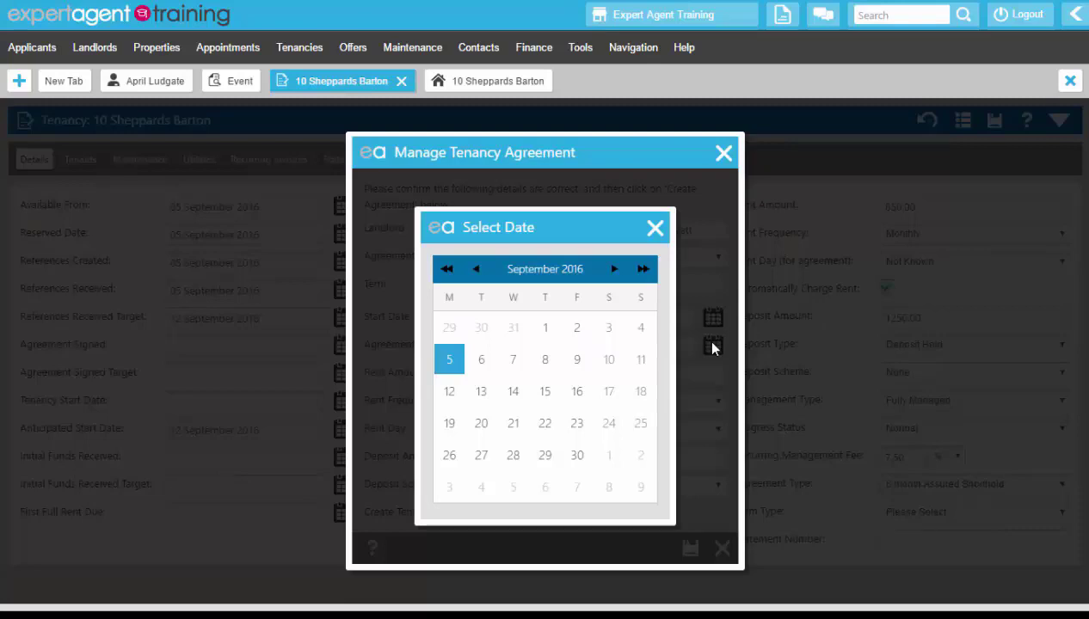
pyautogui.click(445, 363)
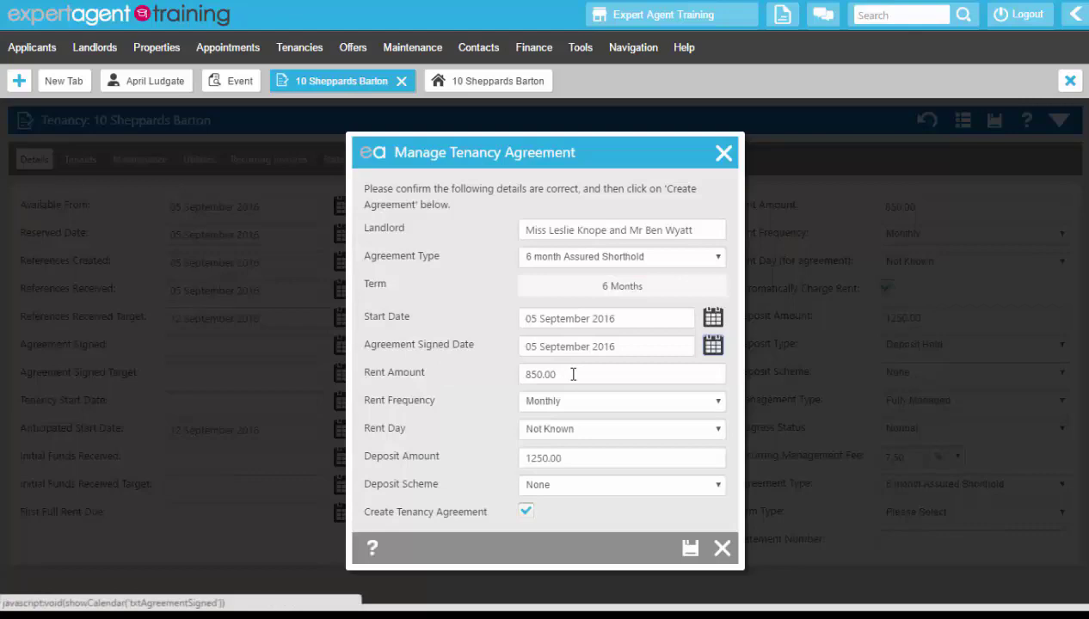
# Step: Set the Rent Day to 5th and the Deposit Scheme to TDS (Tenancy Deposit Scheme)
pyautogui.click(558, 439)
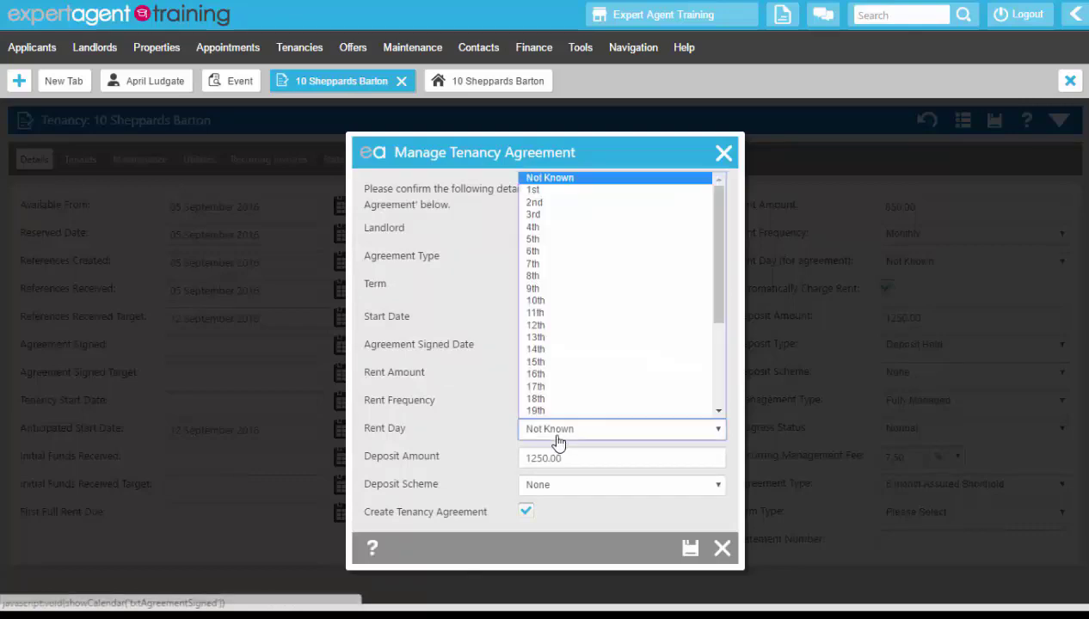
pyautogui.click(534, 239)
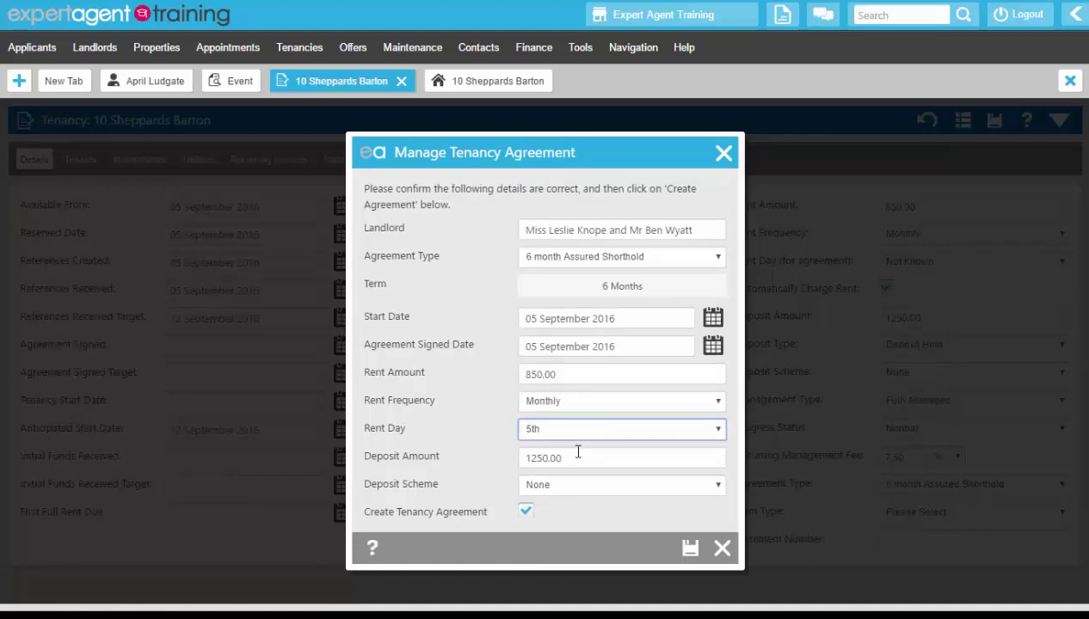
pyautogui.click(572, 489)
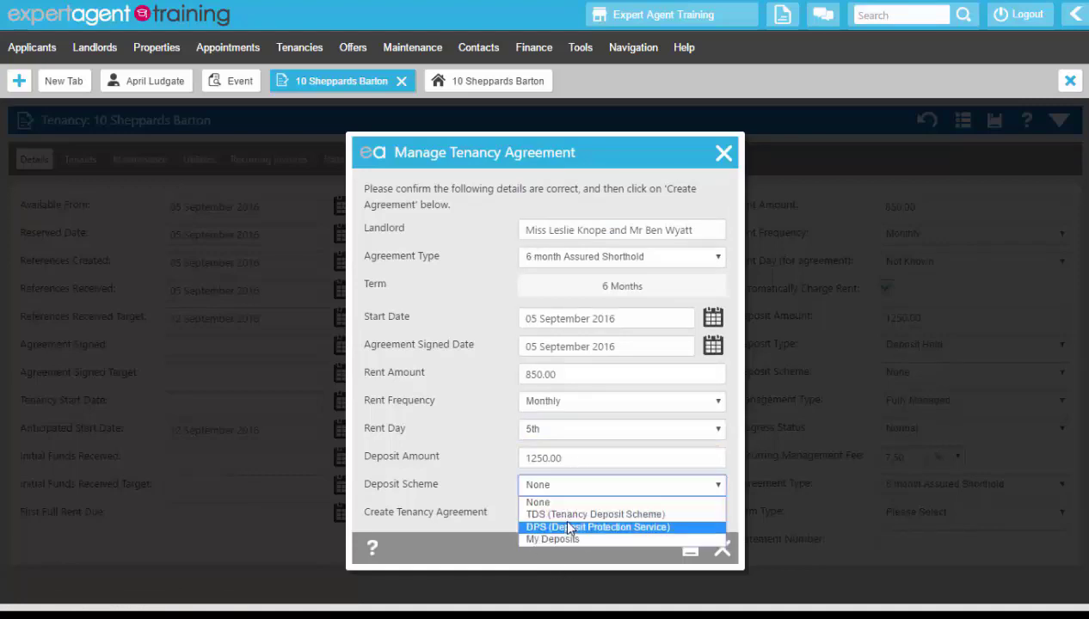
pyautogui.click(563, 516)
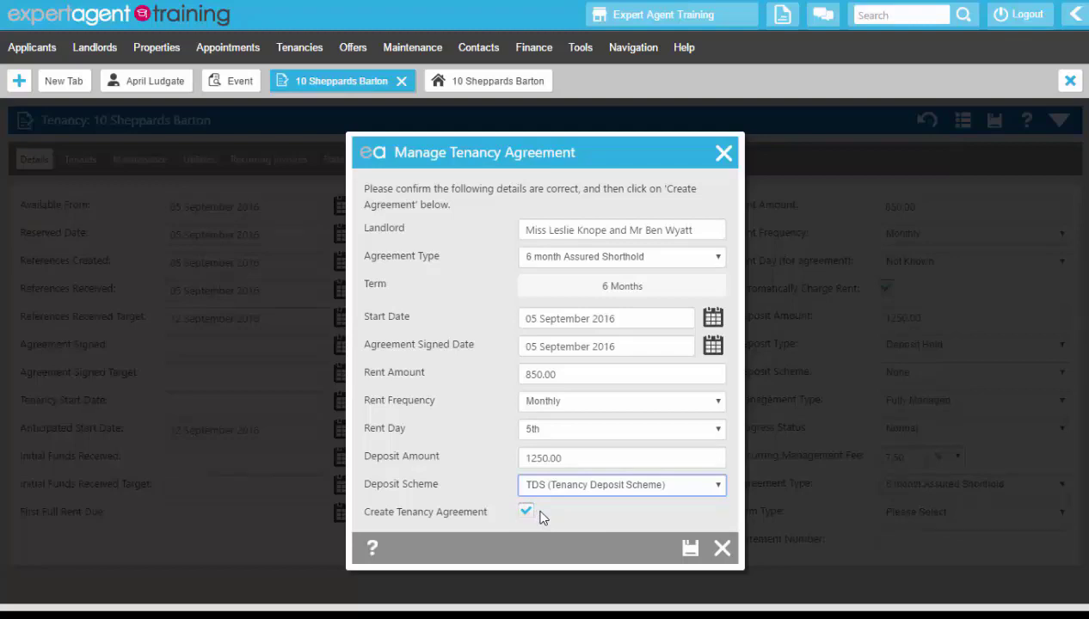
# Step: Keep Create Tenancy Agreement enabled and save the agreement details to proceed to template selection
pyautogui.click(526, 511)
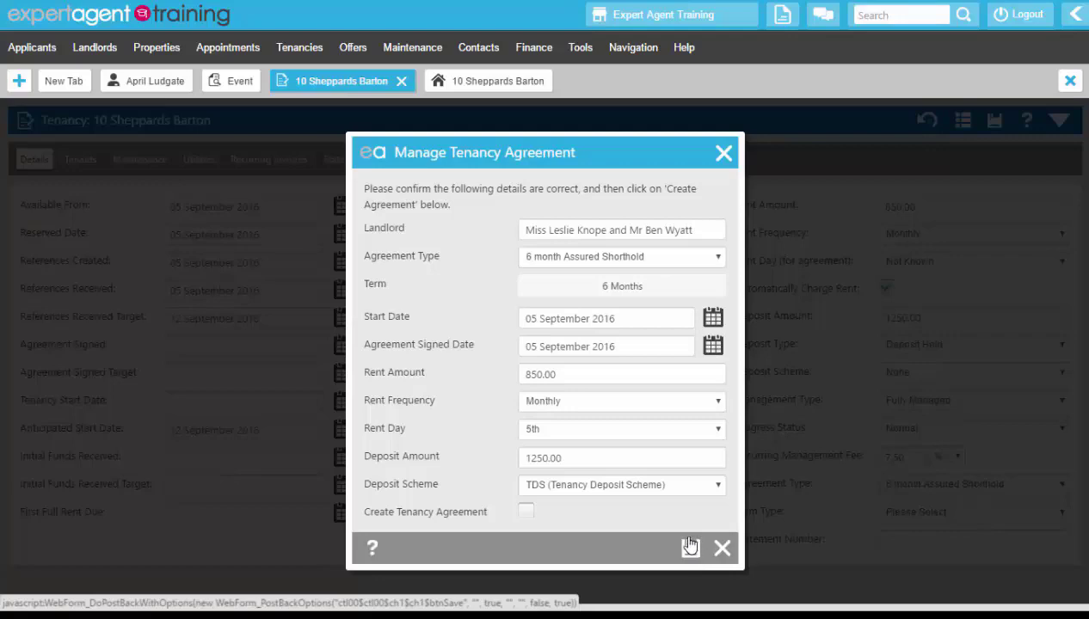
pyautogui.click(526, 514)
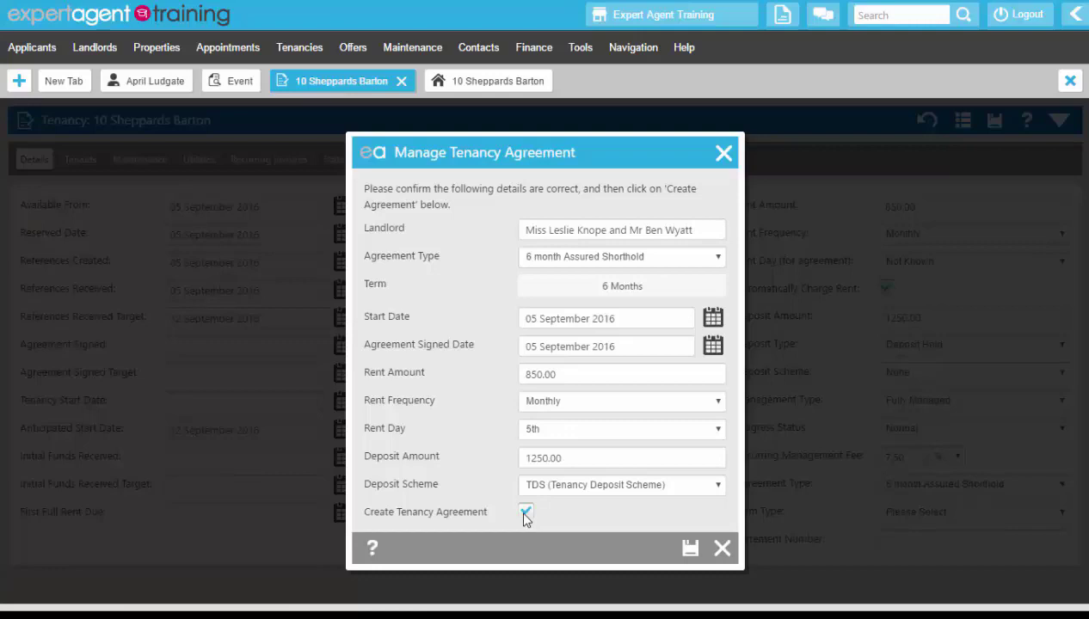
pyautogui.click(690, 548)
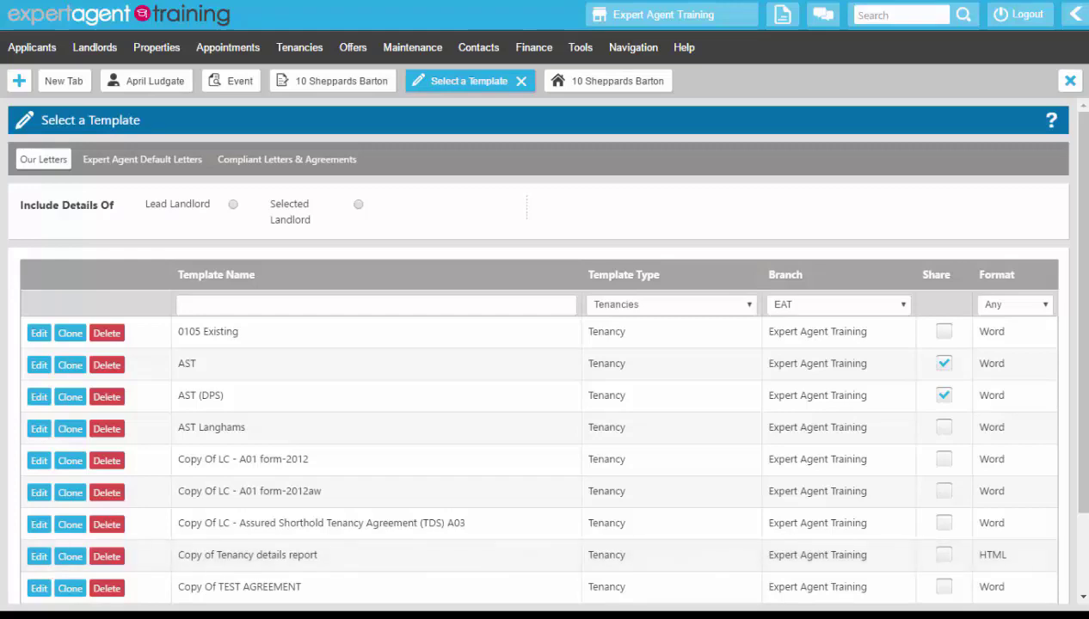
# Step: Try including only the second landlord's details through Selected Landlord, and return the choice to Lead Landlord
pyautogui.click(234, 209)
pyautogui.click(359, 209)
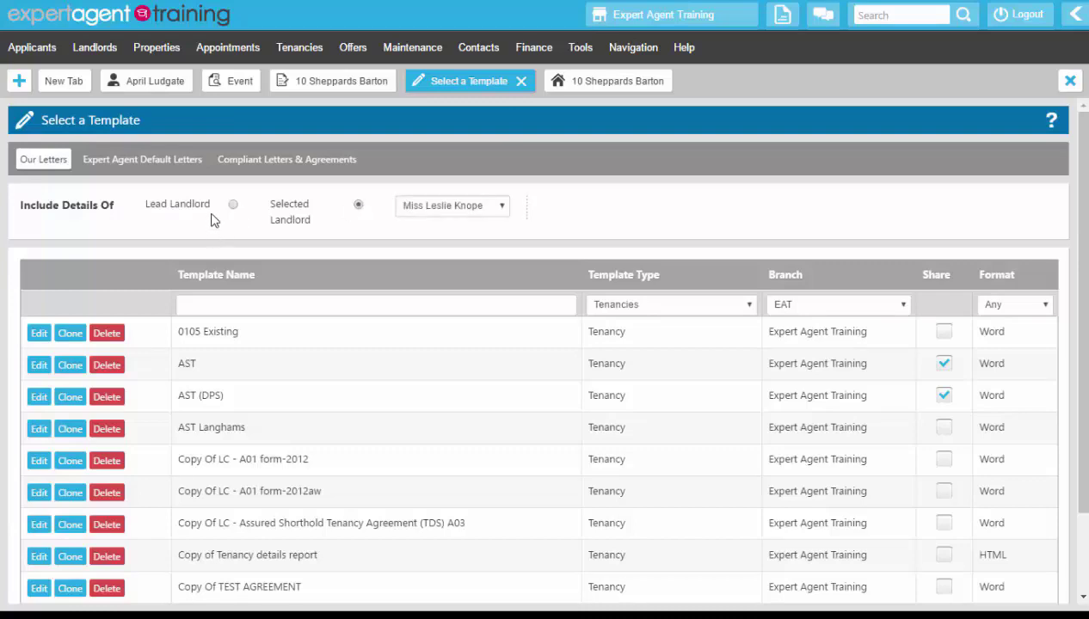
pyautogui.click(417, 211)
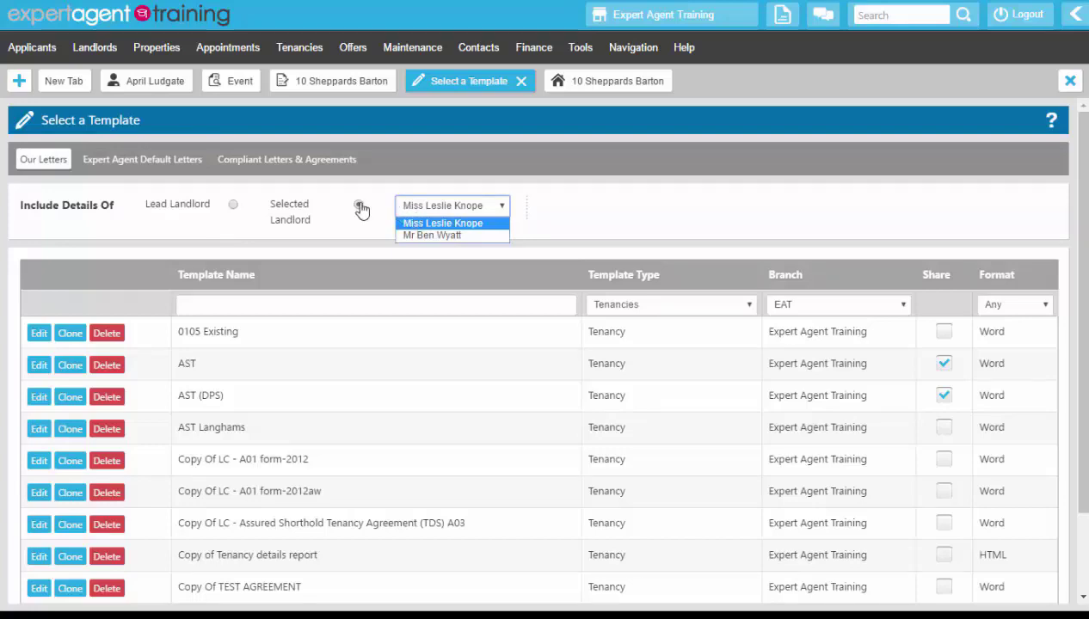
pyautogui.click(432, 235)
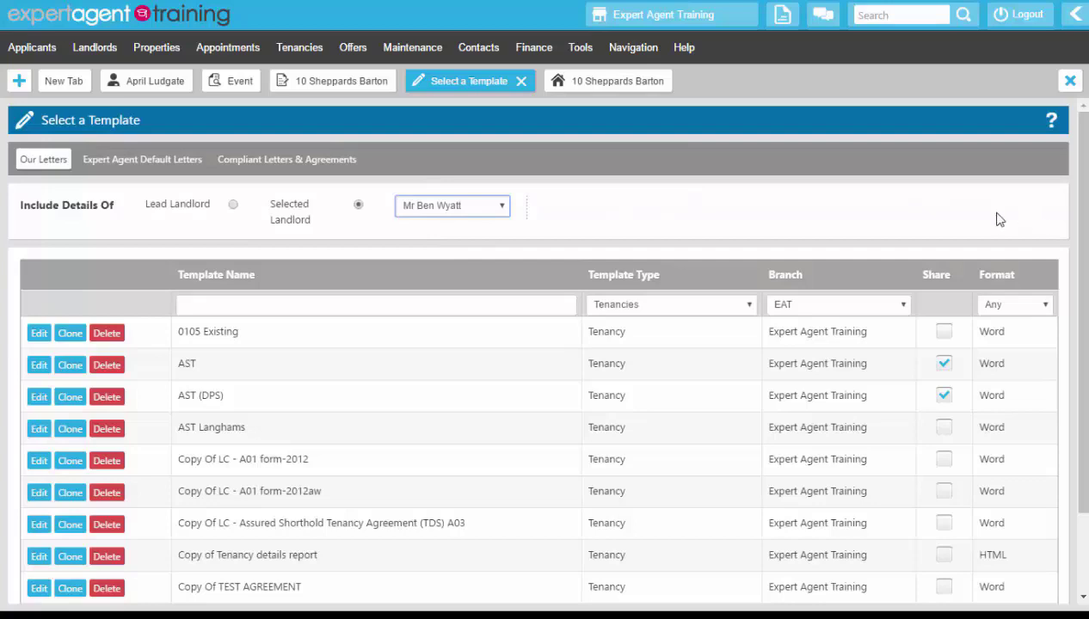
pyautogui.click(232, 207)
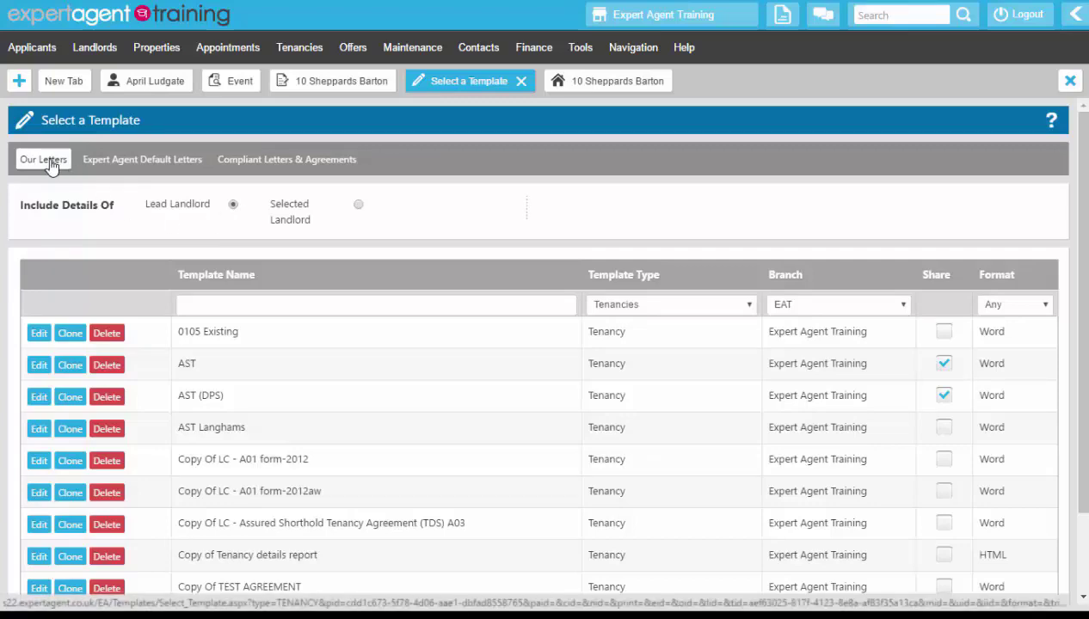
# Step: Create the agreement from the compliant template LC - Assured Shorthold Tenancy Agreement (TDS) A03
pyautogui.click(102, 166)
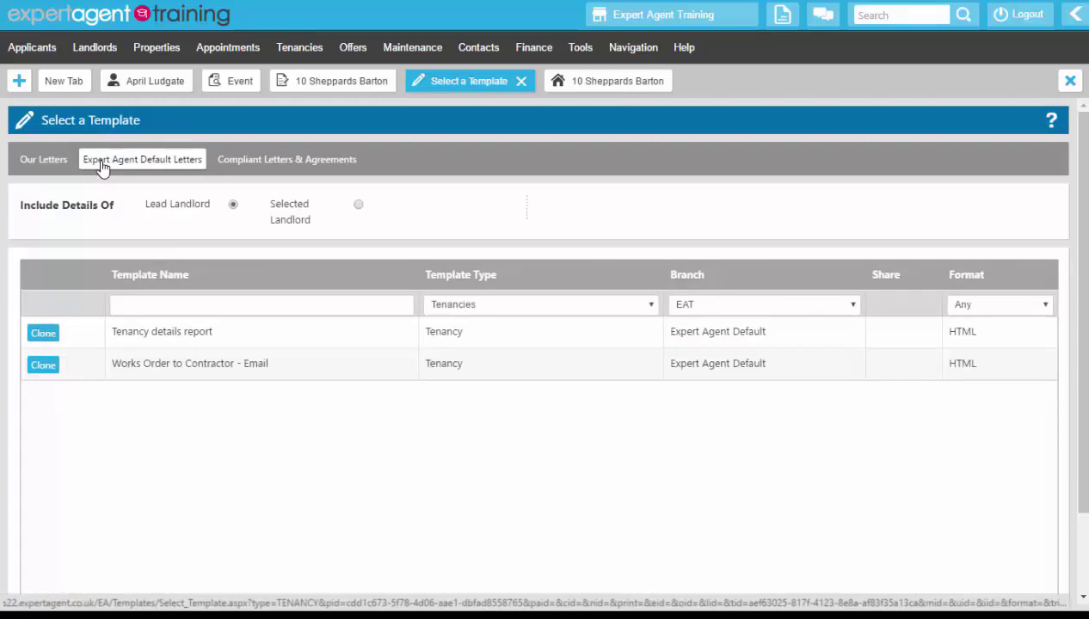
pyautogui.click(270, 163)
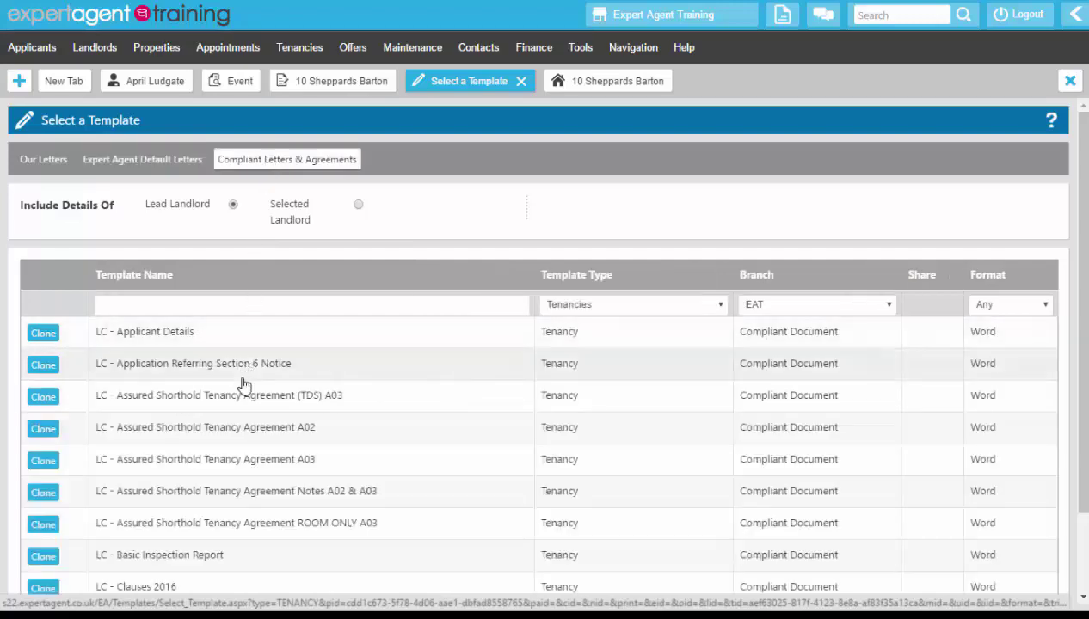
pyautogui.click(305, 400)
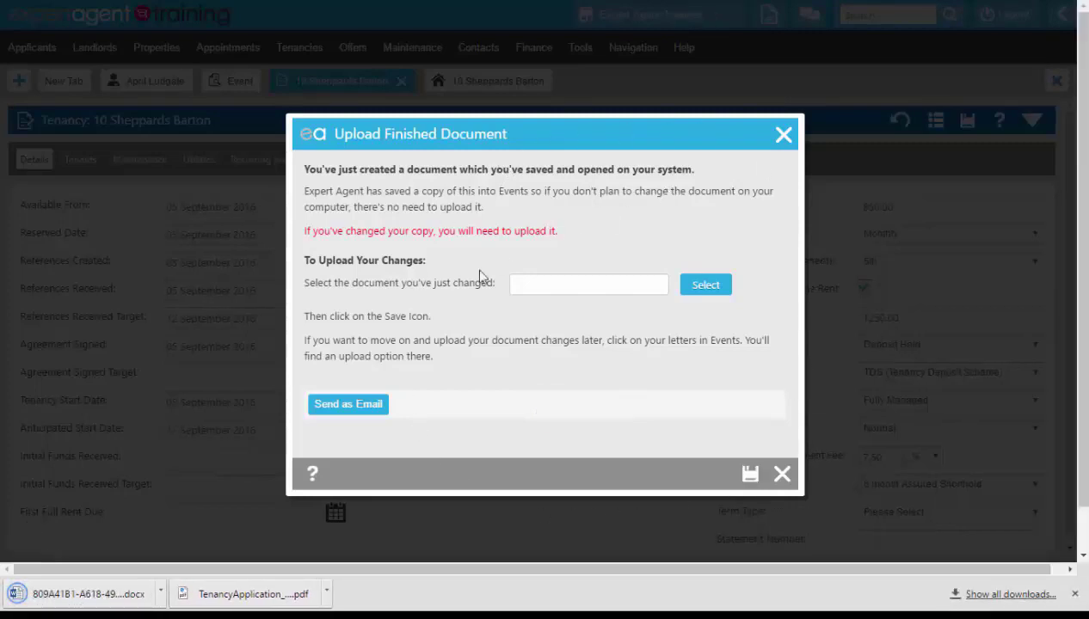
# Step: Open the downloaded tenancy agreement document in Word and enable editing
pyautogui.click(69, 595)
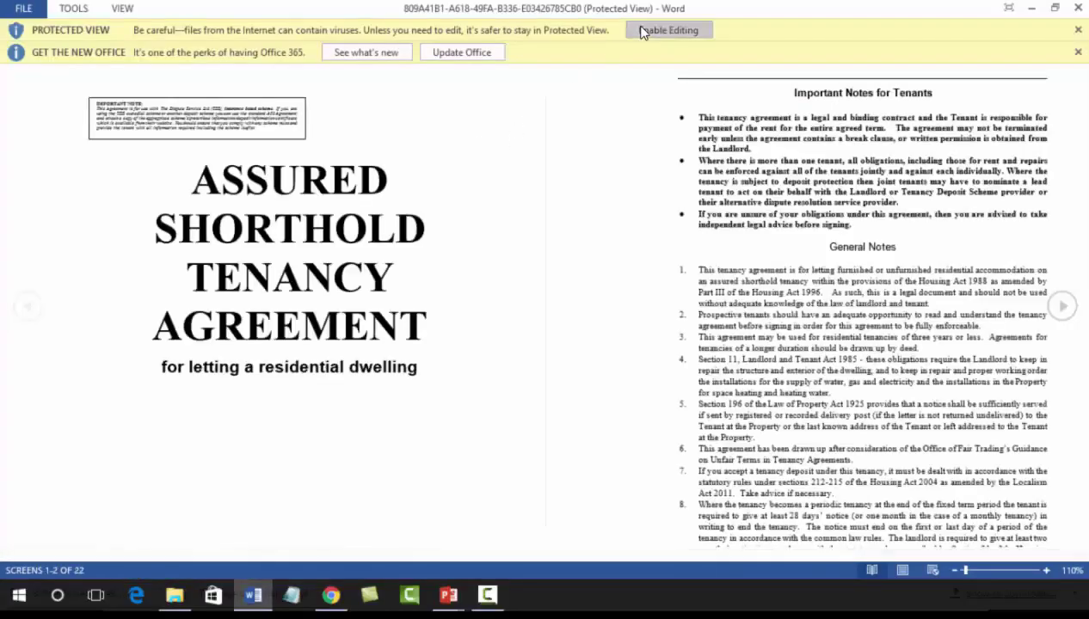
pyautogui.click(643, 32)
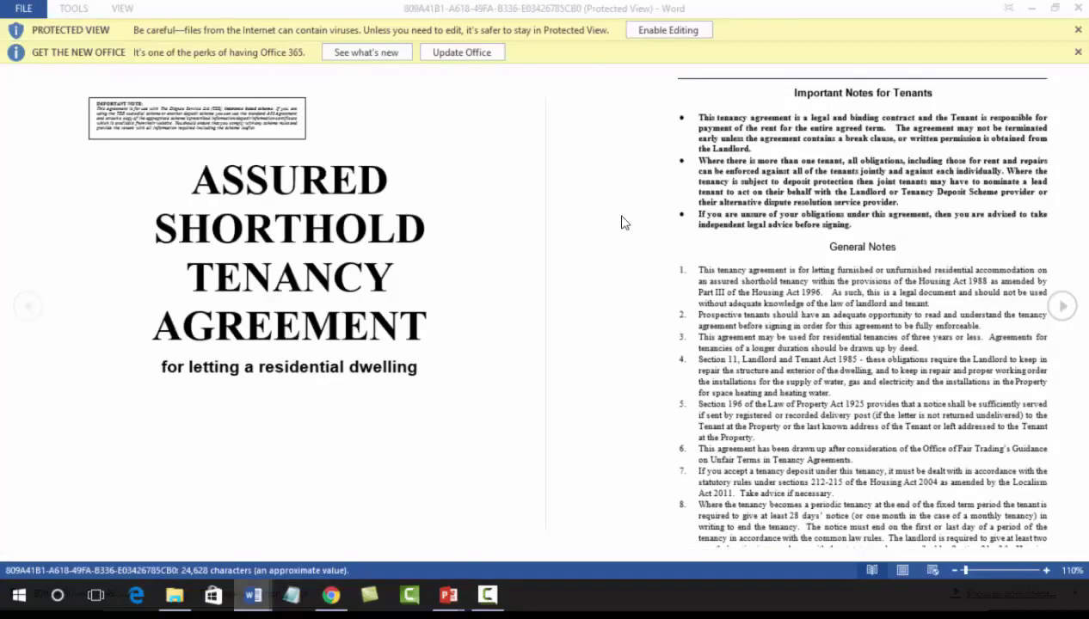
# Step: Delete the alternative Deposit wording for a deposit paid by someone else, including its red instruction note
pyautogui.scroll(-10, 525, 310)
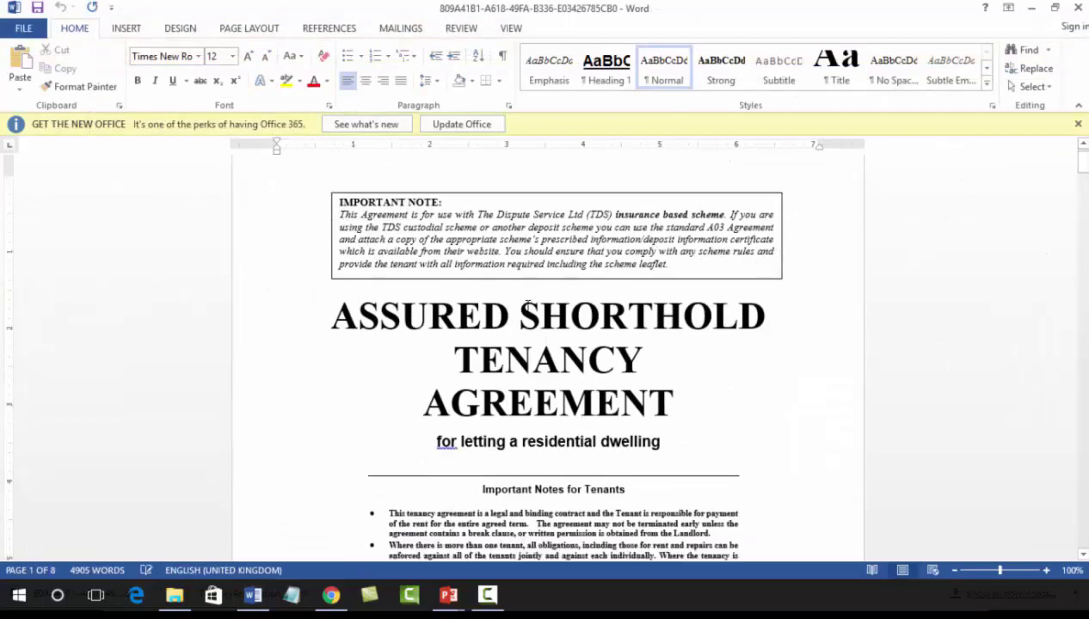
pyautogui.scroll(-12, 527, 302)
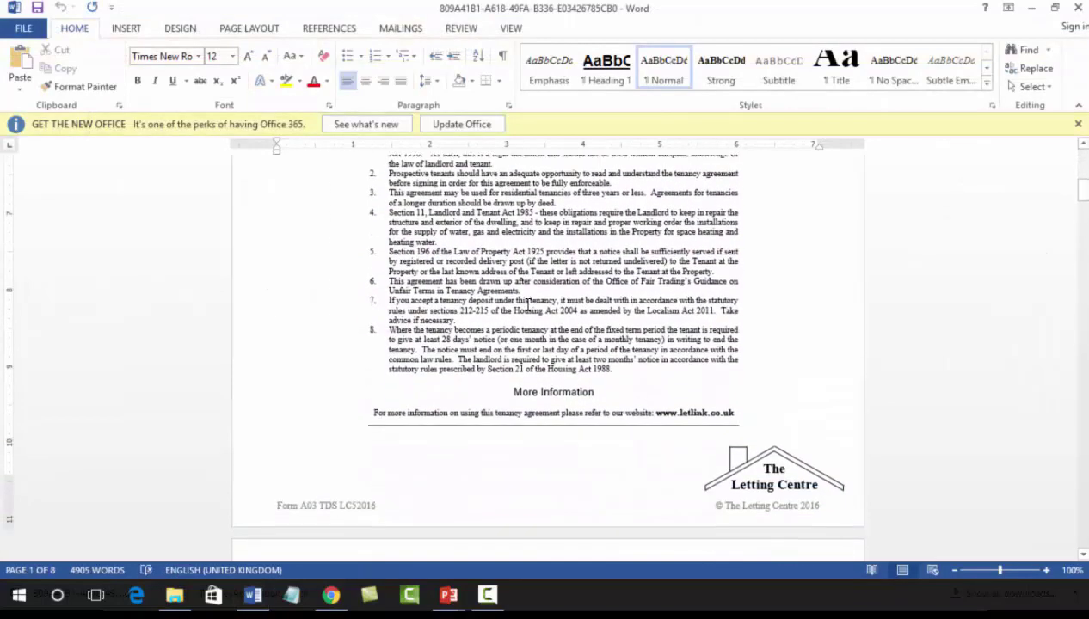
pyautogui.scroll(-1, 527, 306)
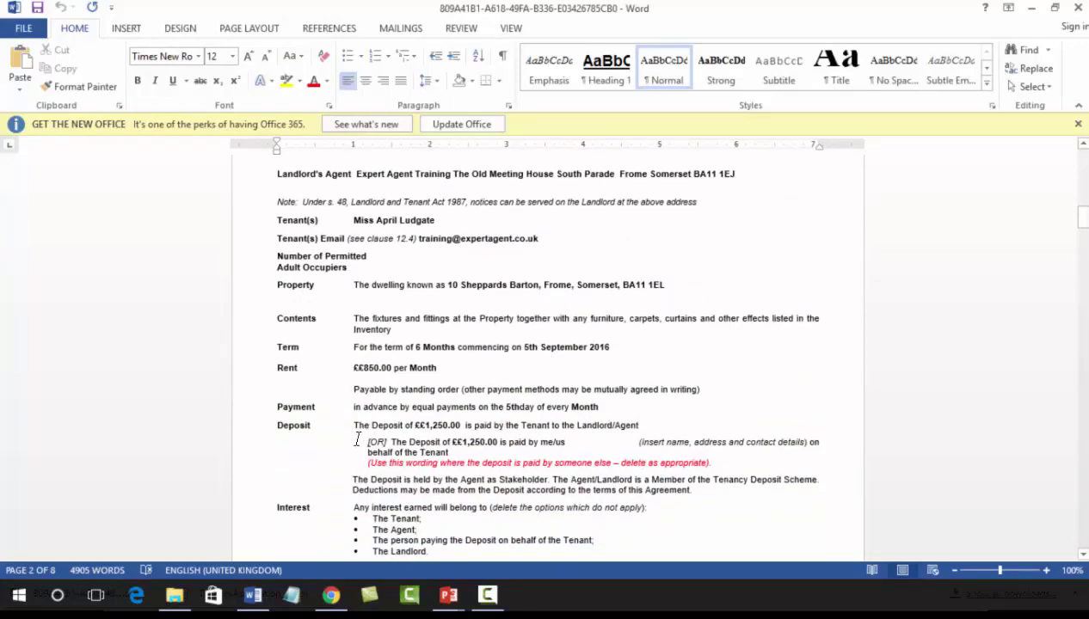
pyautogui.moveTo(353, 436); pyautogui.dragTo(732, 465)
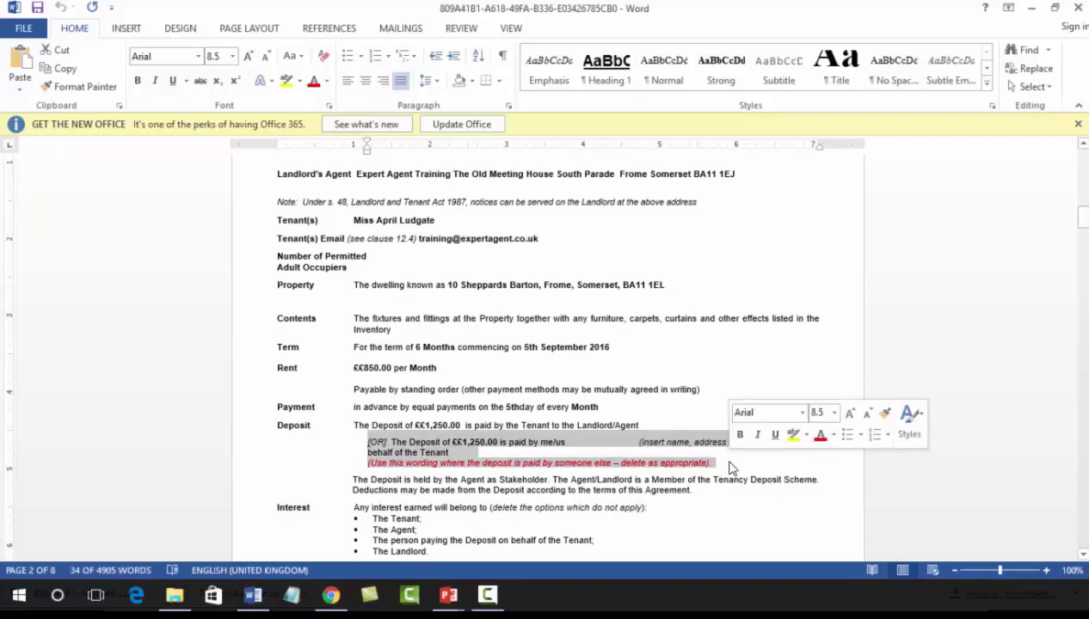
pyautogui.press('Delete')
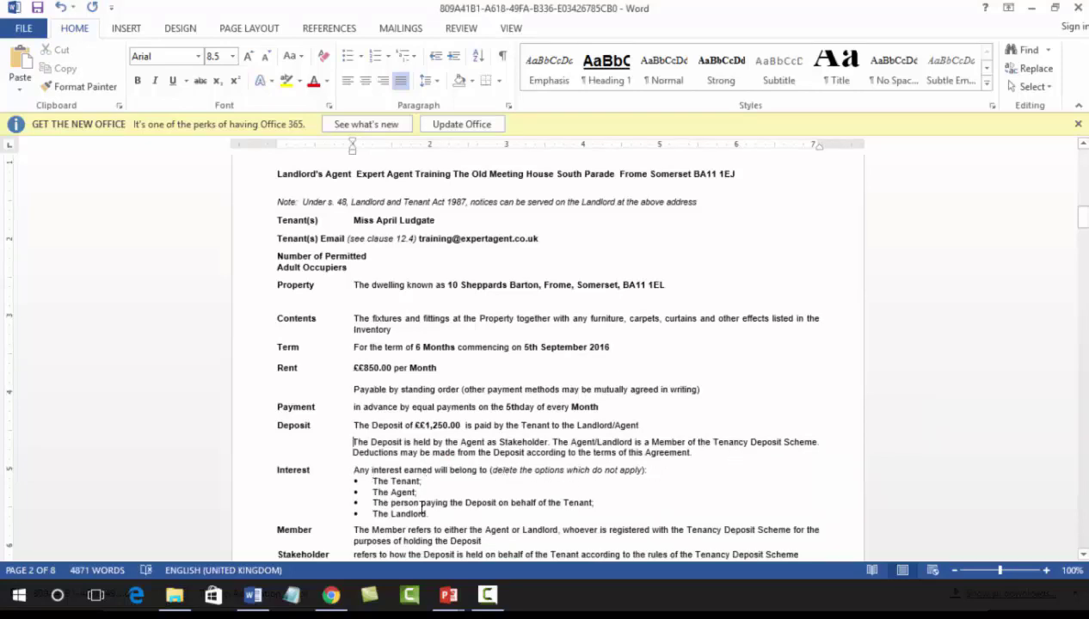
# Step: Keep only The Tenant as the Interest option by deleting the other three bullets and the bracketed deletion instruction
pyautogui.moveTo(454, 514); pyautogui.dragTo(366, 490)
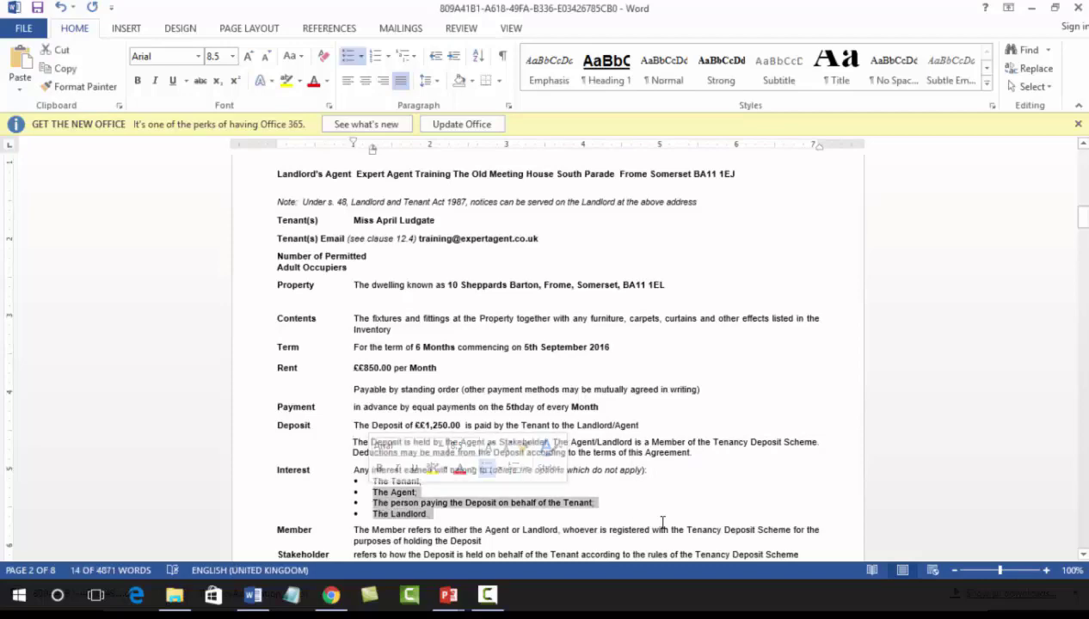
pyautogui.press('Delete')
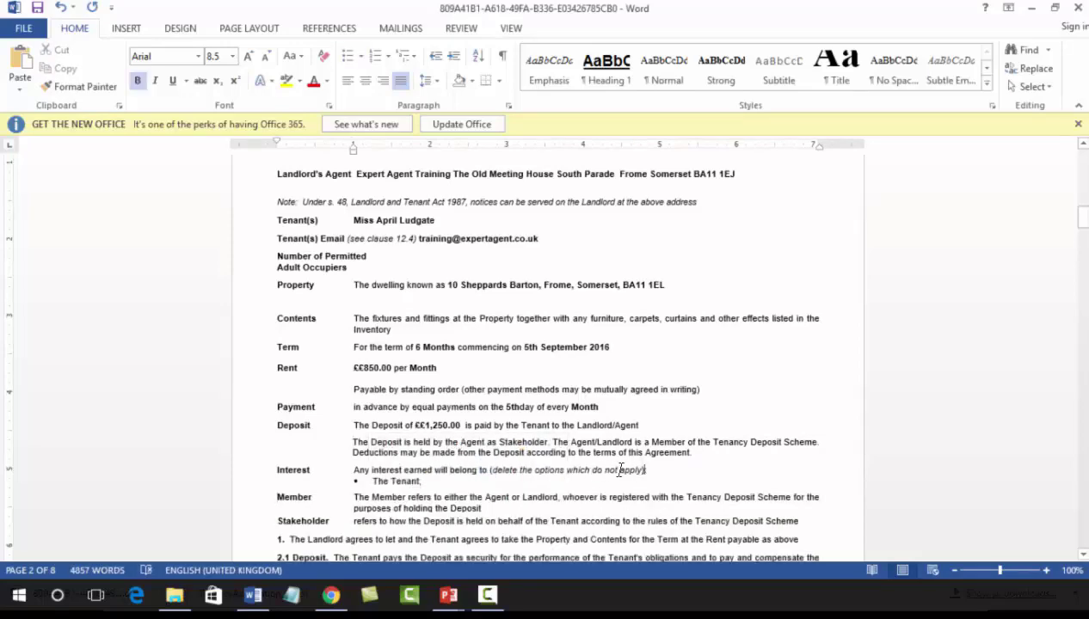
pyautogui.moveTo(619, 470); pyautogui.dragTo(489, 471)
pyautogui.press('Delete')
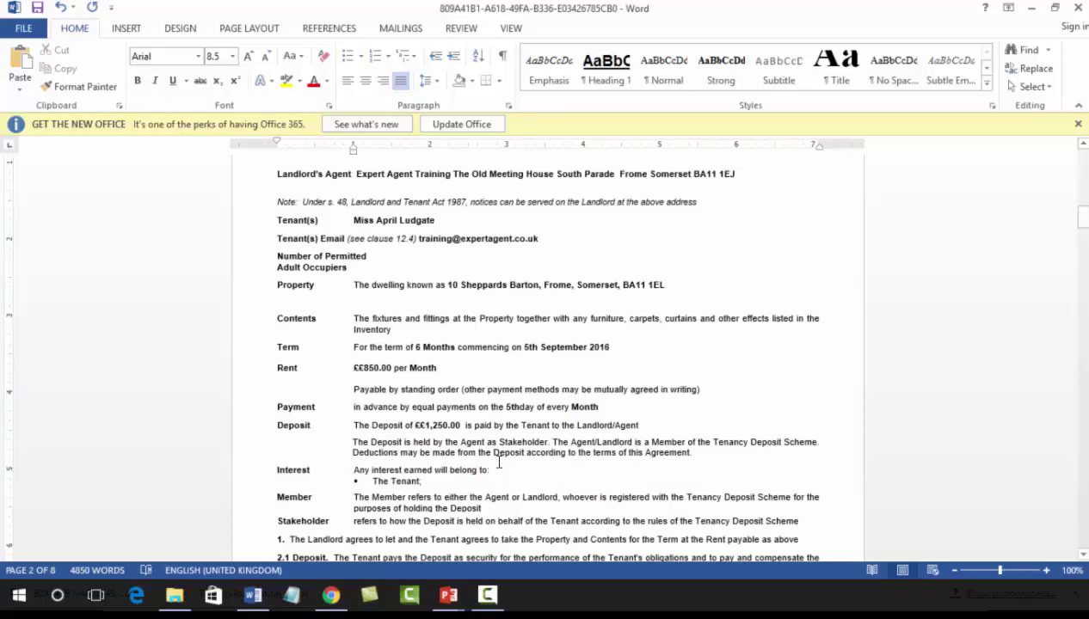
# Step: Review the remaining agreement clauses, from the deposit and inventory terms through to clause 13 Special Conditions
pyautogui.scroll(-1, 497, 456)
pyautogui.scroll(-12, 529, 306)
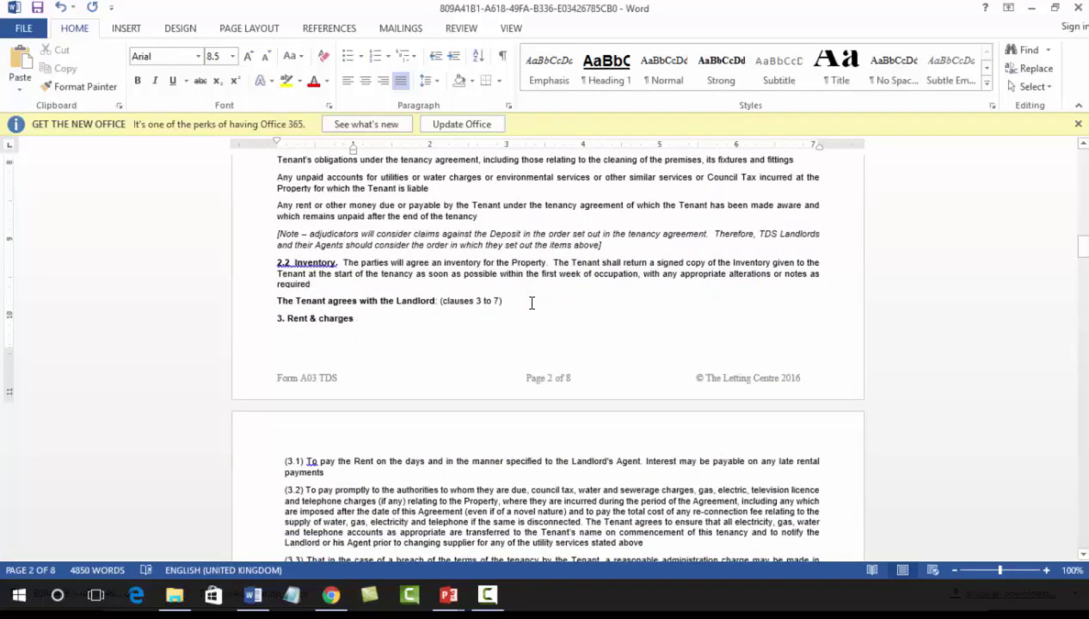
pyautogui.scroll(-12, 531, 303)
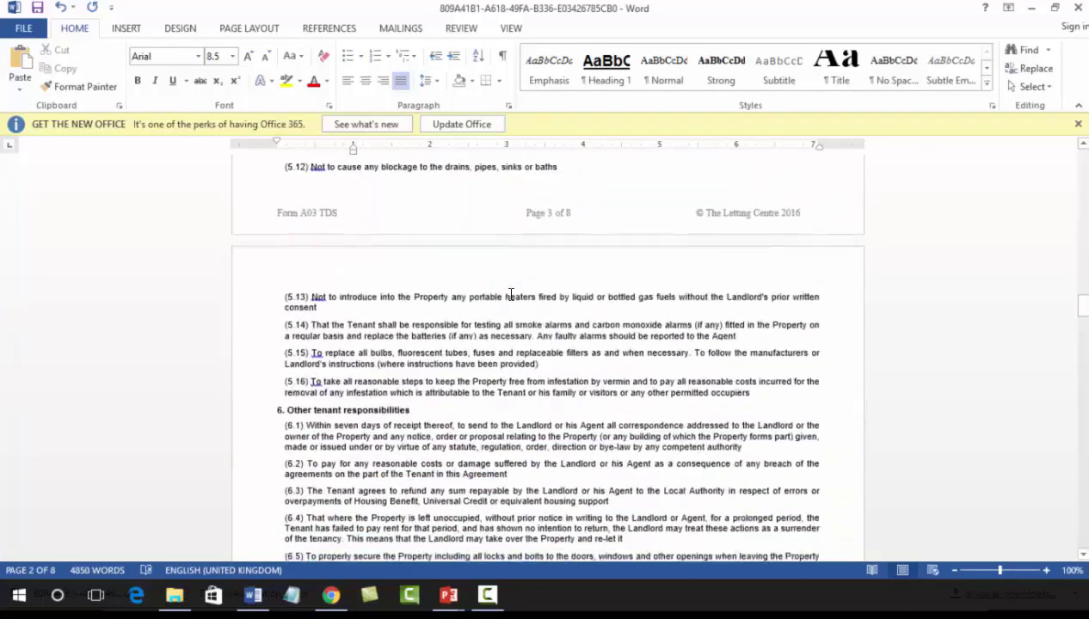
pyautogui.scroll(-12, 510, 295)
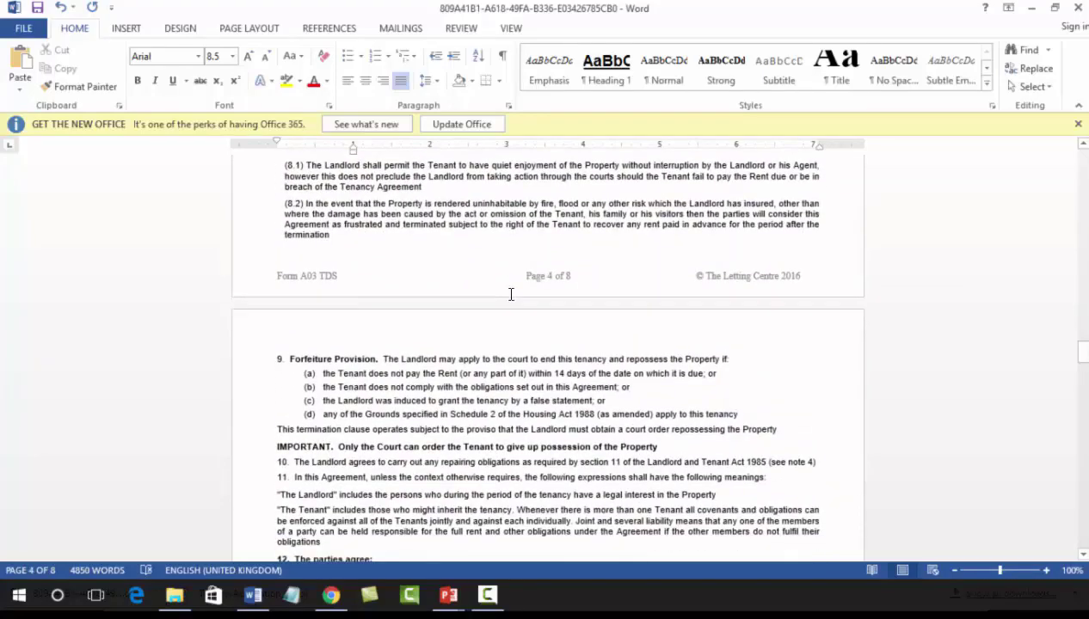
pyautogui.scroll(-5, 511, 295)
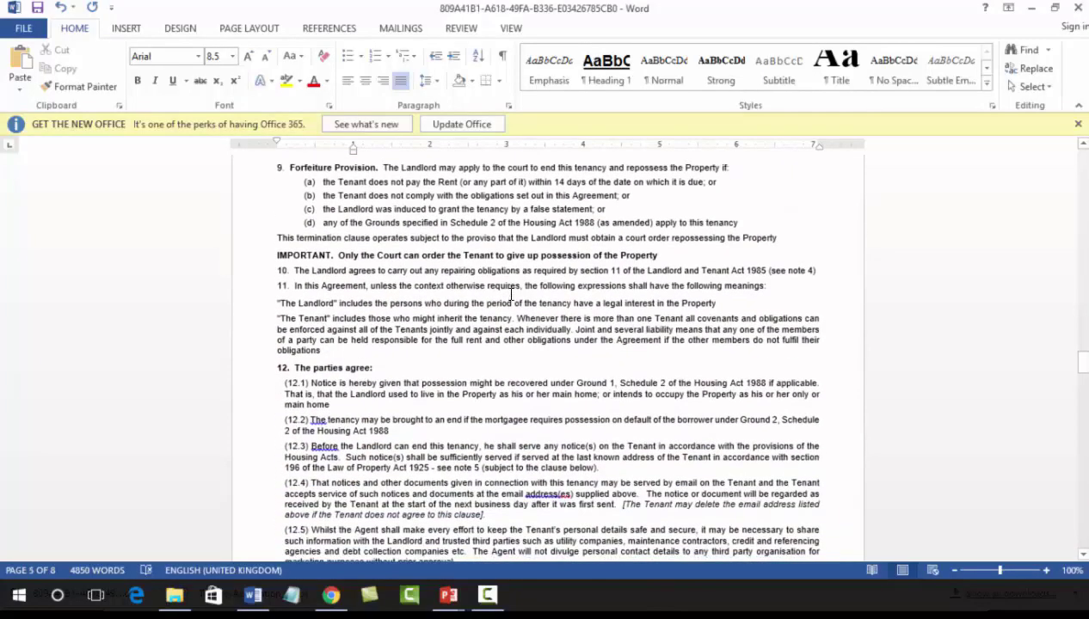
pyautogui.scroll(-1, 511, 295)
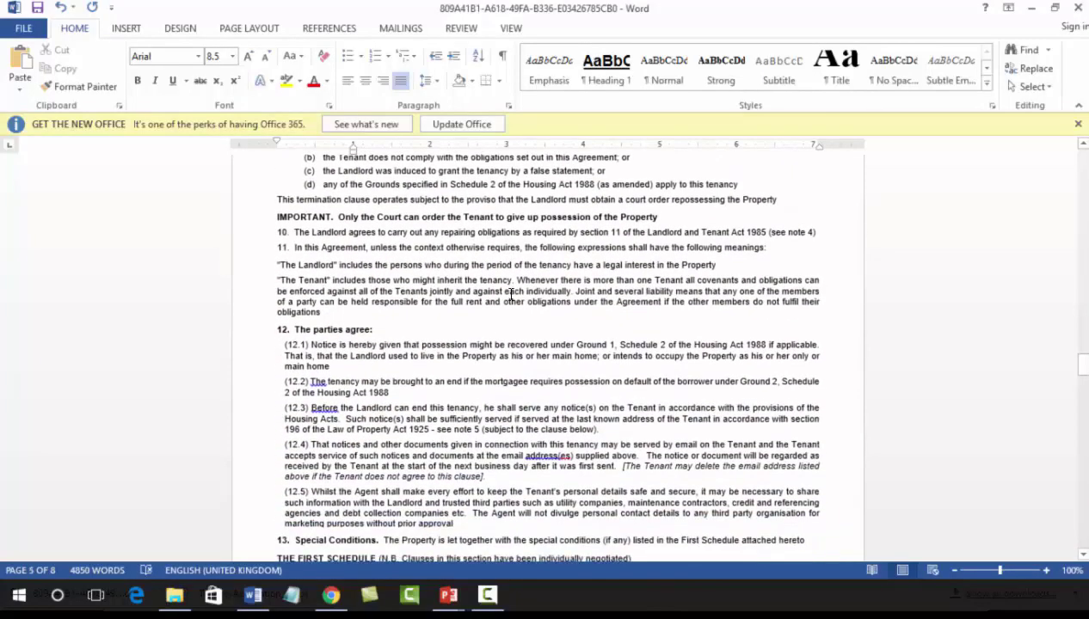
pyautogui.scroll(20, 511, 295)
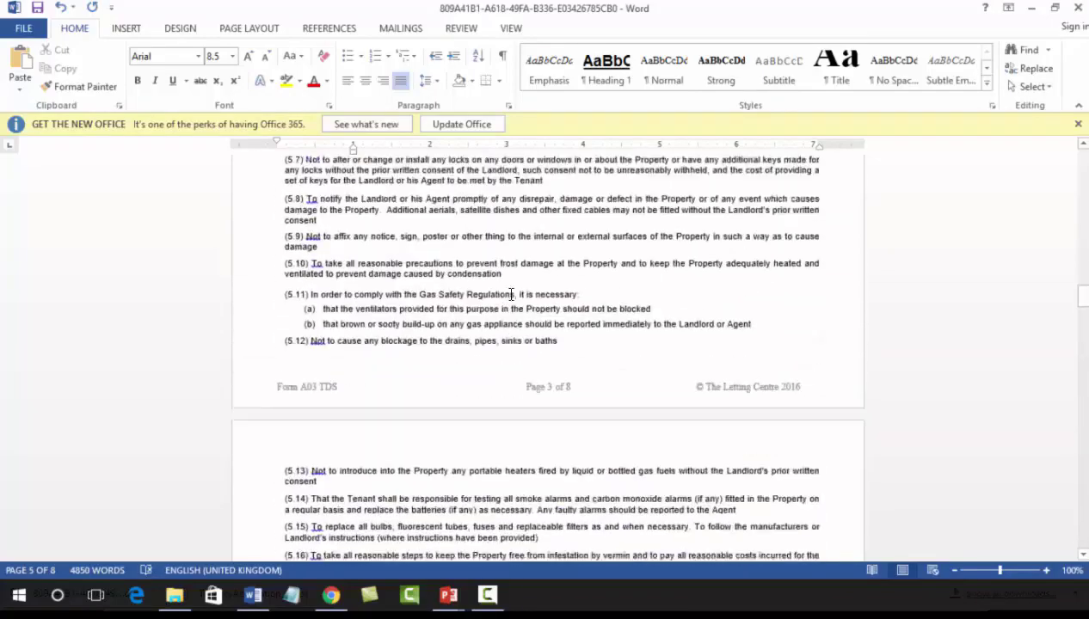
pyautogui.scroll(15, 511, 295)
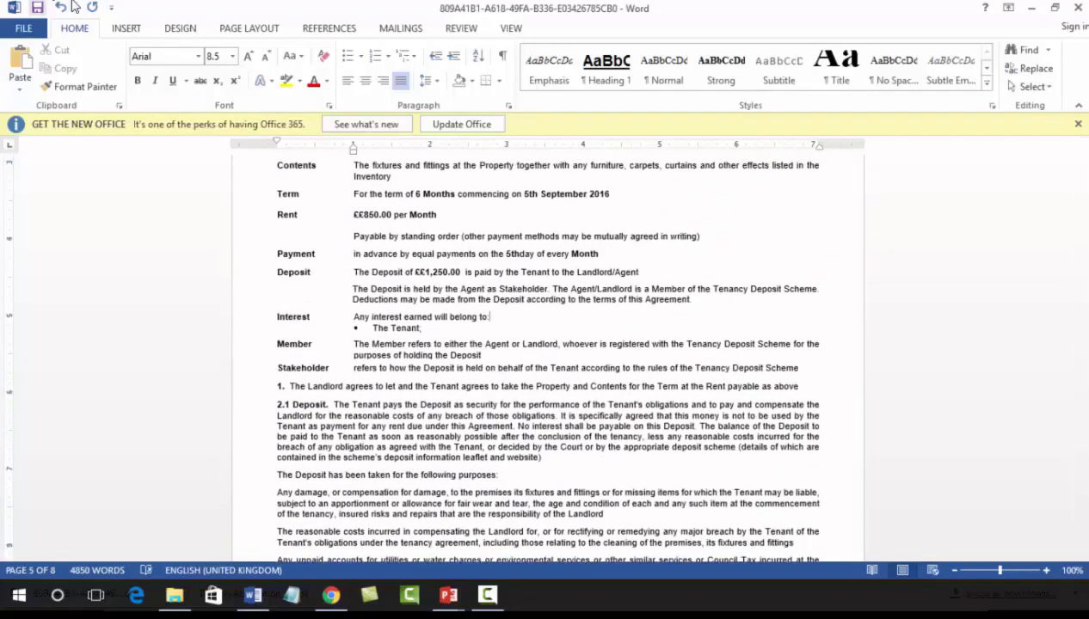
# Step: Save the edited agreement to the Desktop as a Word document named AST for 10SB
pyautogui.click(24, 29)
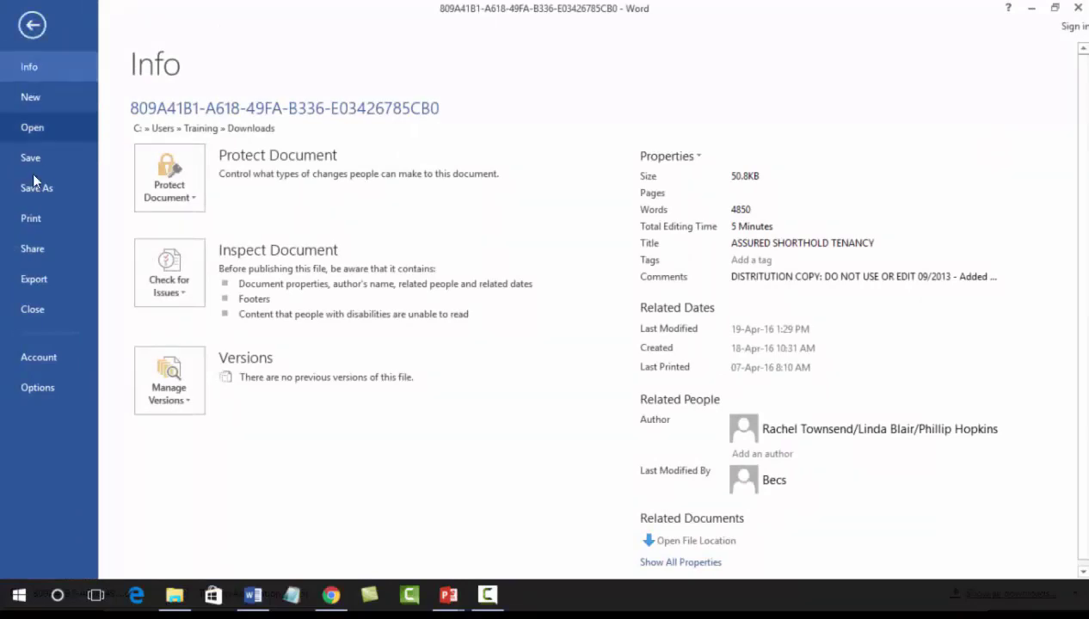
pyautogui.click(33, 191)
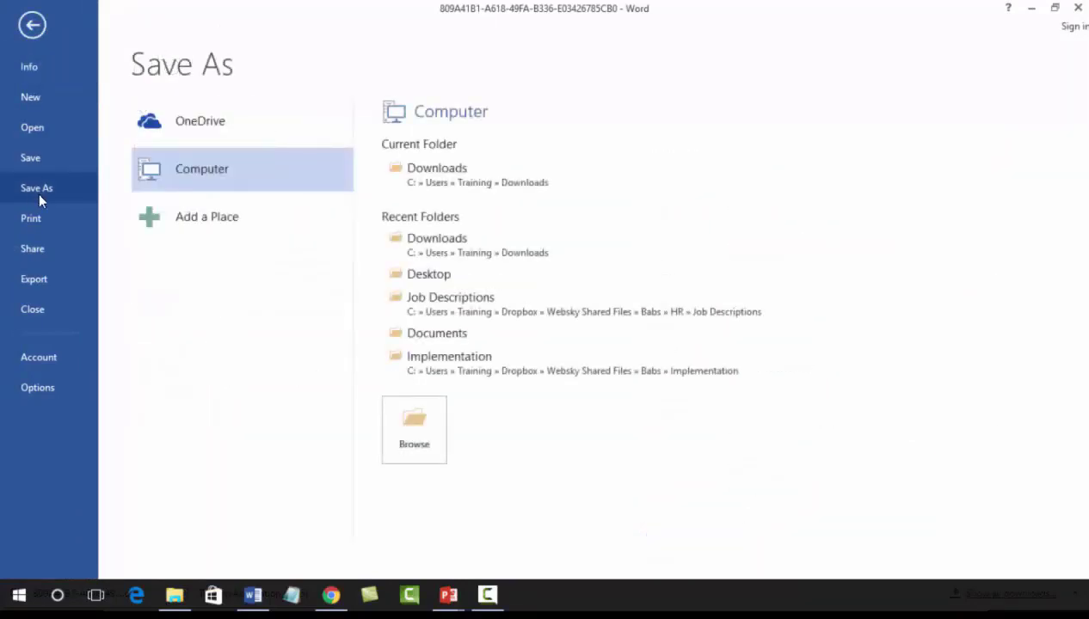
pyautogui.click(425, 275)
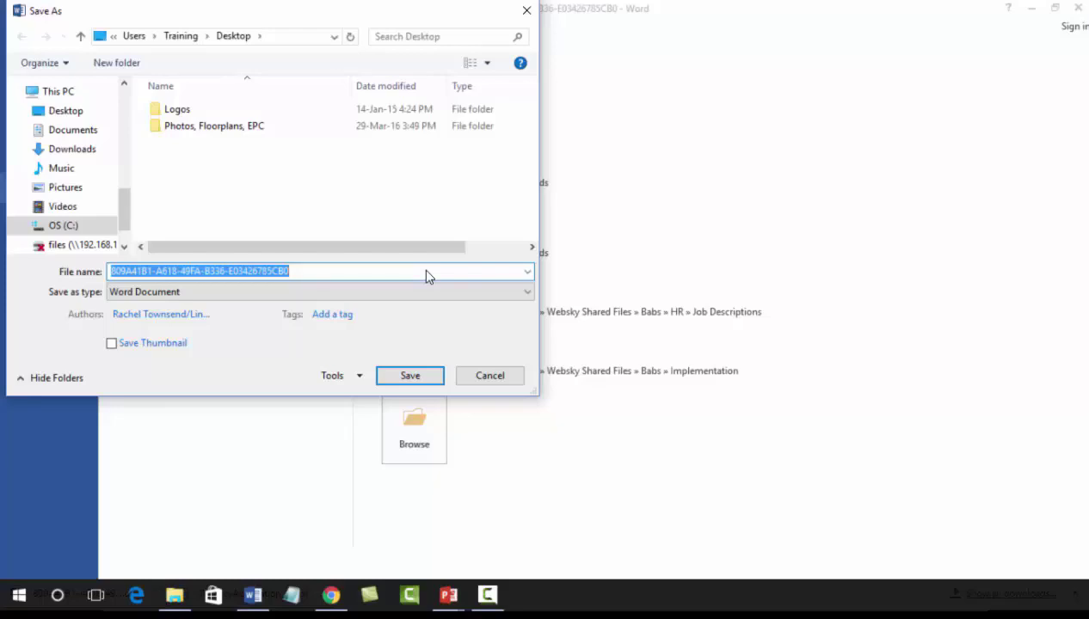
pyautogui.write('AST for 10SB')
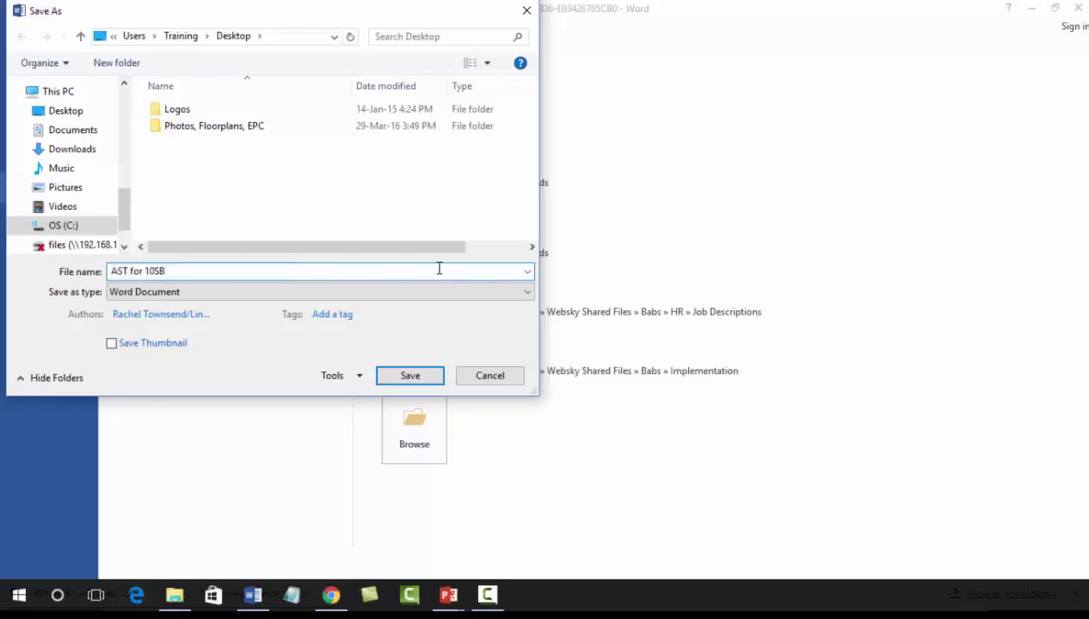
pyautogui.click(409, 378)
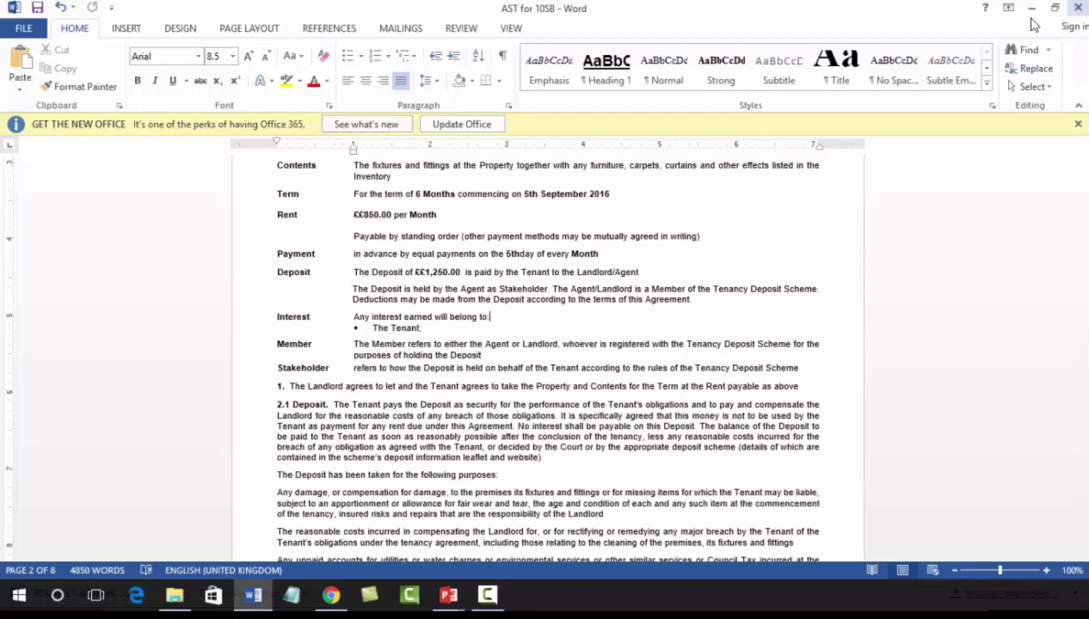
# Step: Close the saved agreement in Word and return to the Upload Finished Document dialog in Expert Agent
pyautogui.click(21, 30)
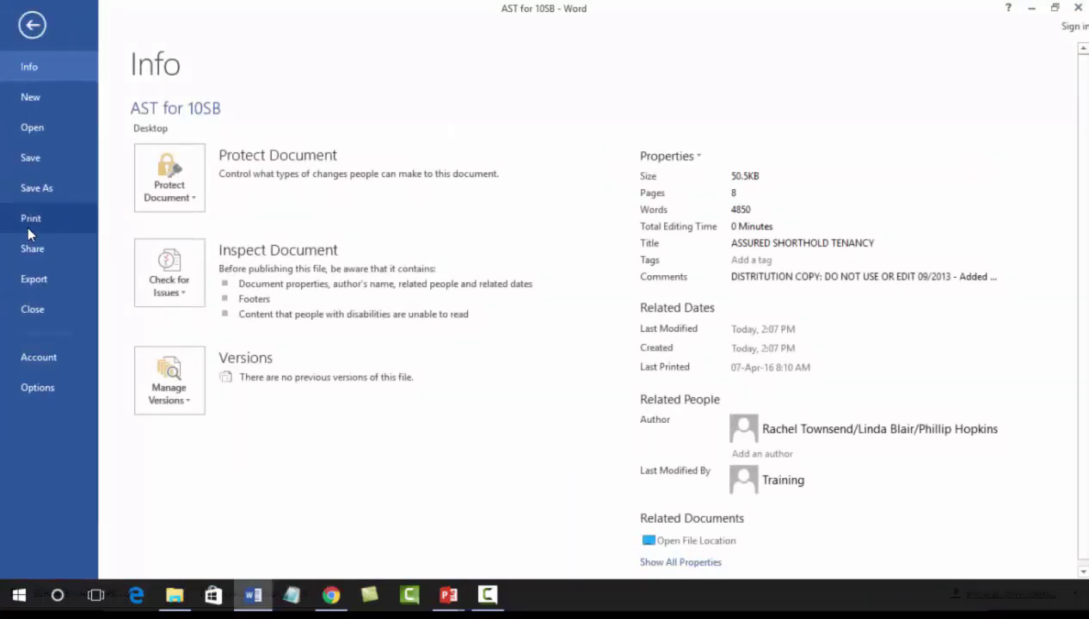
pyautogui.click(32, 25)
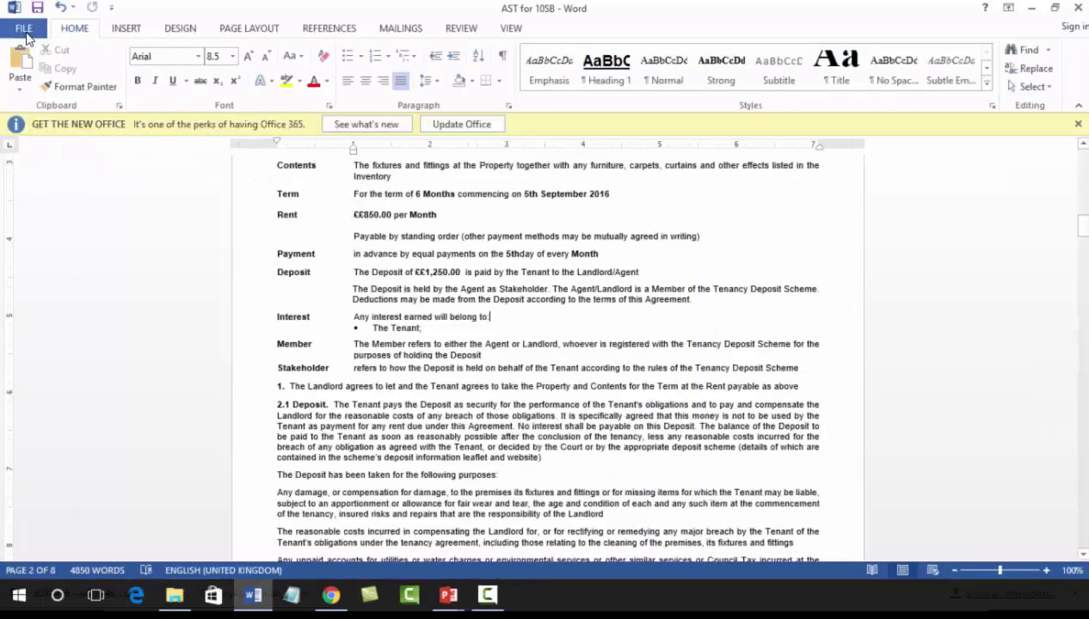
pyautogui.click(1080, 8)
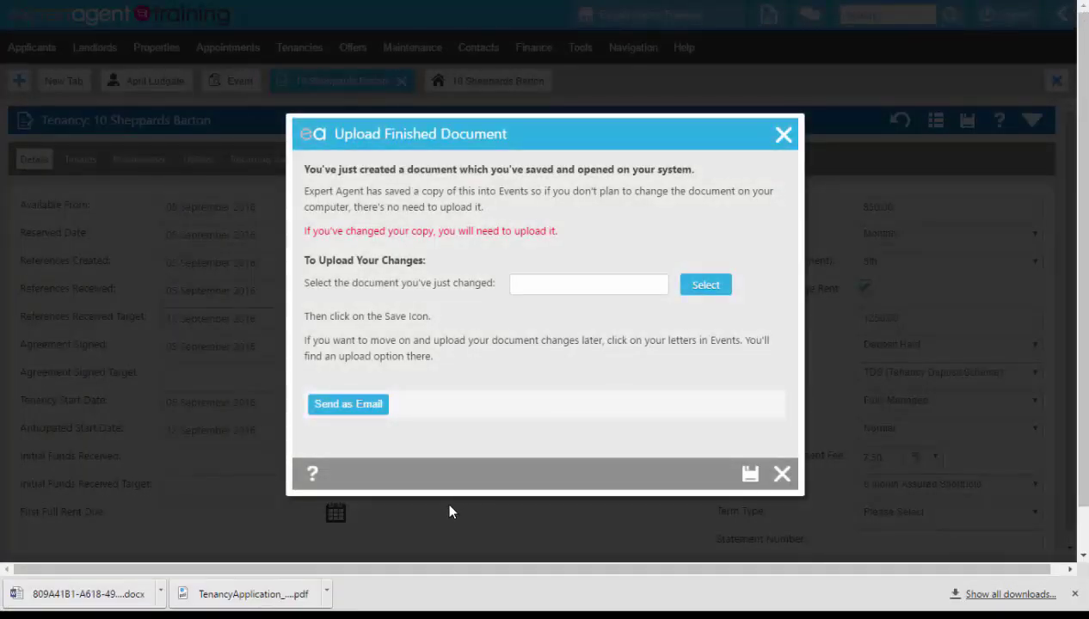
# Step: Choose AST for 10SB from the Desktop as the changed document to upload
pyautogui.click(705, 285)
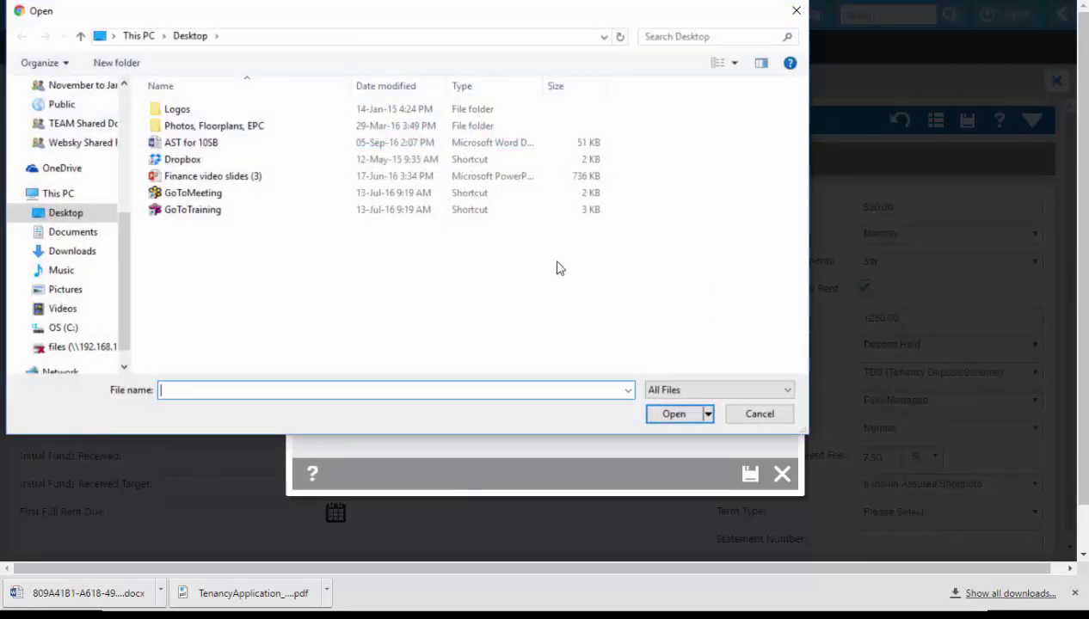
pyautogui.click(245, 149)
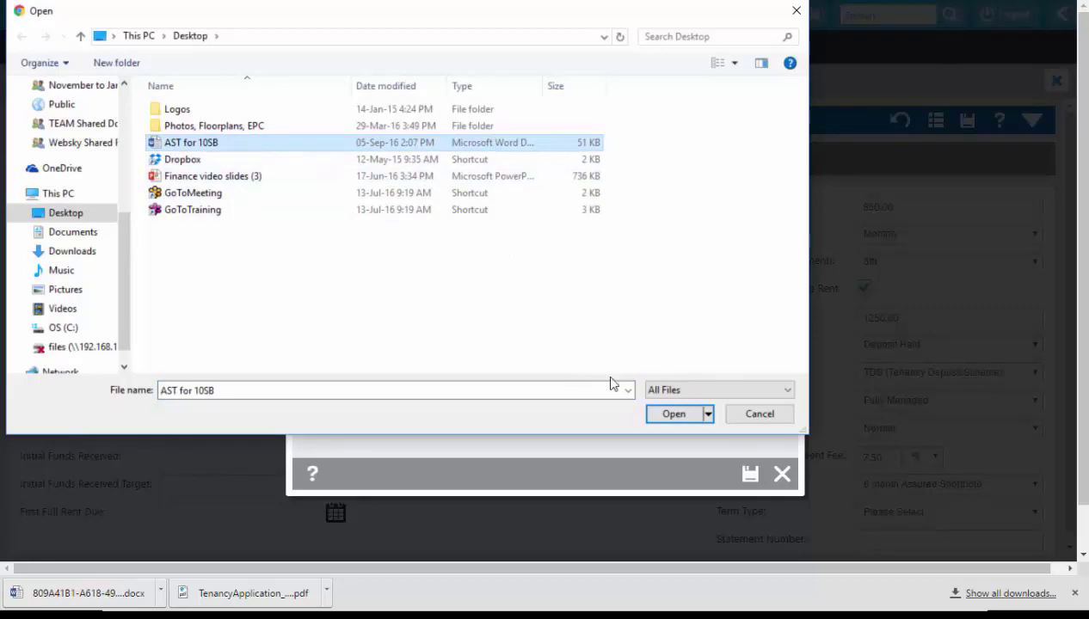
pyautogui.click(689, 416)
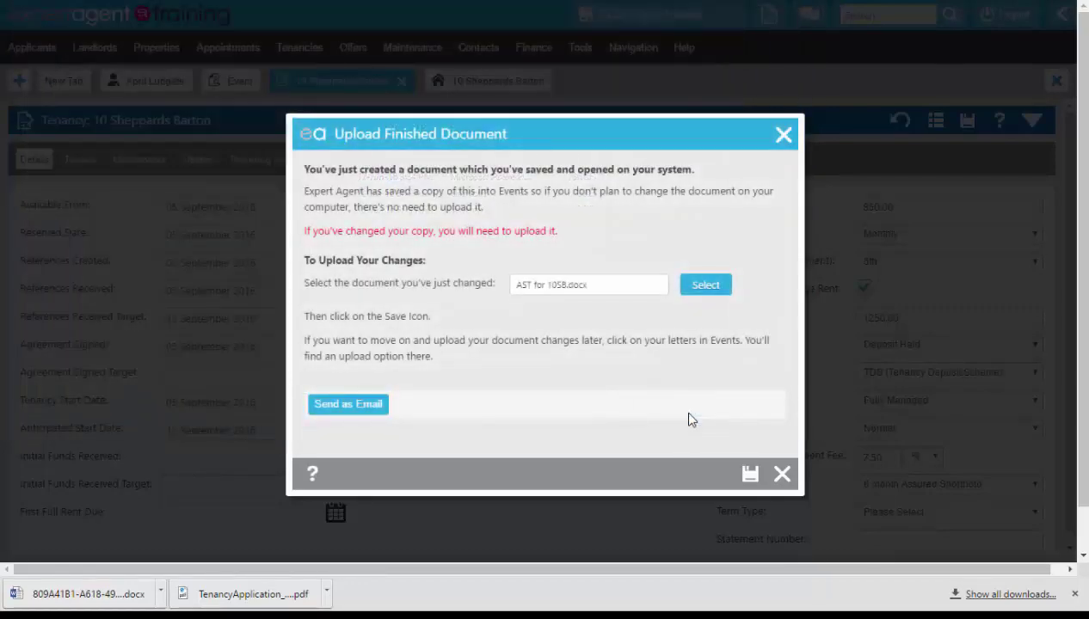
# Step: Prepare the agreement as an email and rename its WordLink attachment AST for 10SB.pdf
pyautogui.click(348, 404)
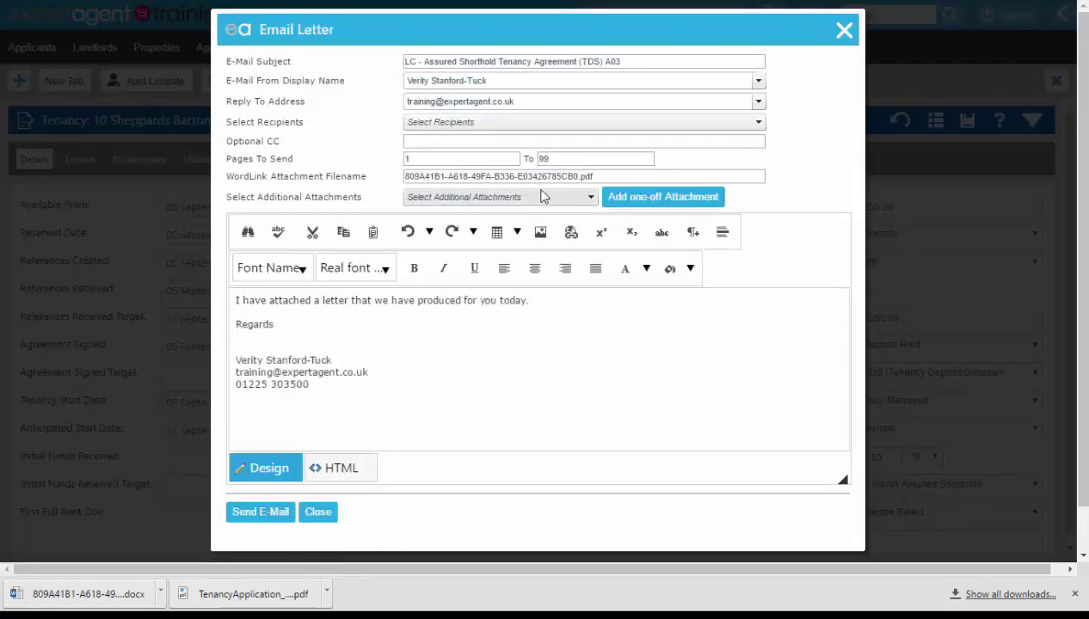
pyautogui.moveTo(596, 176); pyautogui.dragTo(582, 176)
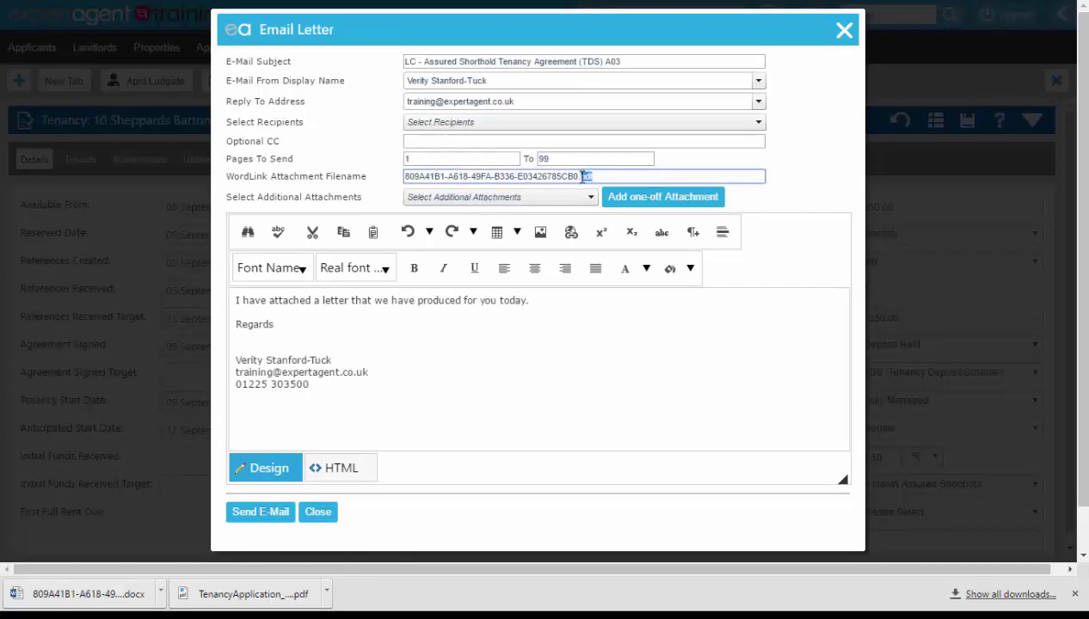
pyautogui.click(539, 186)
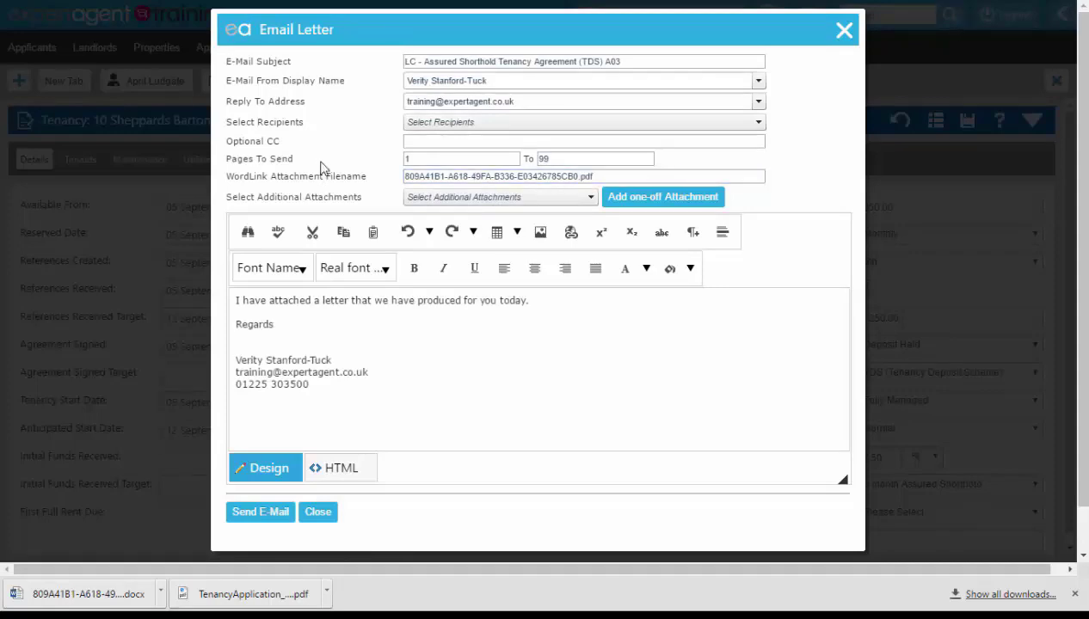
pyautogui.click(574, 176)
pyautogui.moveTo(573, 176); pyautogui.dragTo(394, 195)
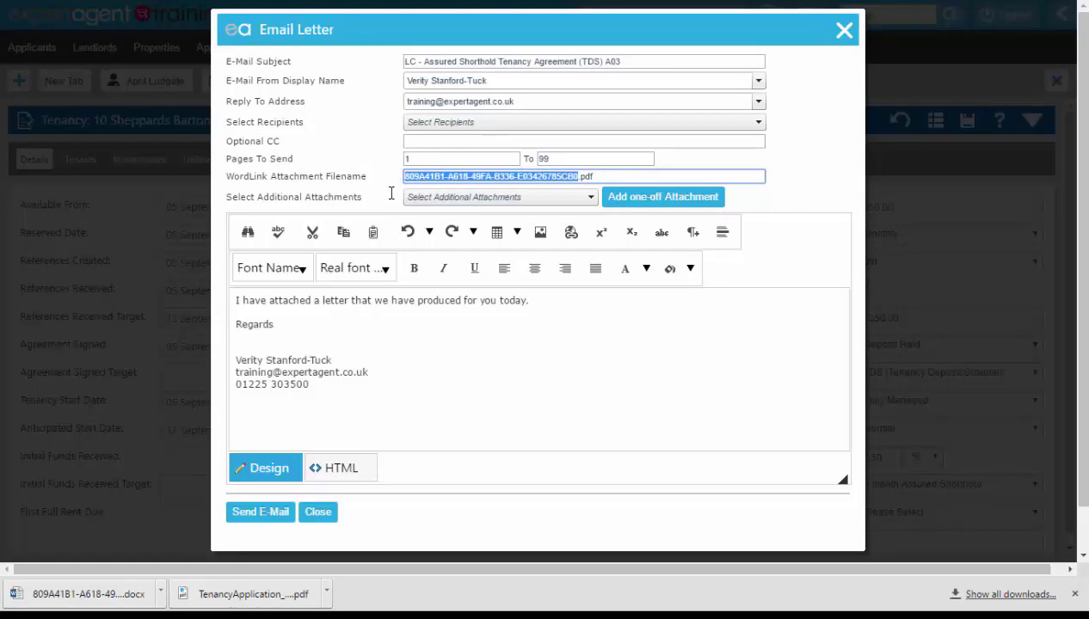
pyautogui.press('BackSpace')
pyautogui.write('AST for ')
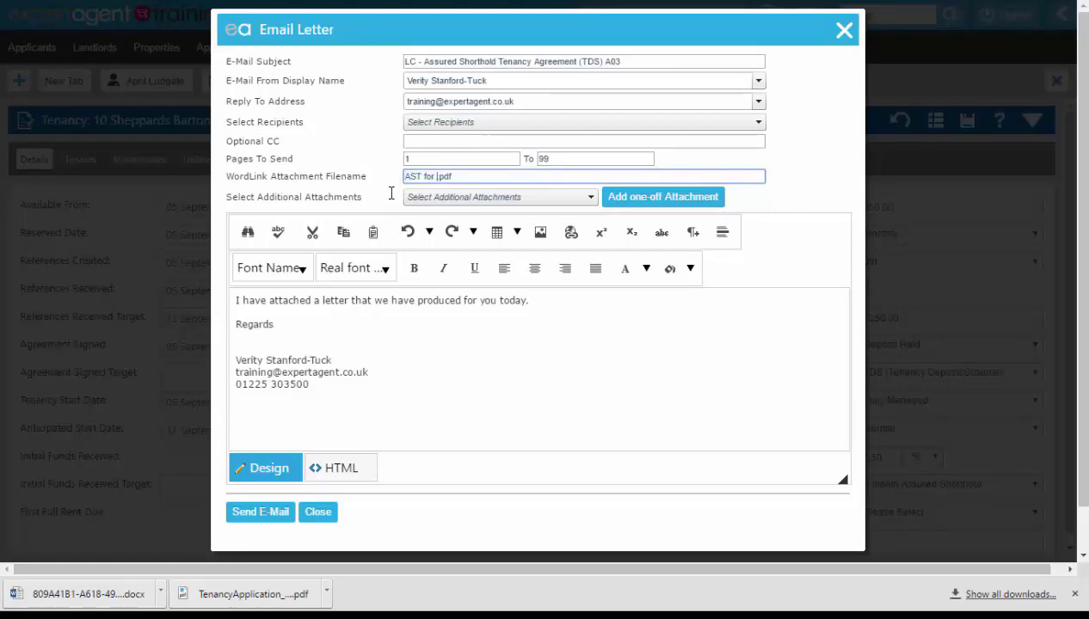
pyautogui.write('10SB')
# Step: Set the email subject to "AST to be signed" and select the tenant as a recipient
pyautogui.moveTo(649, 62); pyautogui.dragTo(348, 63)
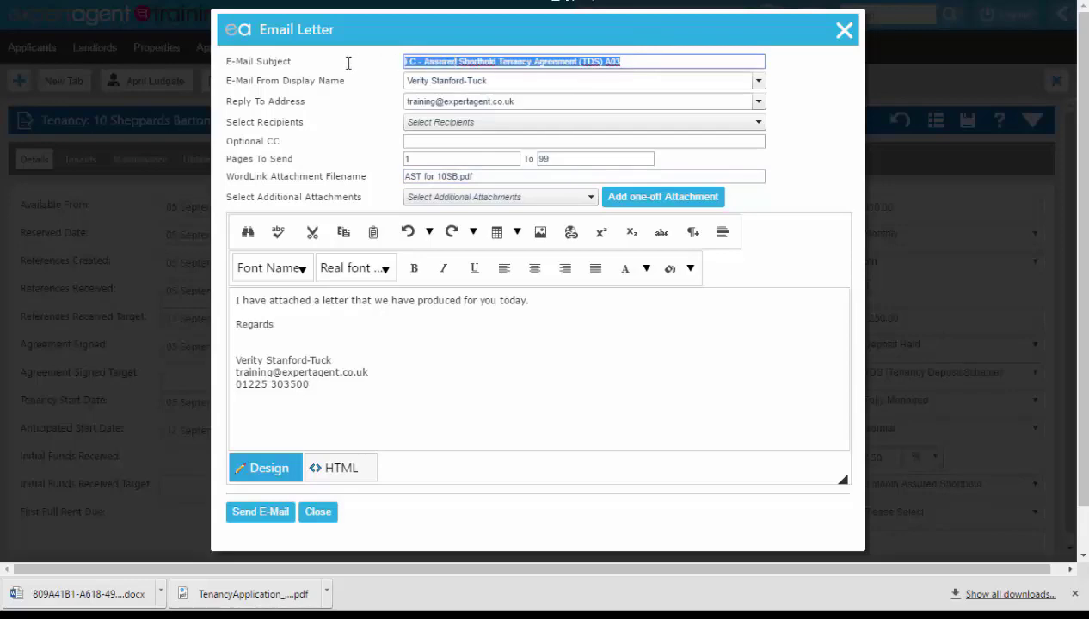
pyautogui.write('AST to be s')
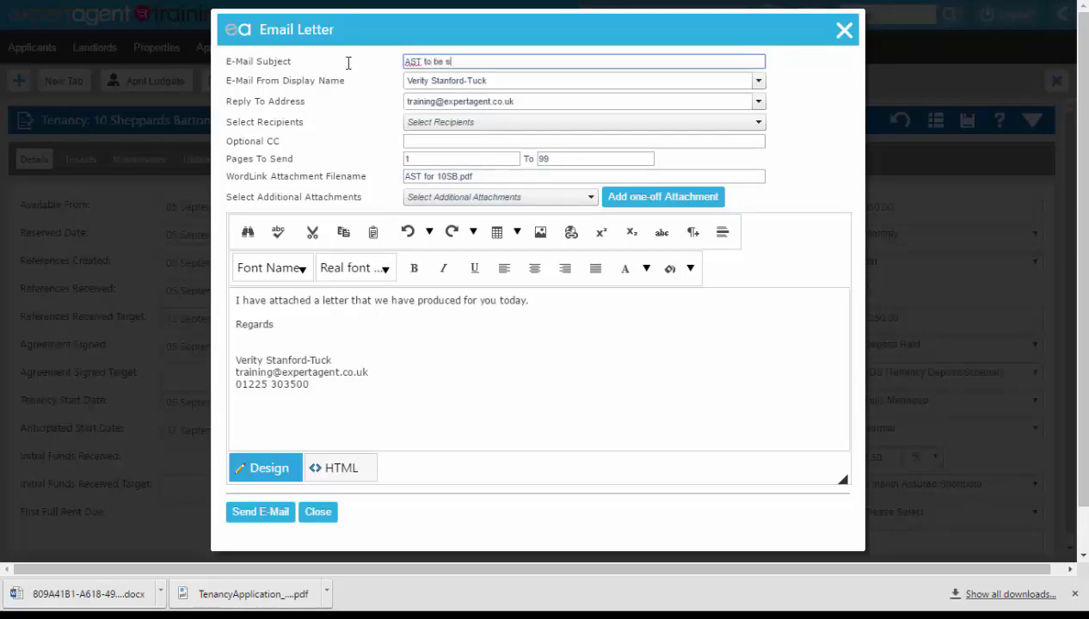
pyautogui.press('BackSpace')
pyautogui.press('BackSpace')
pyautogui.click(425, 123)
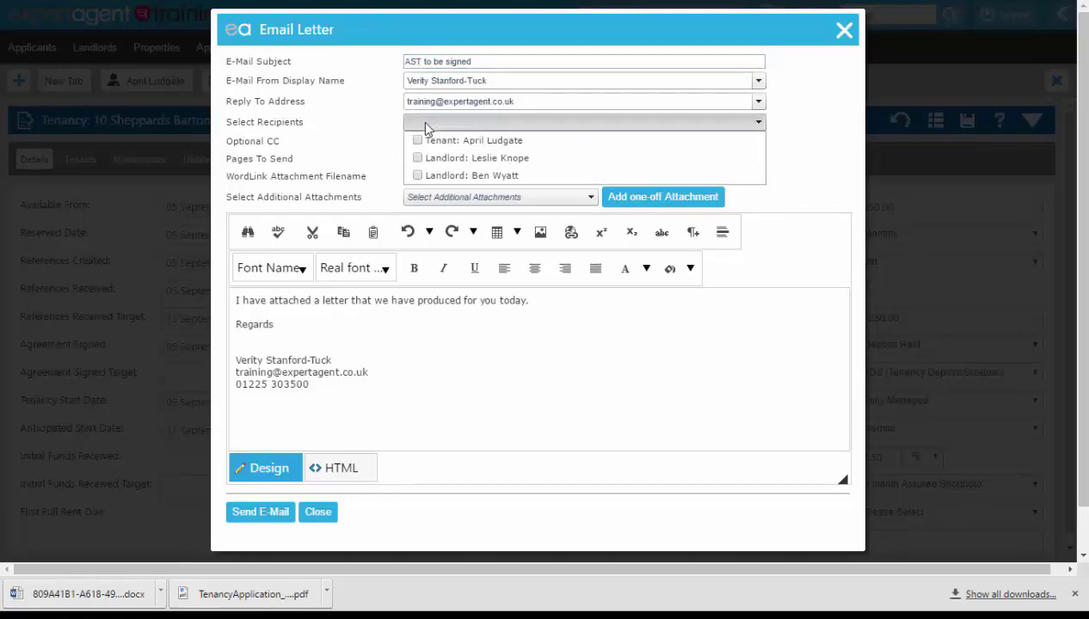
pyautogui.click(418, 141)
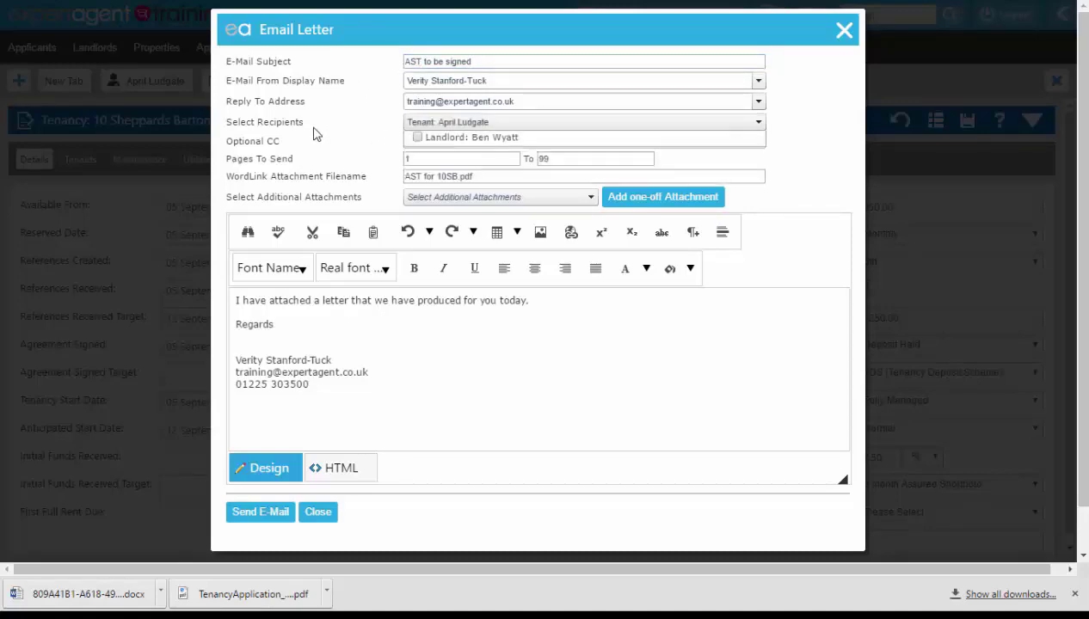
# Step: Send the agreement email to the tenant, close the email form and open the tenancy's event history
pyautogui.scroll(-1, 311, 133)
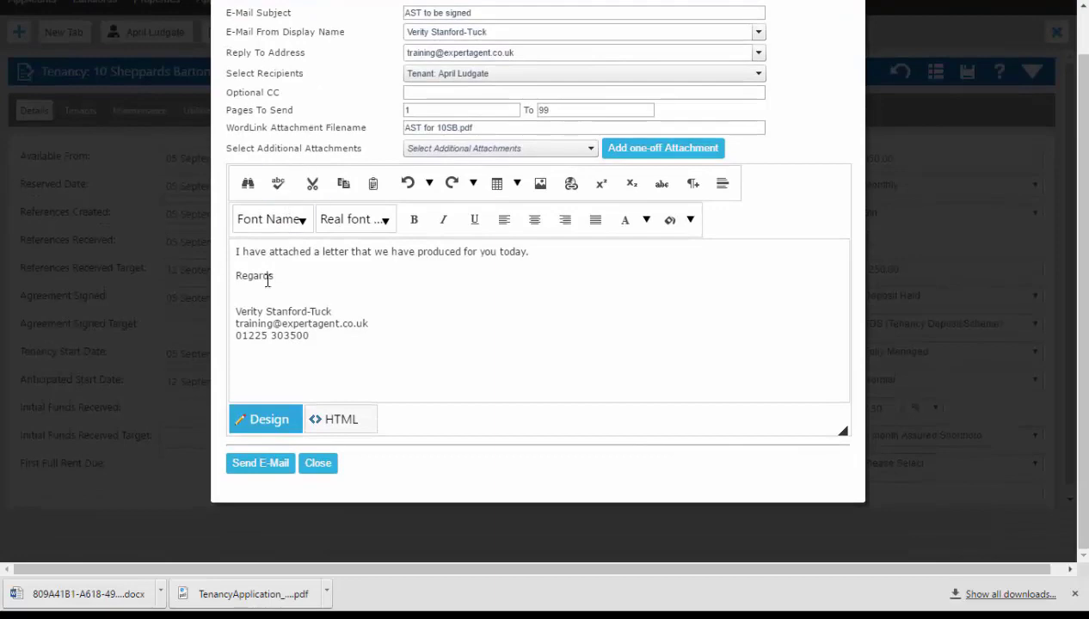
pyautogui.click(245, 465)
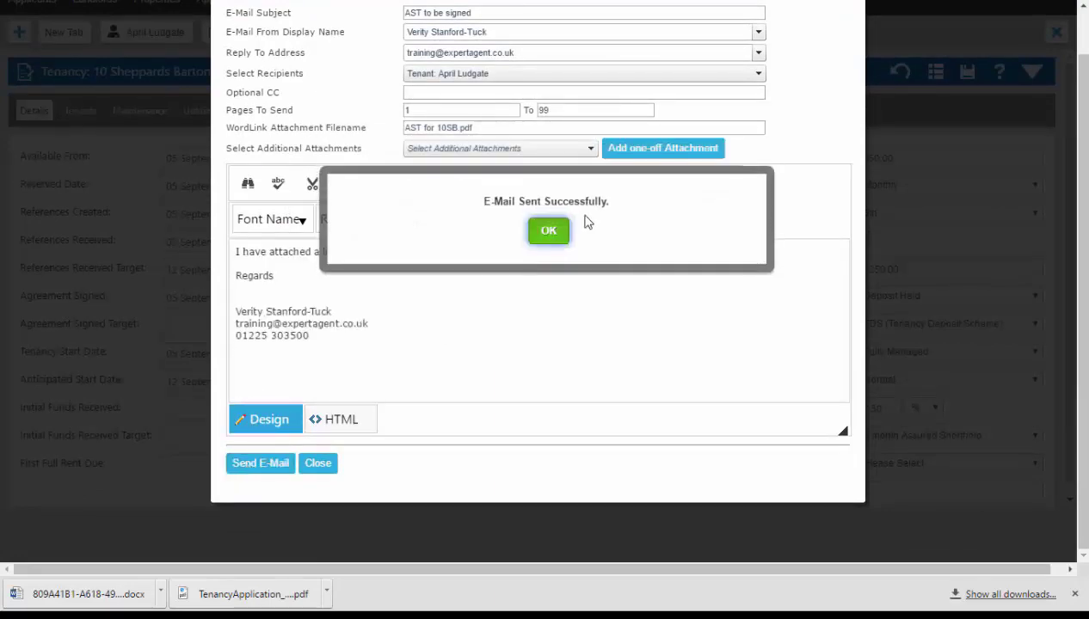
pyautogui.click(559, 232)
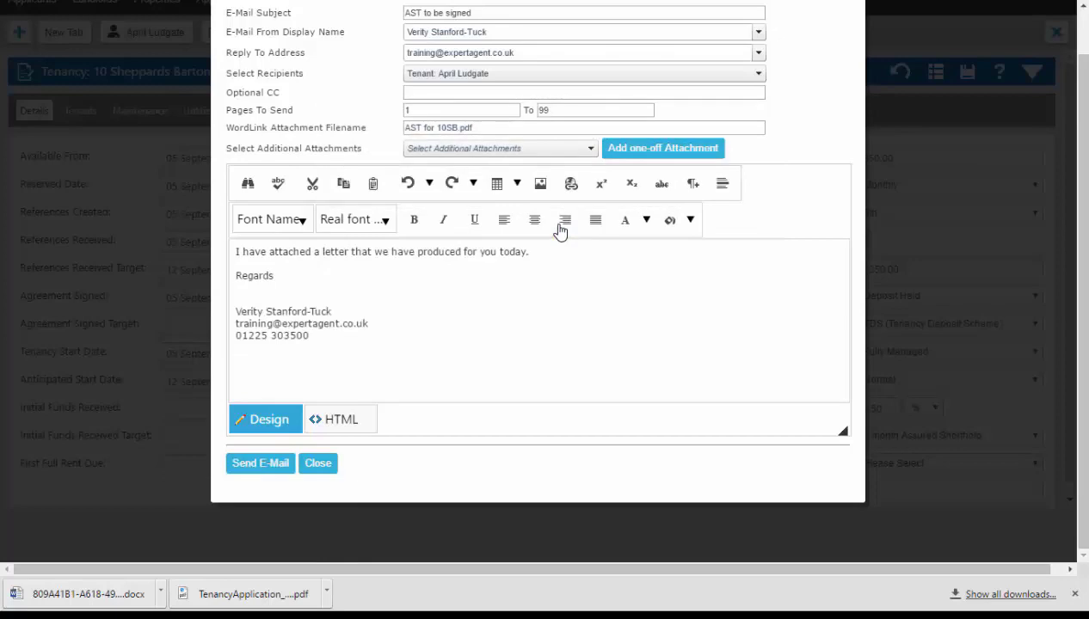
pyautogui.click(320, 469)
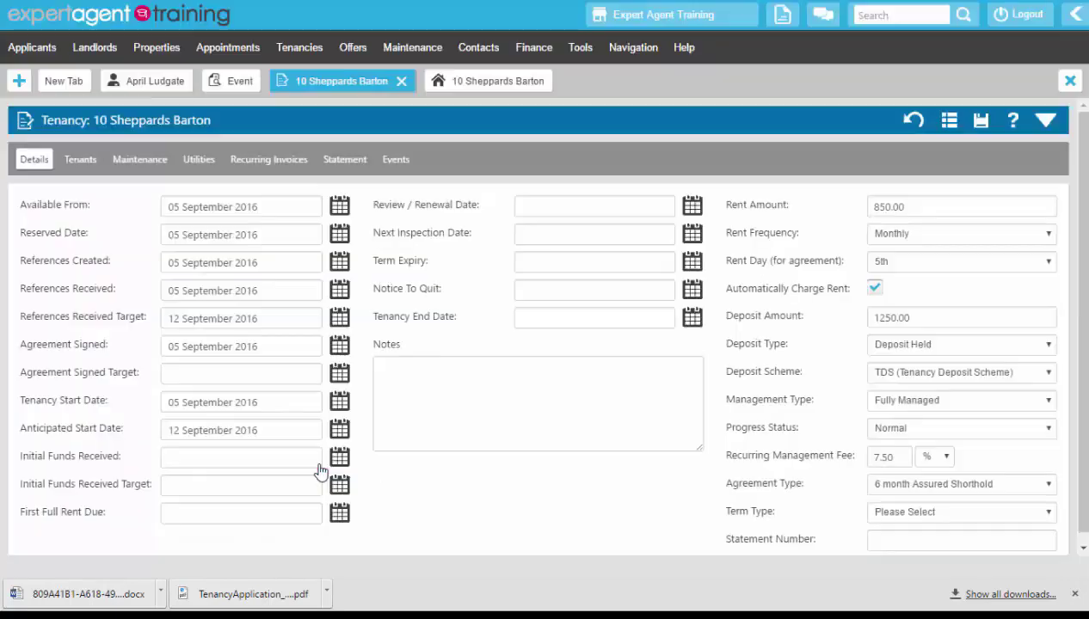
pyautogui.click(1074, 594)
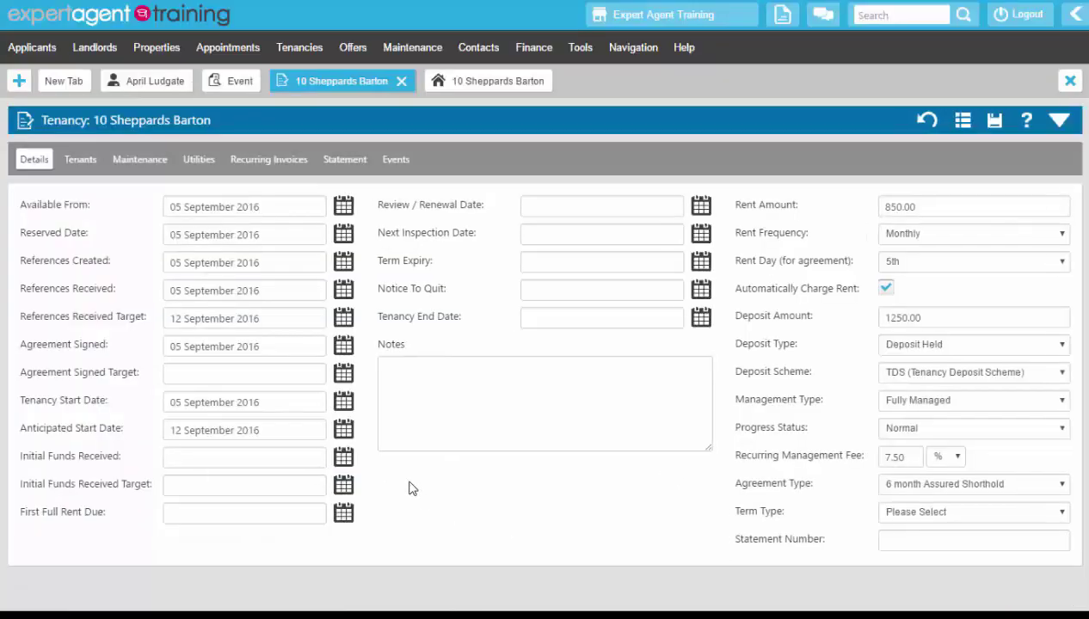
pyautogui.click(397, 162)
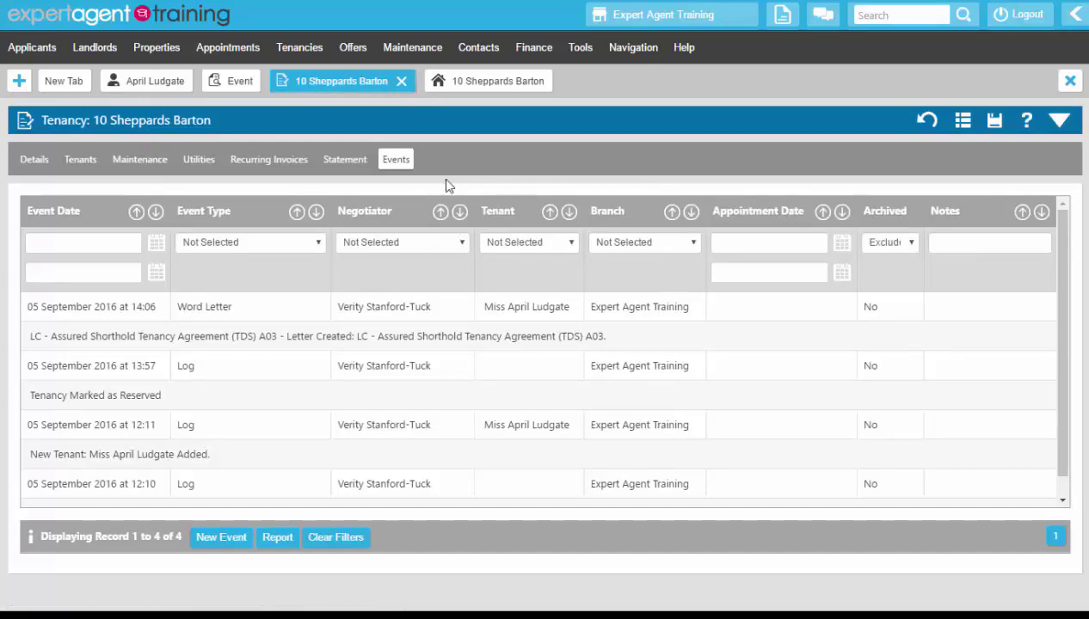
pyautogui.rightClick(433, 151)
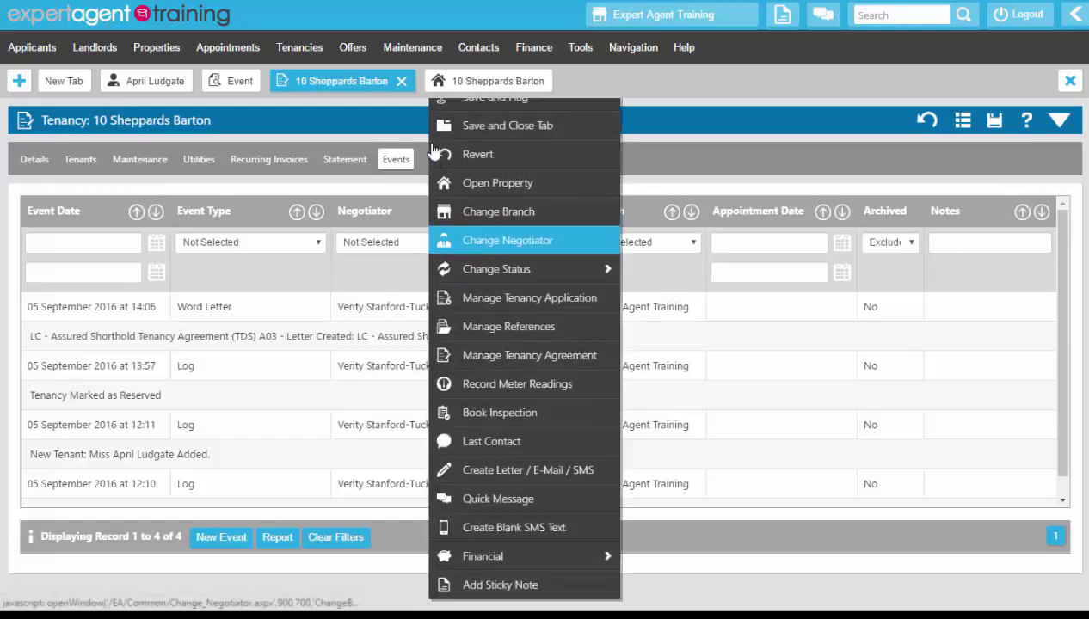
pyautogui.click(468, 386)
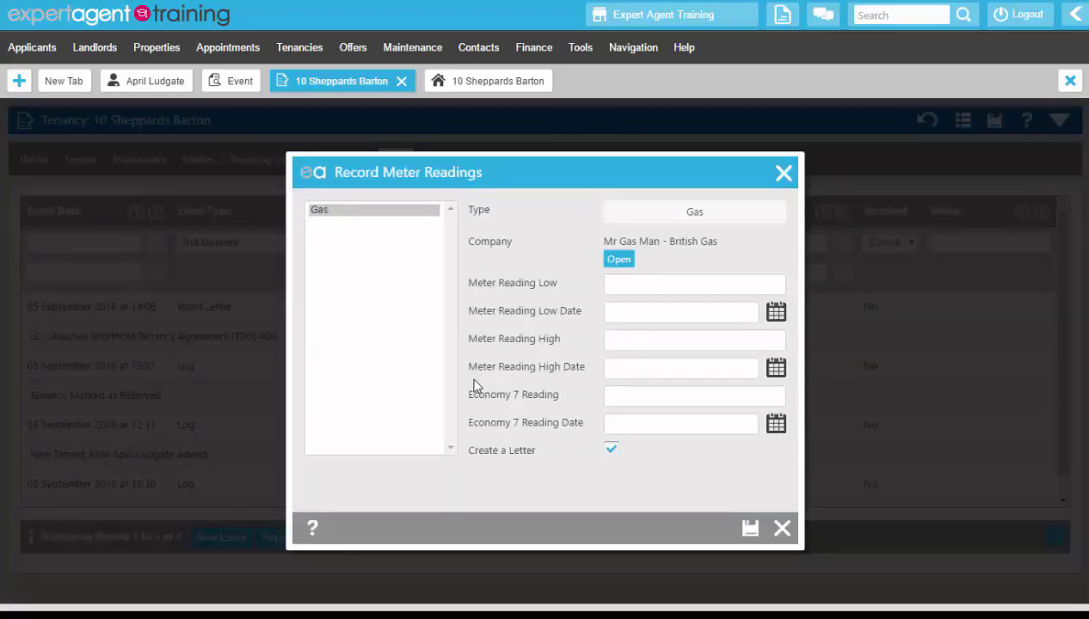
pyautogui.click(332, 215)
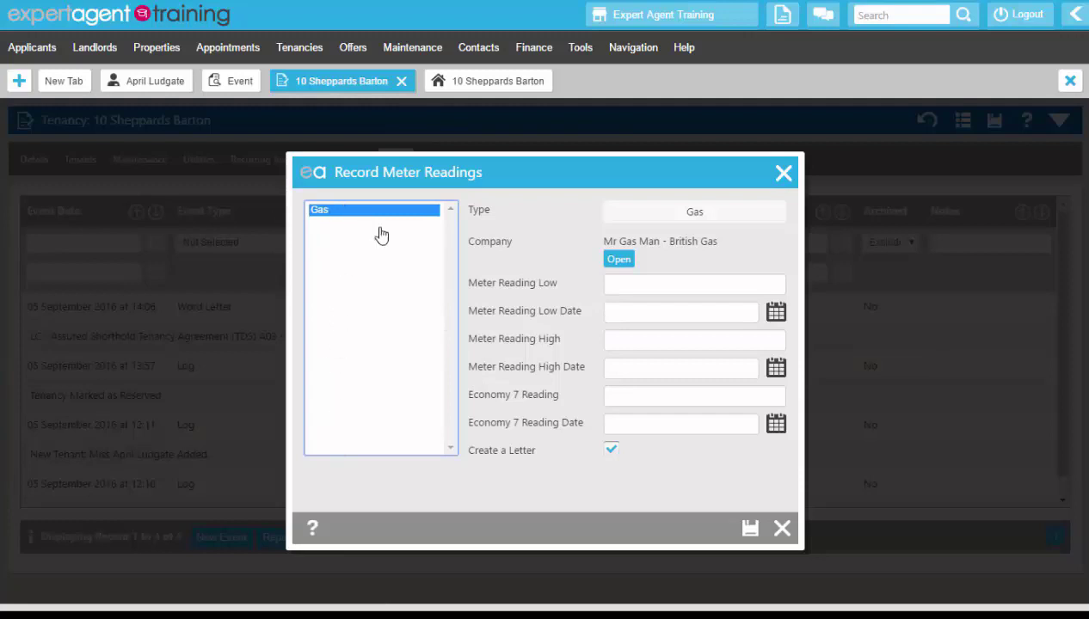
pyautogui.click(638, 292)
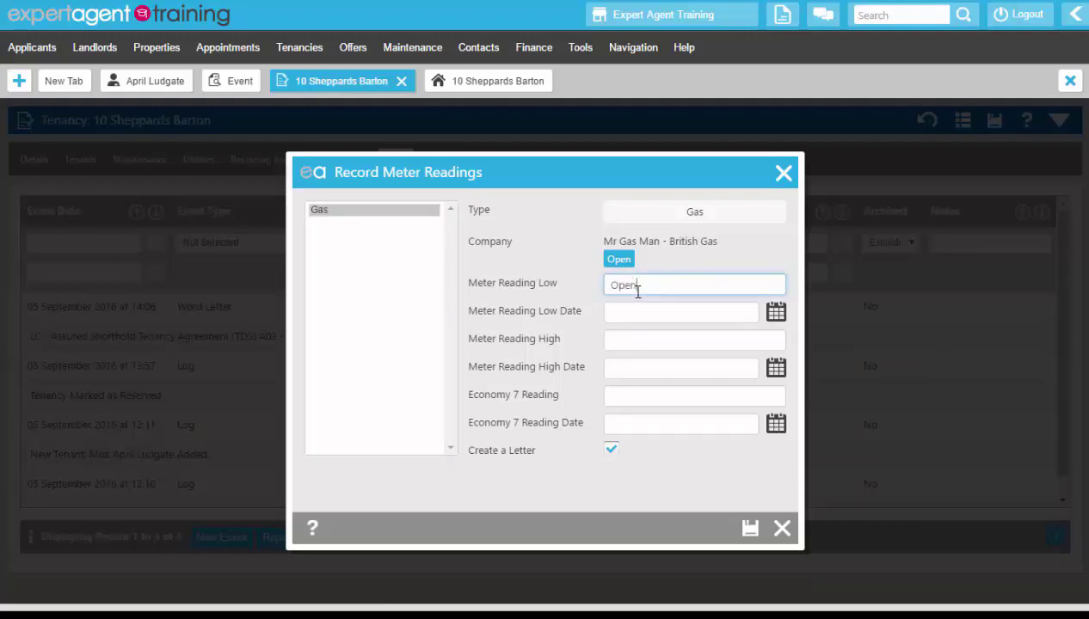
# Step: Date the gas low reading 05 September 2016, turn off letter creation and save the meter readings
pyautogui.click(774, 315)
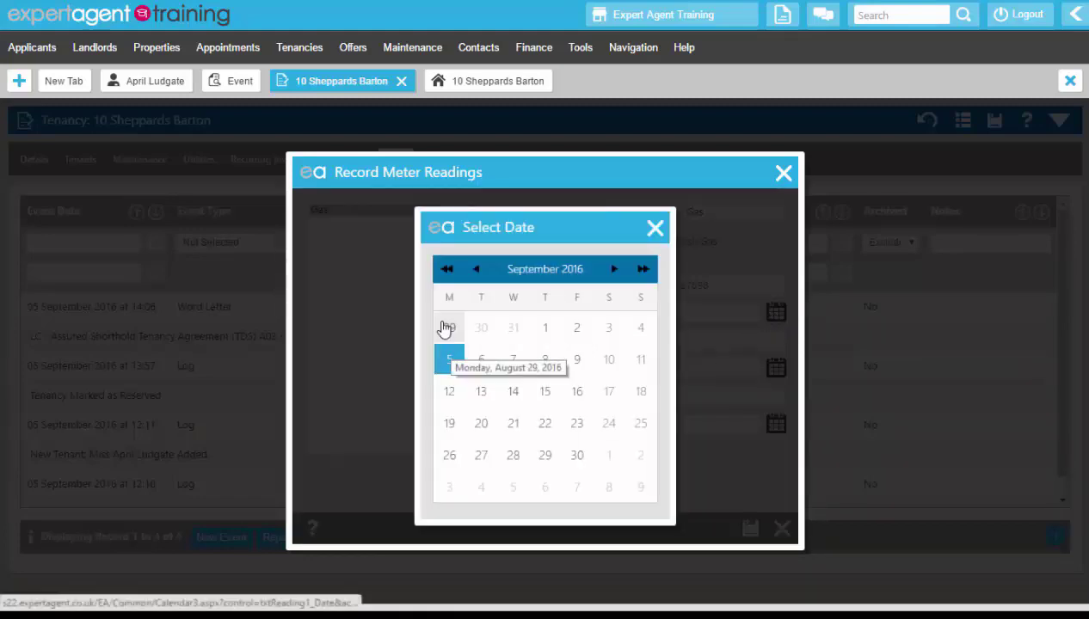
pyautogui.click(449, 360)
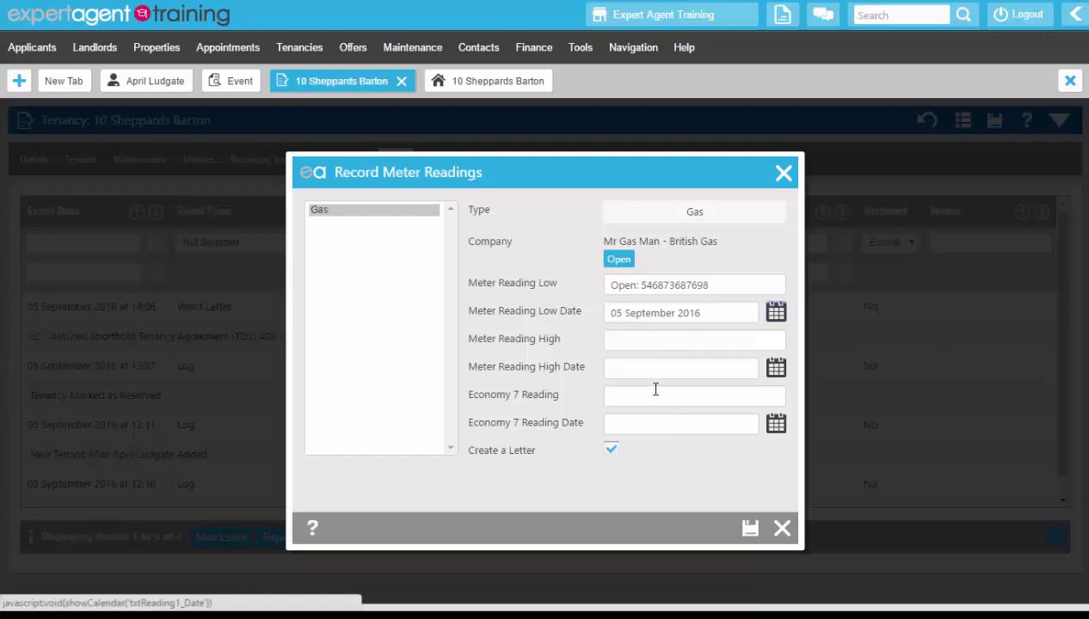
pyautogui.click(611, 449)
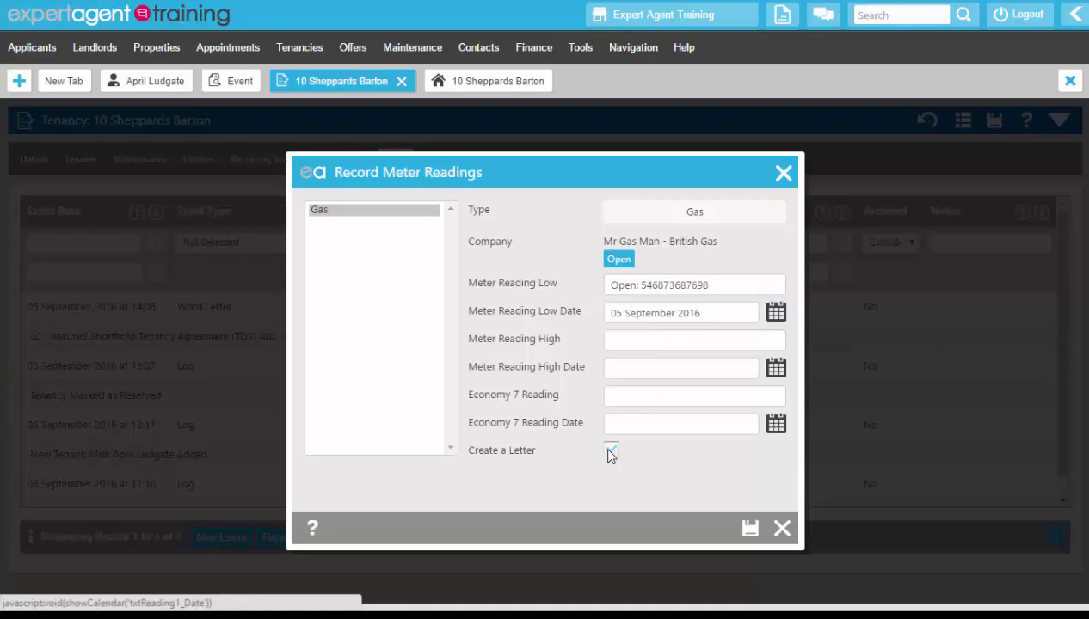
pyautogui.click(748, 532)
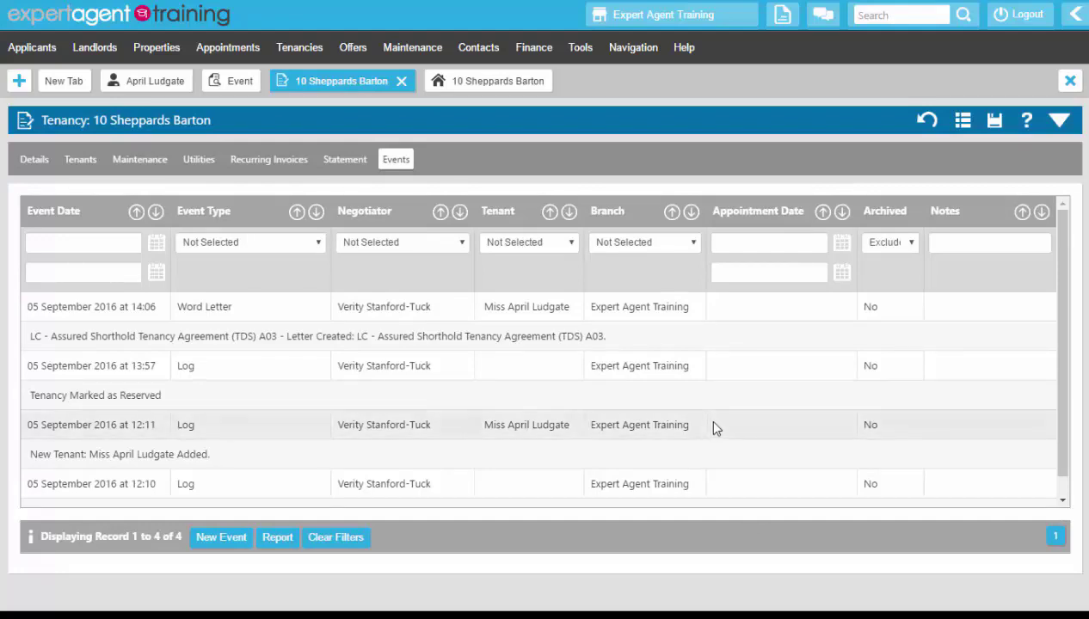
# Step: Start marking the tenancy as Let and set the inspection date to 17 September 2016
pyautogui.rightClick(466, 163)
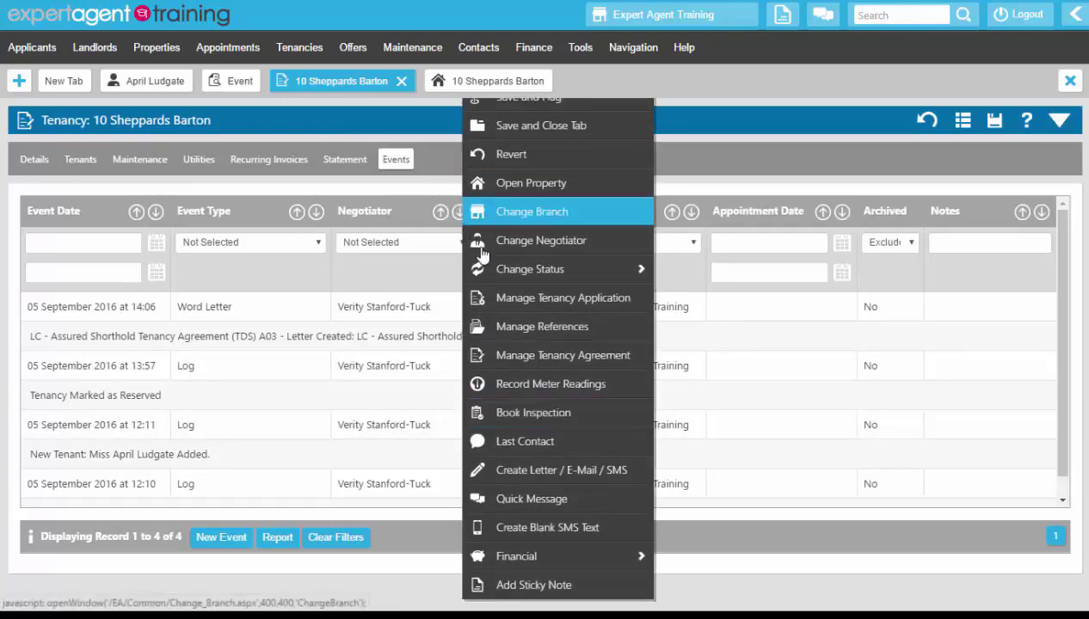
pyautogui.moveTo(529, 272)
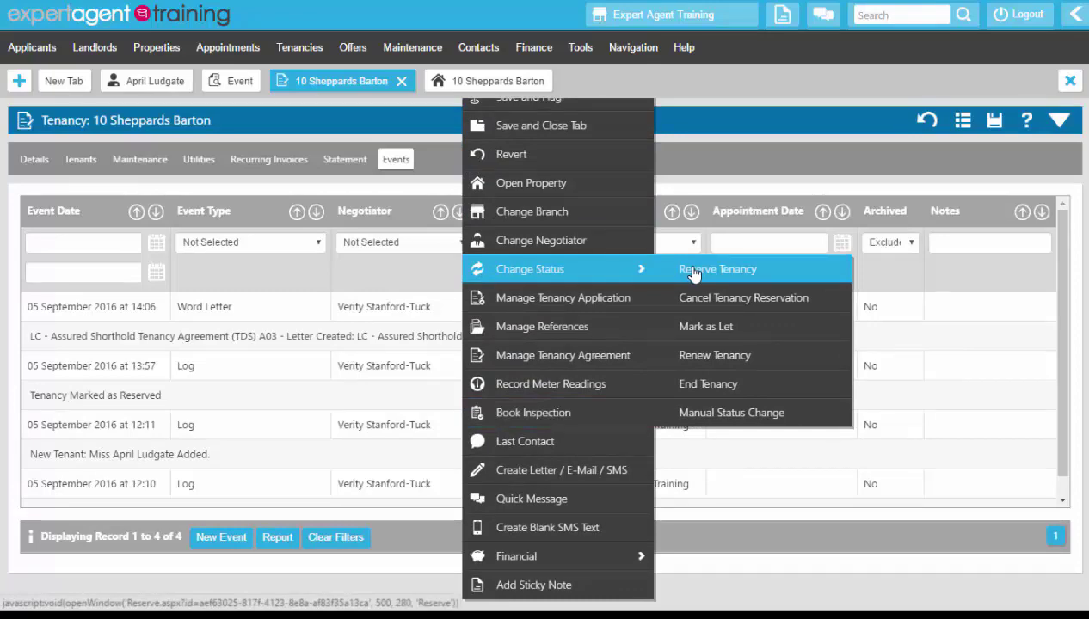
pyautogui.click(832, 341)
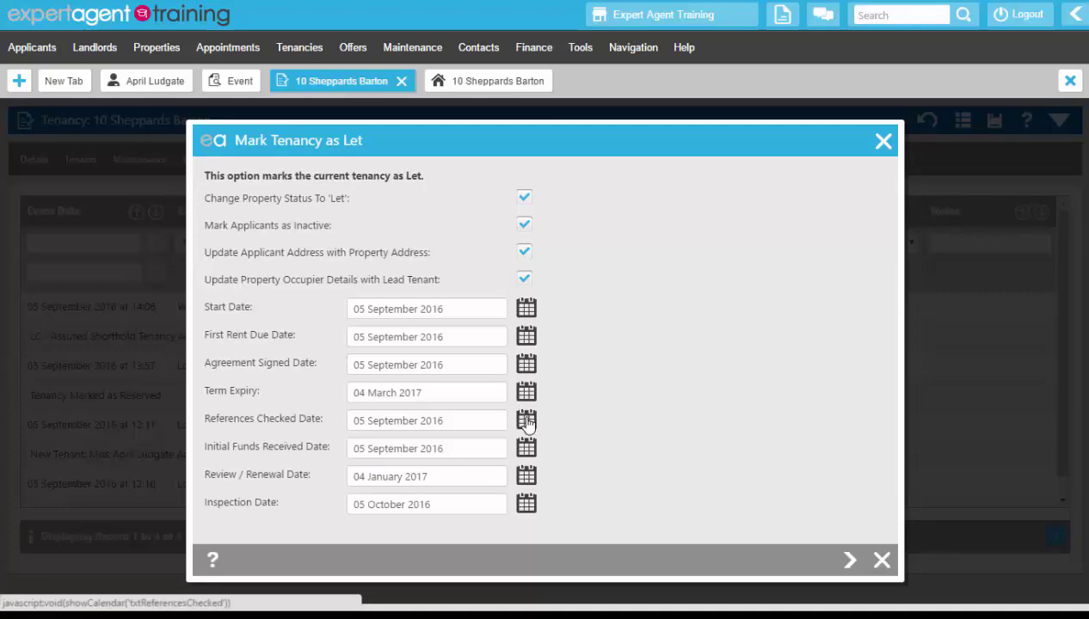
pyautogui.click(524, 505)
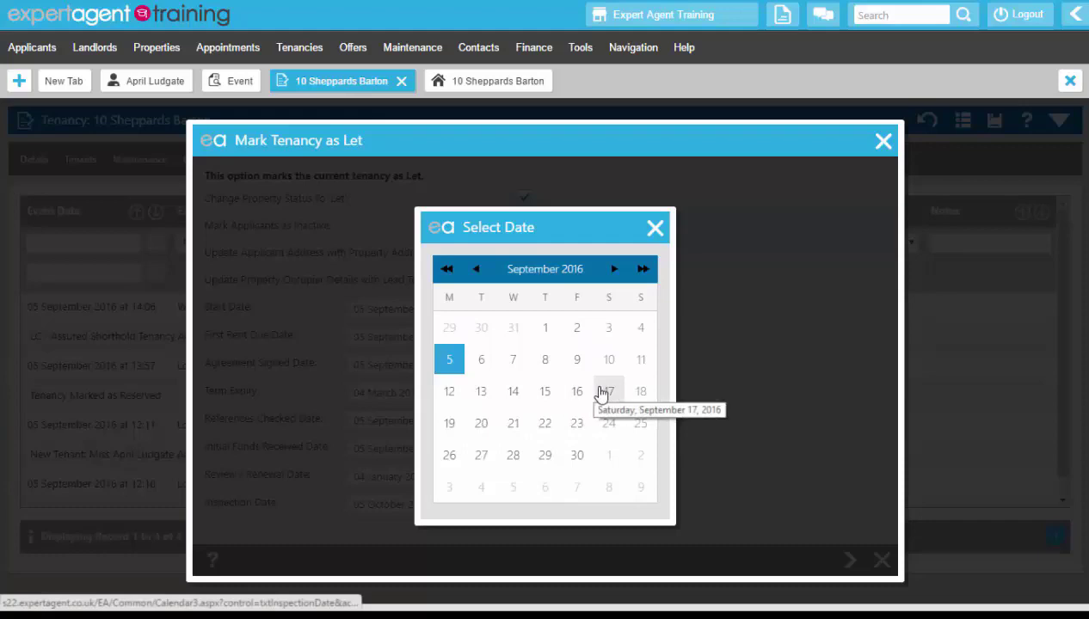
pyautogui.click(606, 392)
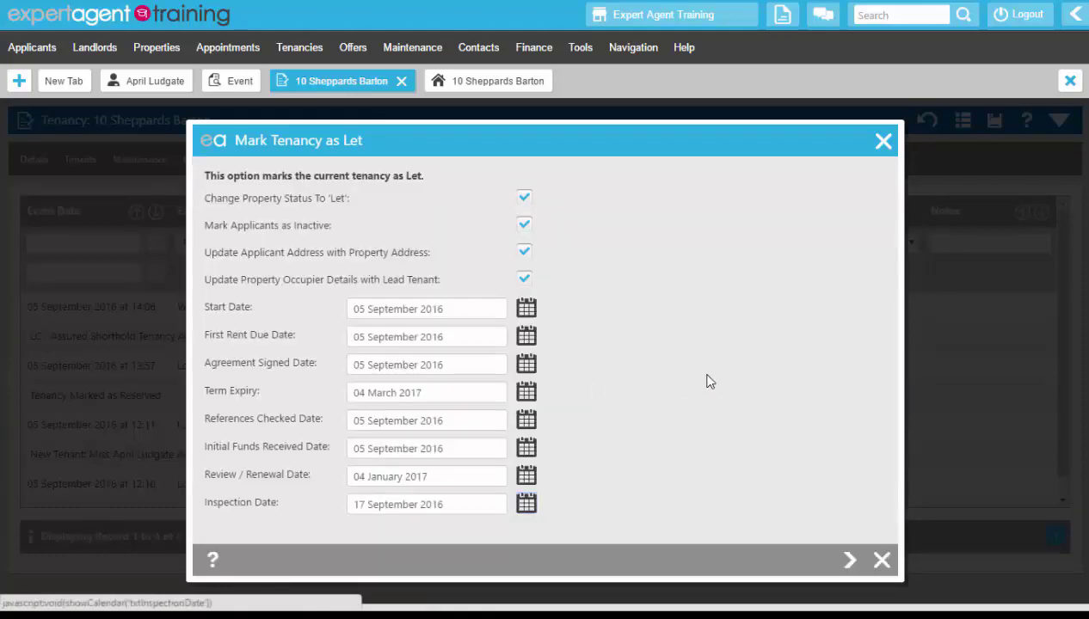
# Step: Save the Let status without charging rent or deposit and dismiss the property board change
pyautogui.click(850, 561)
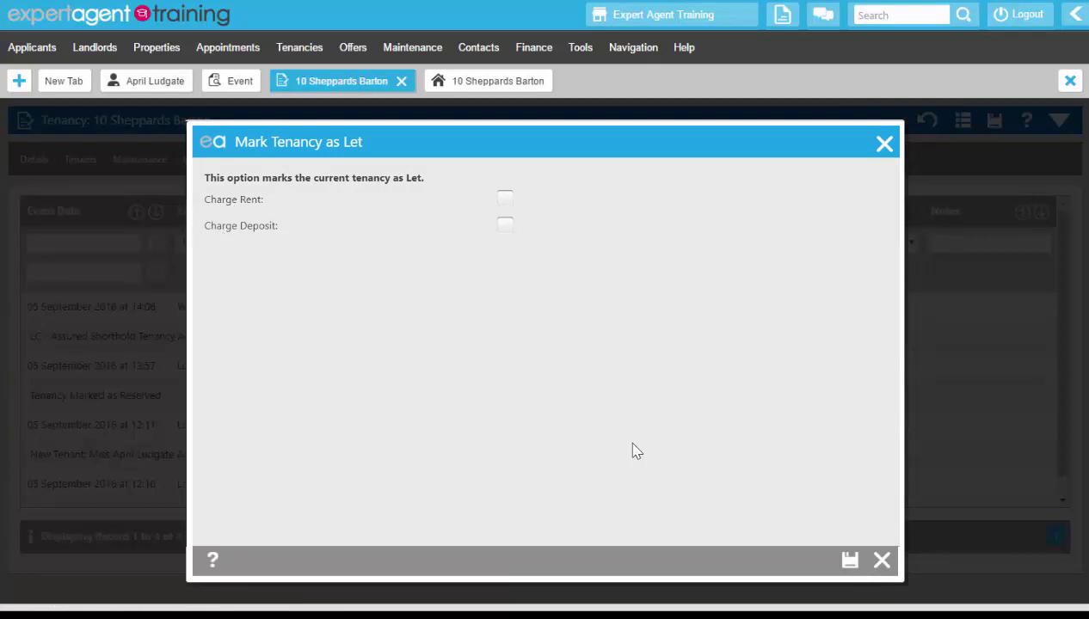
pyautogui.click(849, 561)
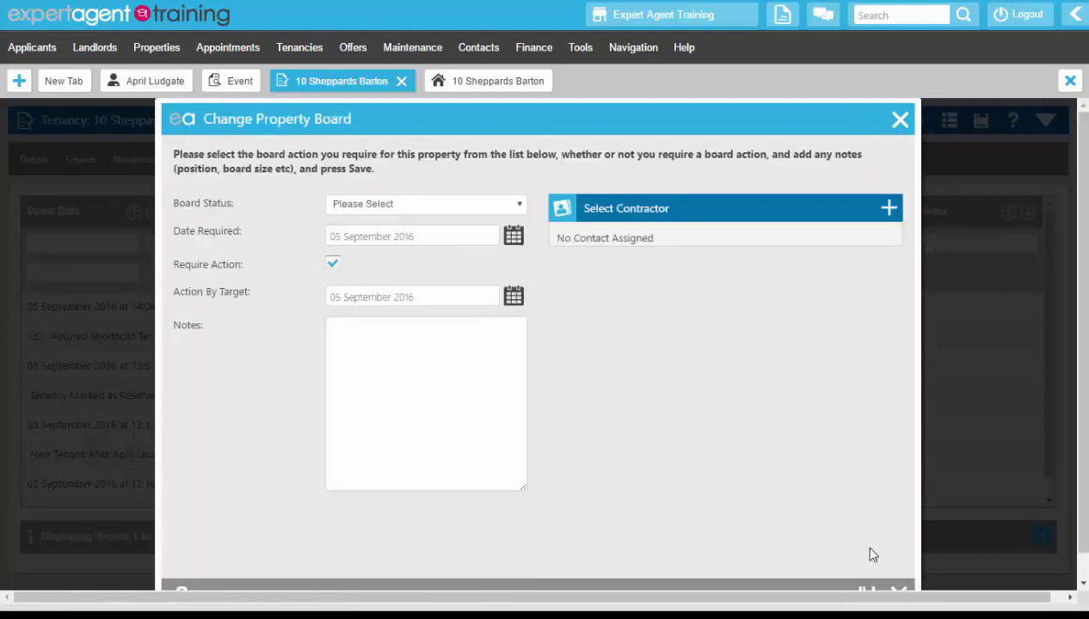
pyautogui.click(898, 123)
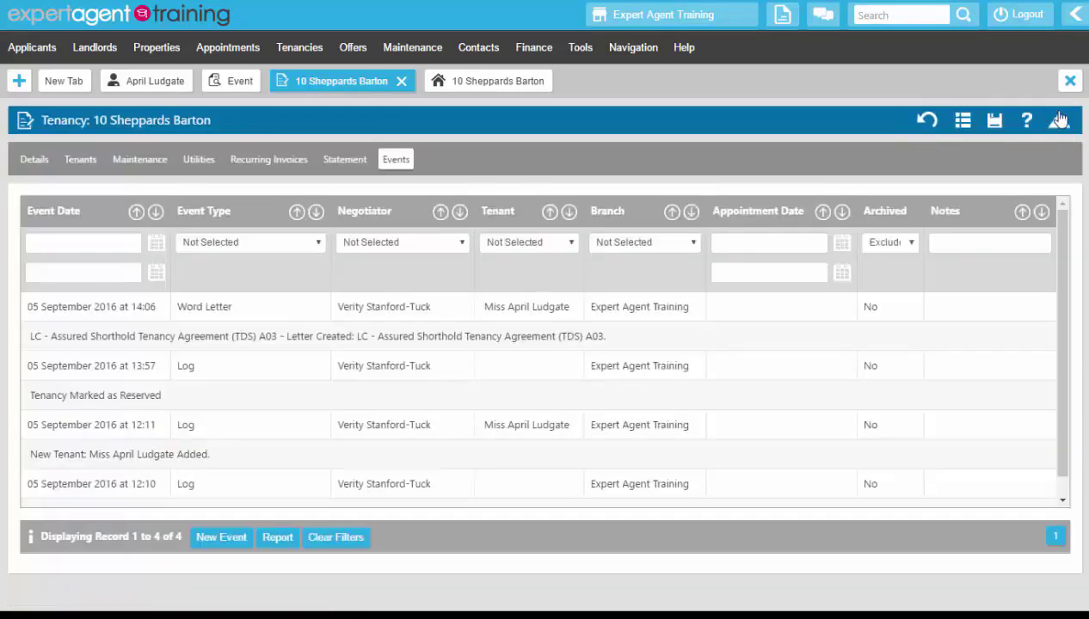
# Step: Check the tenancy summary's statuses and the occupier details in the linked property's access information, and close the property record
pyautogui.click(1045, 120)
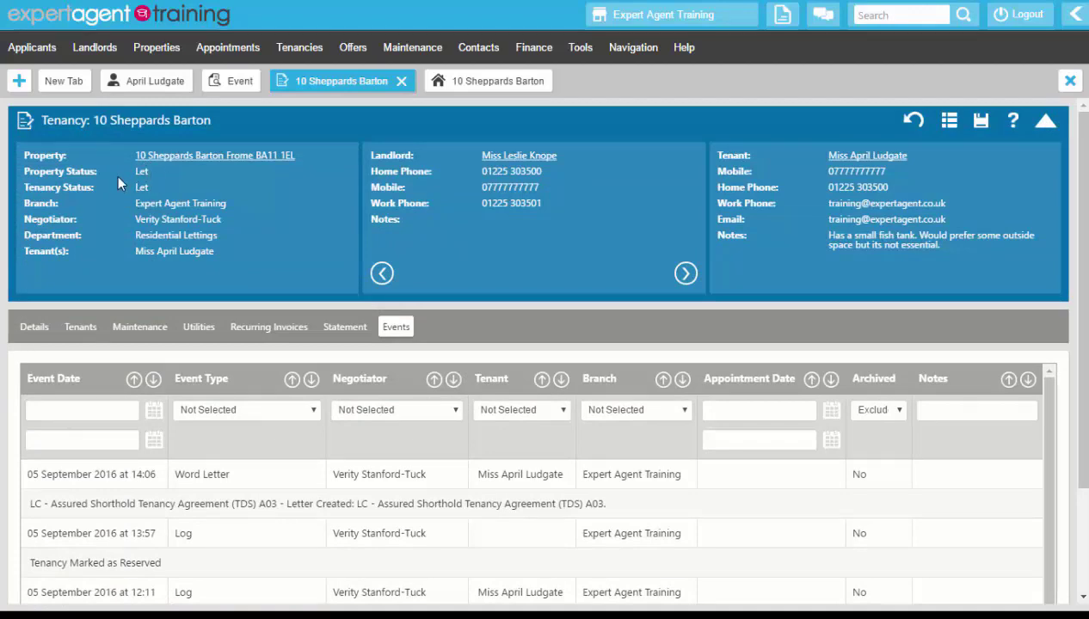
pyautogui.click(161, 156)
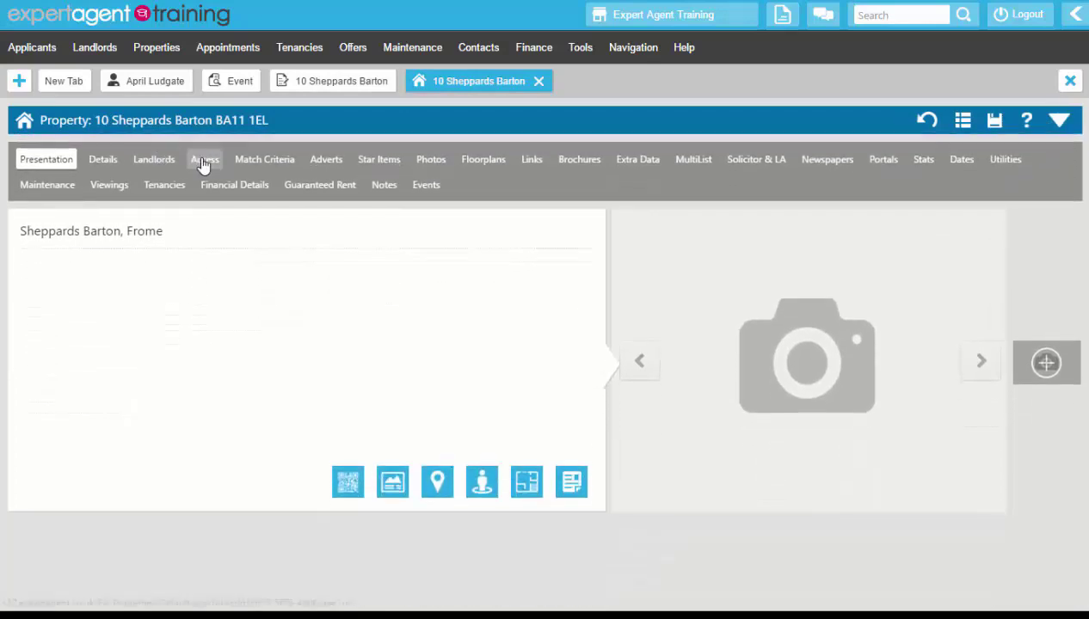
pyautogui.click(204, 161)
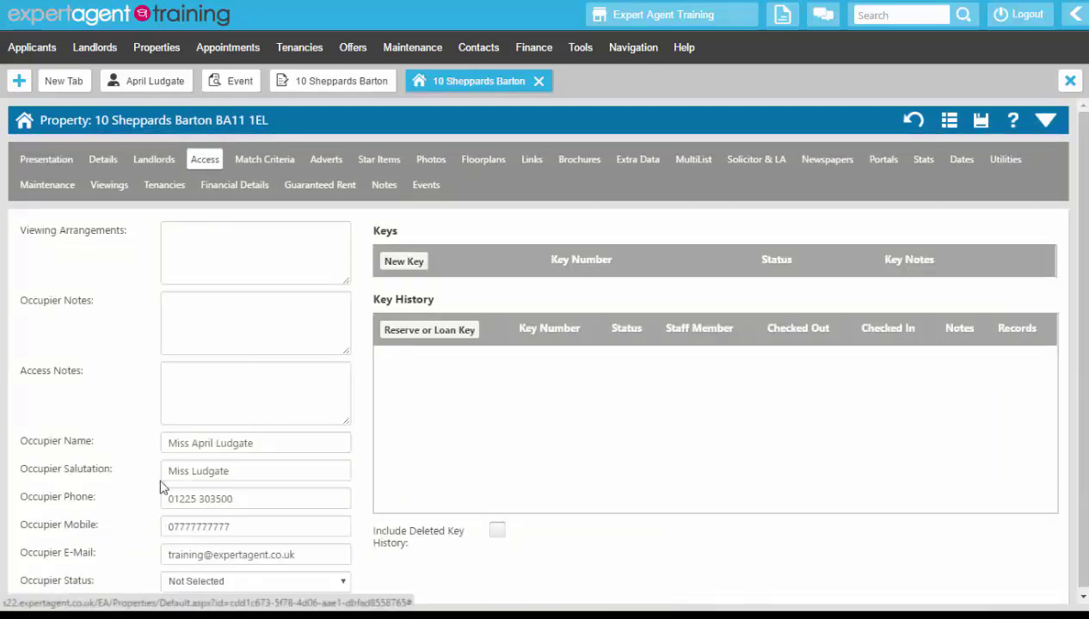
pyautogui.click(538, 81)
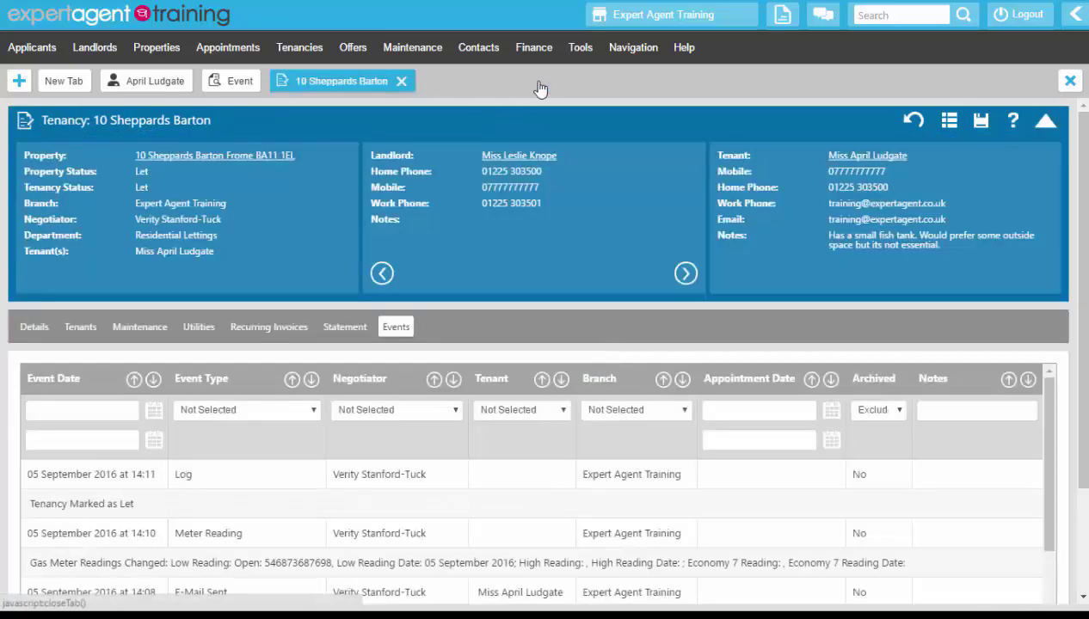
# Step: Open the tenant's applicant record and set the time at the first previous address to 4 years
pyautogui.click(848, 159)
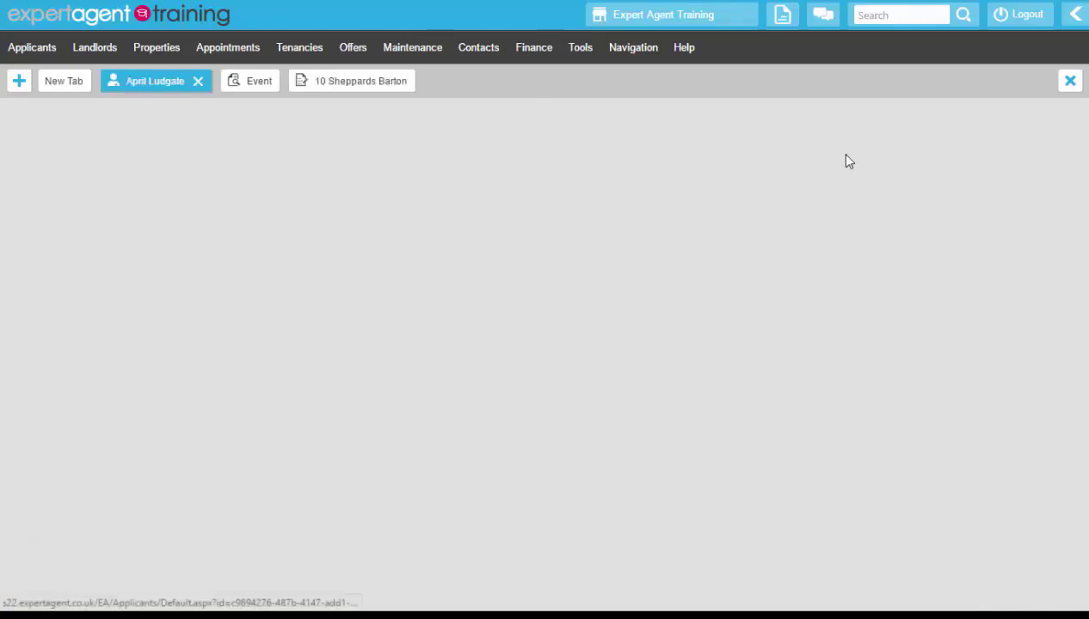
pyautogui.scroll(-2, 860, 164)
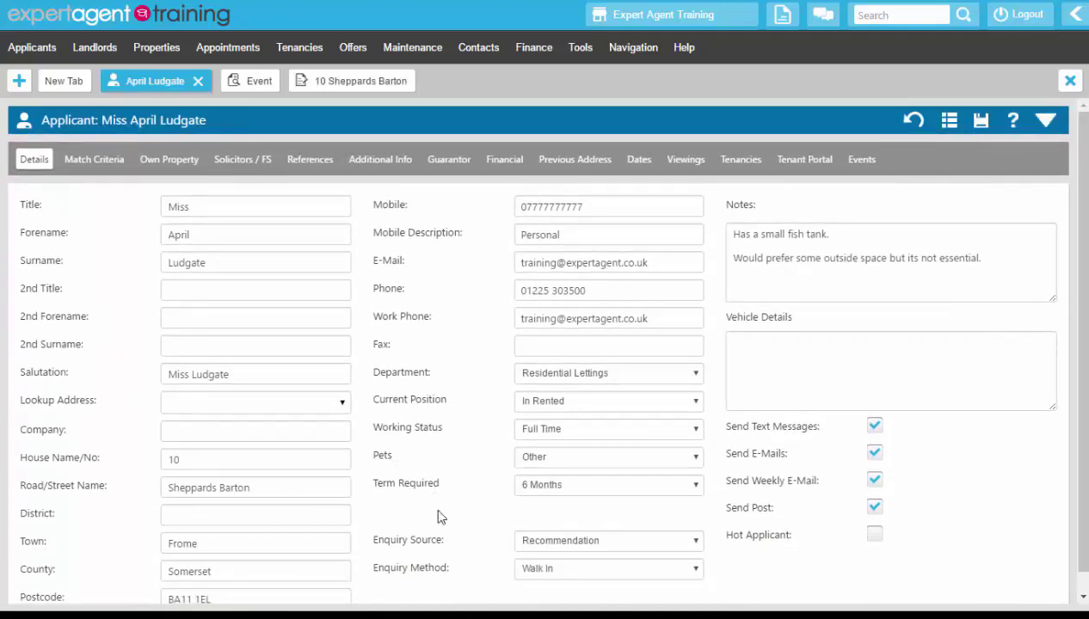
pyautogui.click(567, 163)
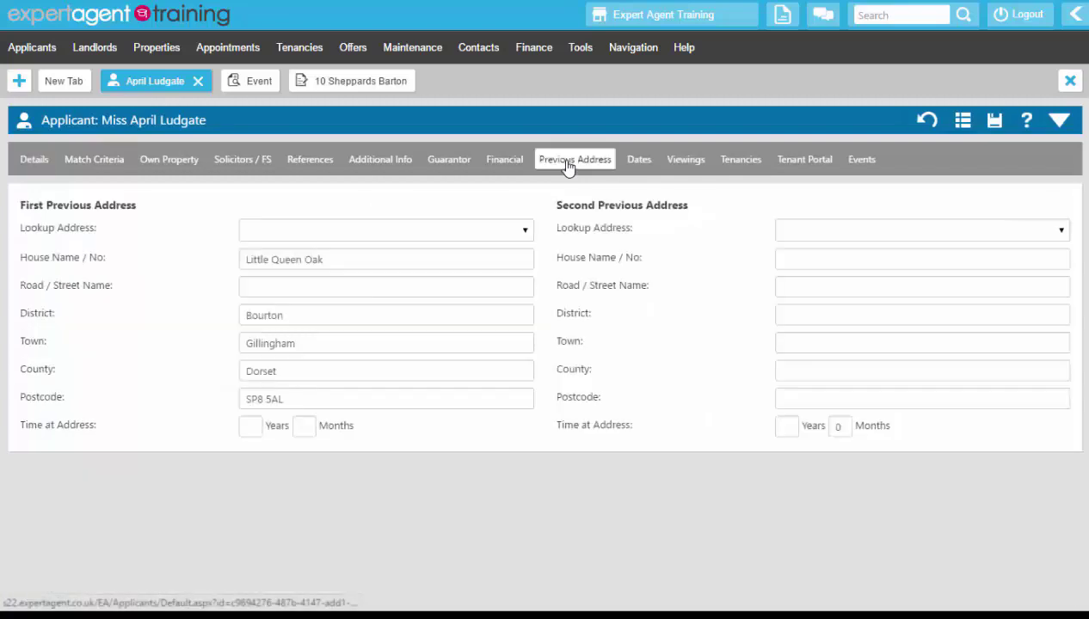
pyautogui.click(245, 427)
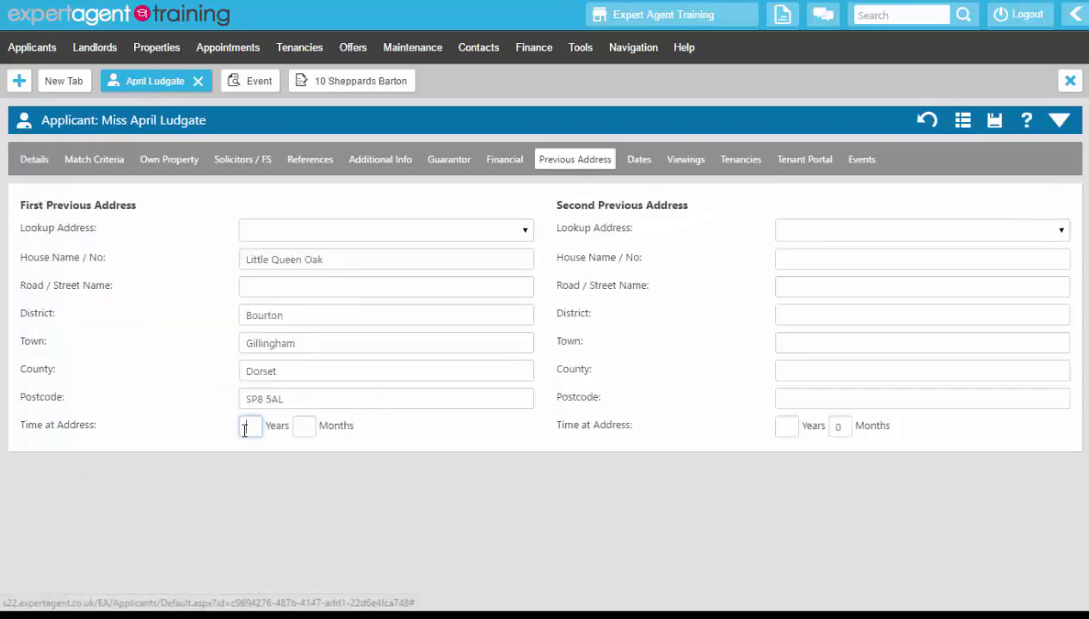
pyautogui.write('4')
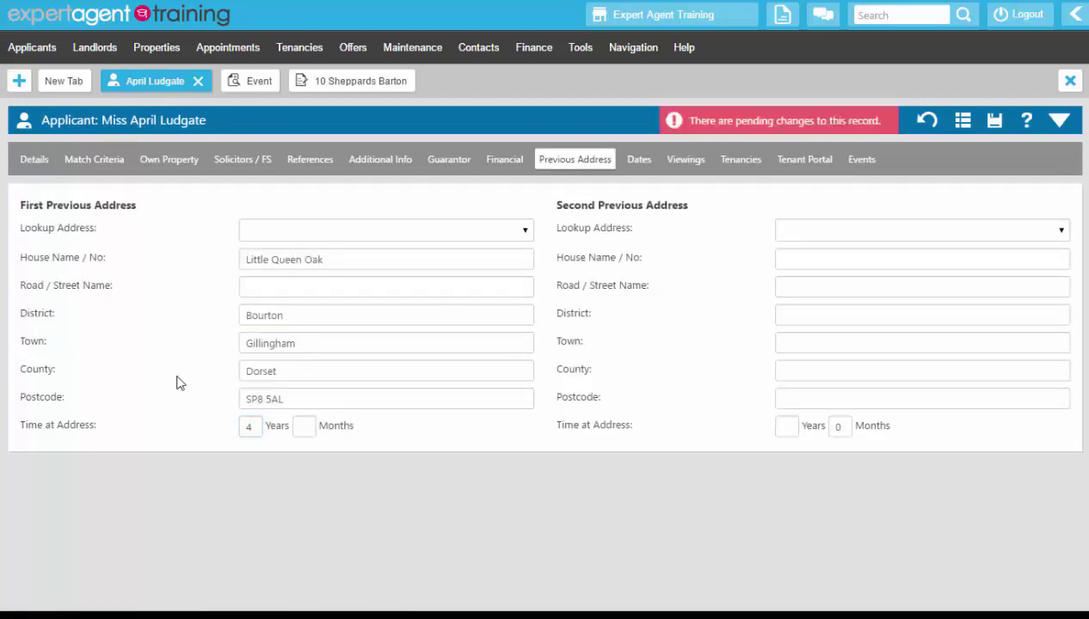
# Step: Check the applicant's summary, save the record and view the tenant portal details
pyautogui.click(1064, 121)
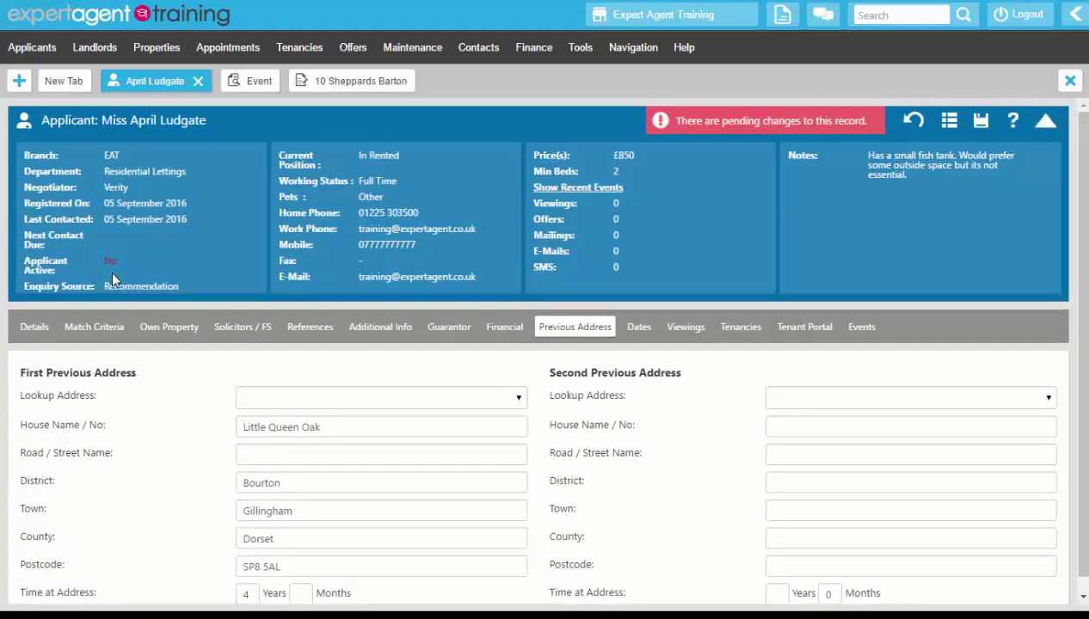
pyautogui.click(986, 123)
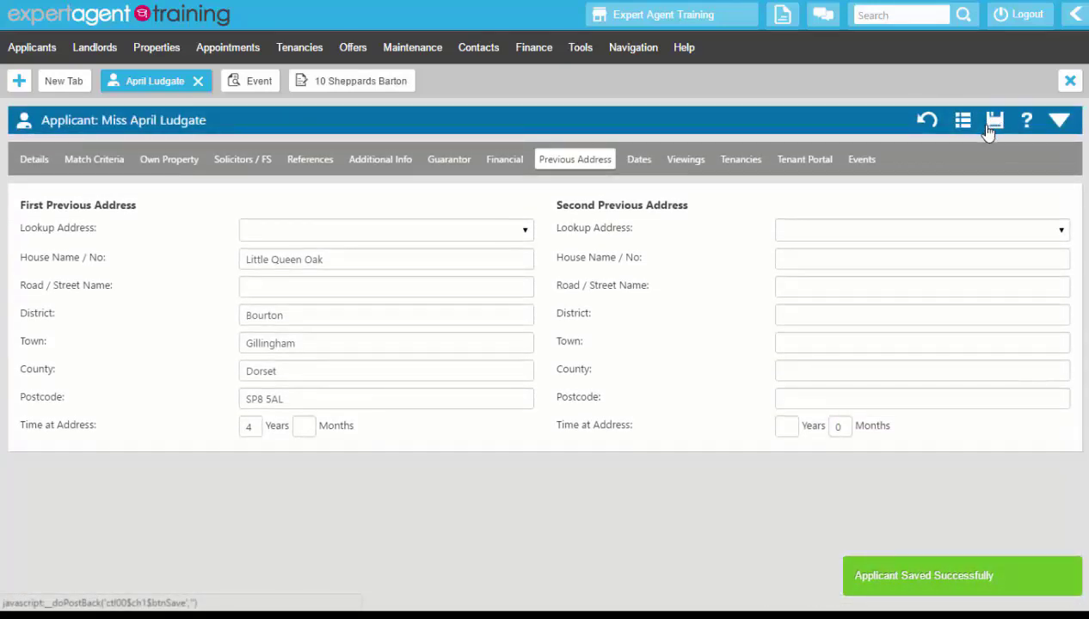
pyautogui.click(819, 168)
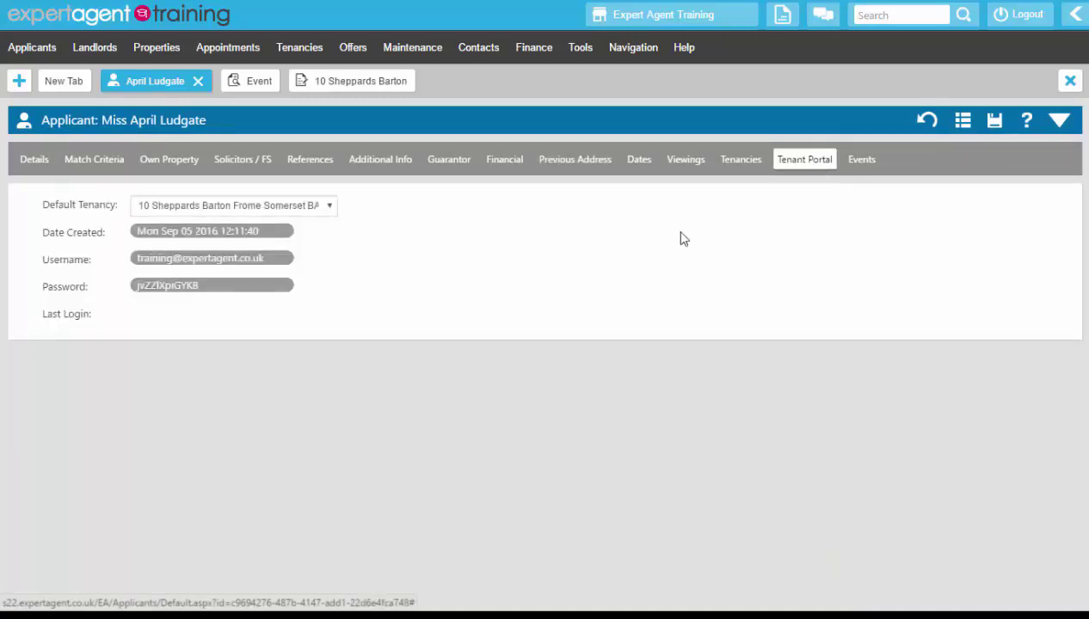
# Step: Return to the tenancy record and send the tenant the online tenancy application form
pyautogui.click(302, 89)
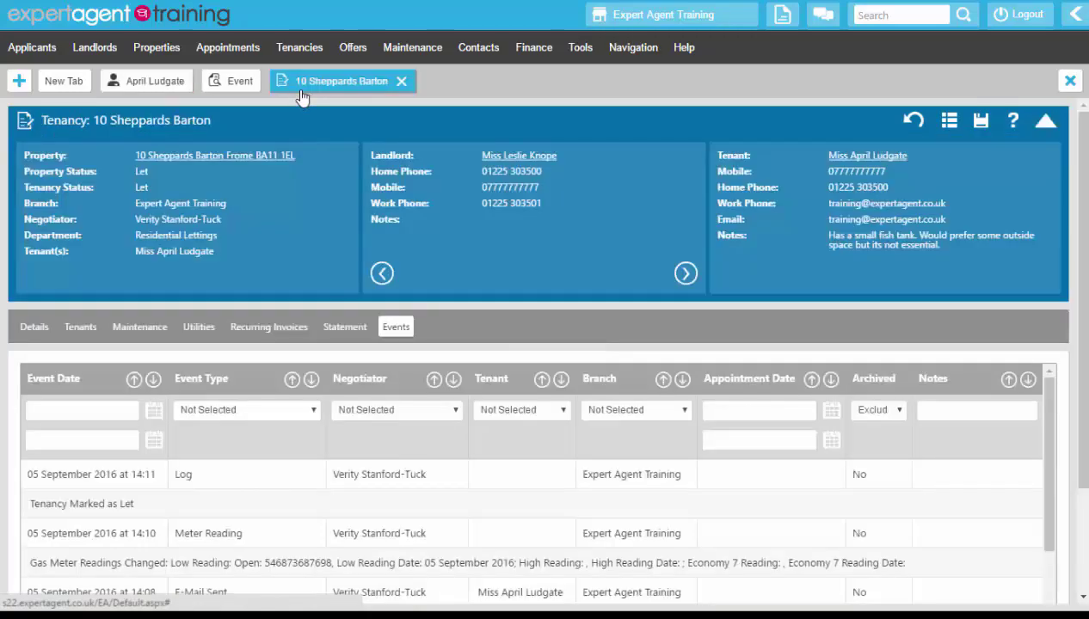
pyautogui.rightClick(459, 222)
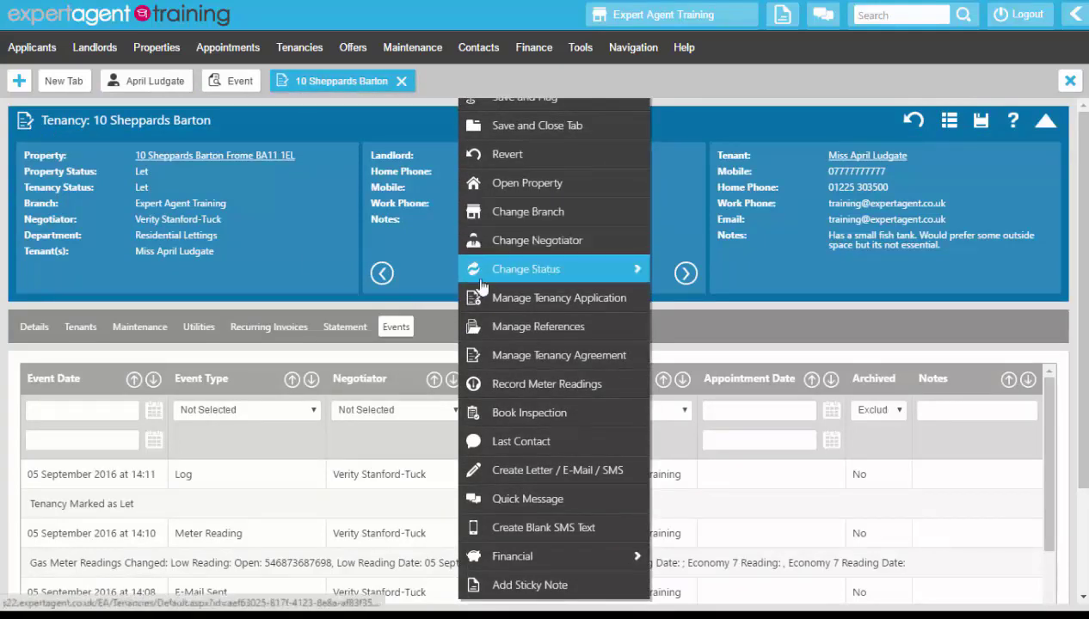
pyautogui.click(486, 301)
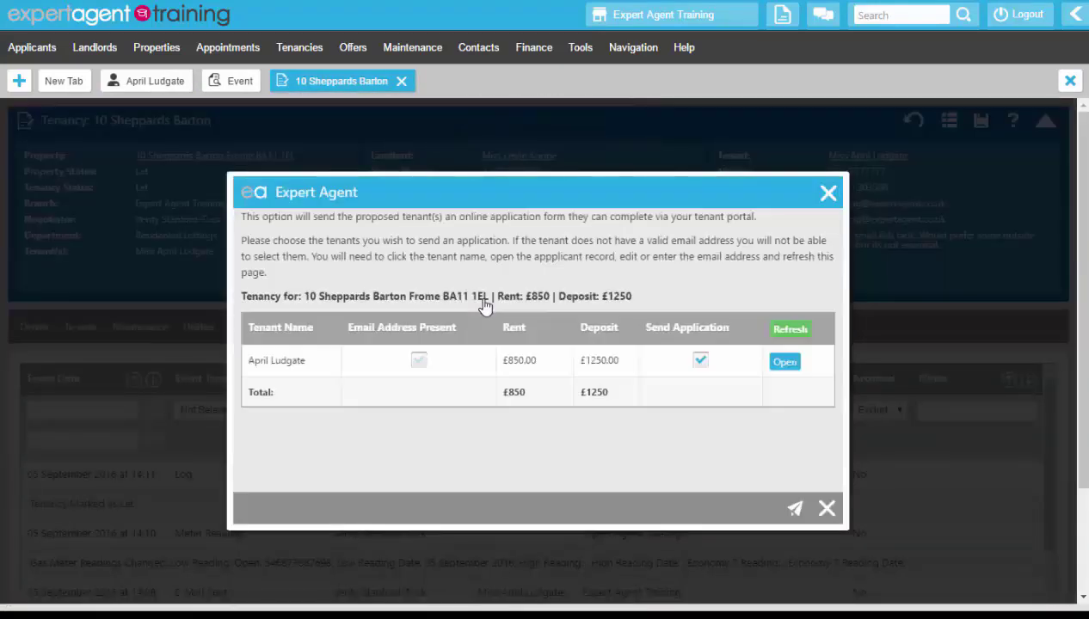
pyautogui.click(792, 515)
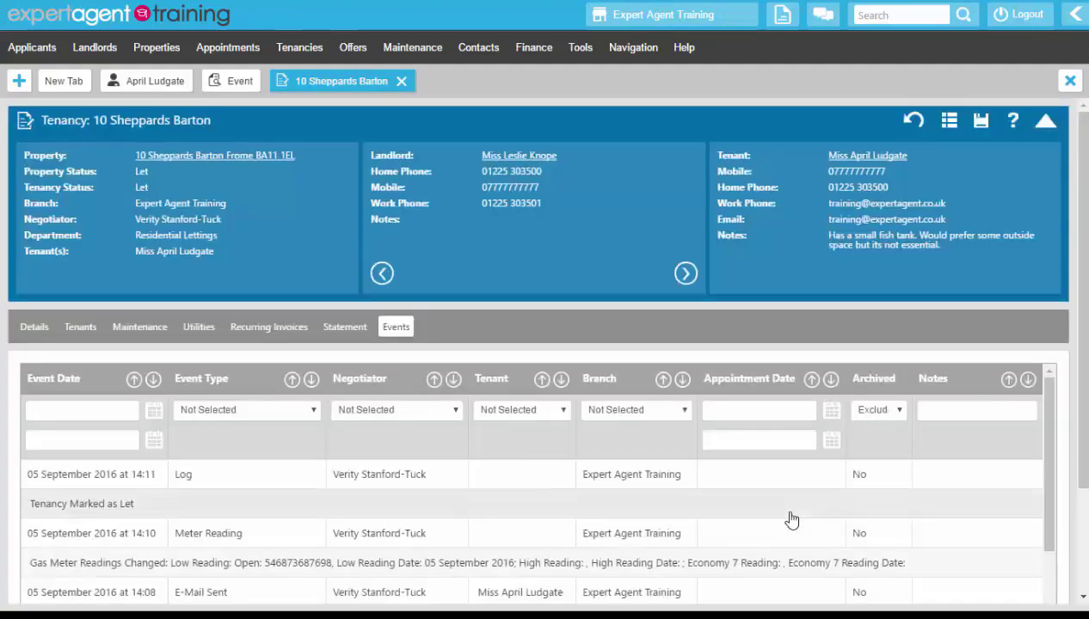